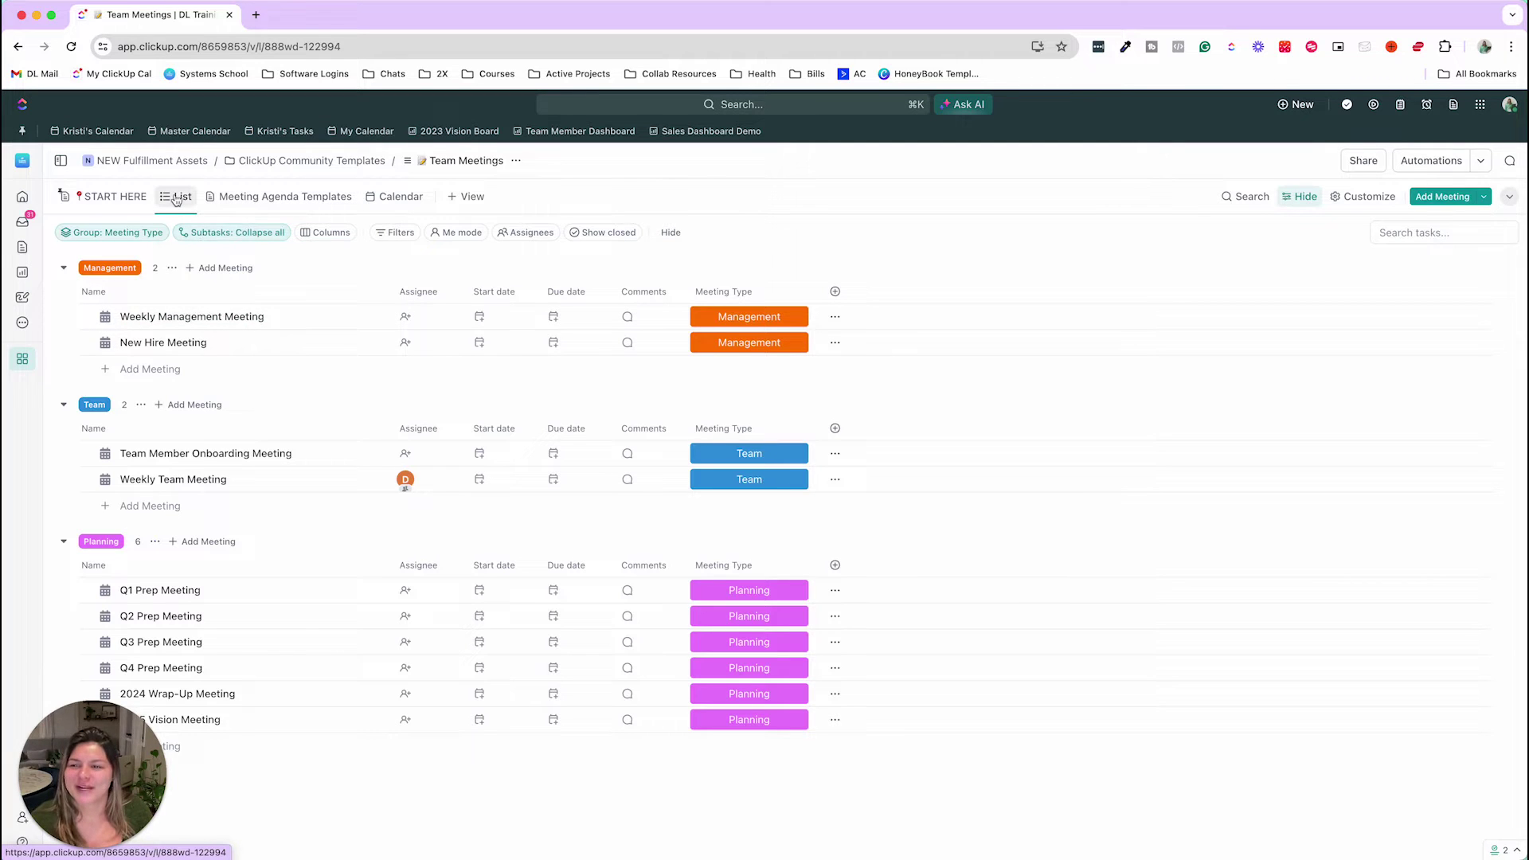
Go from the Team Meetings list's menu to the workspace's Task Types settings
{"action": "left_click", "coordinate": [516, 162]}
{"action": "mouse_move", "coordinate": [575, 388]}
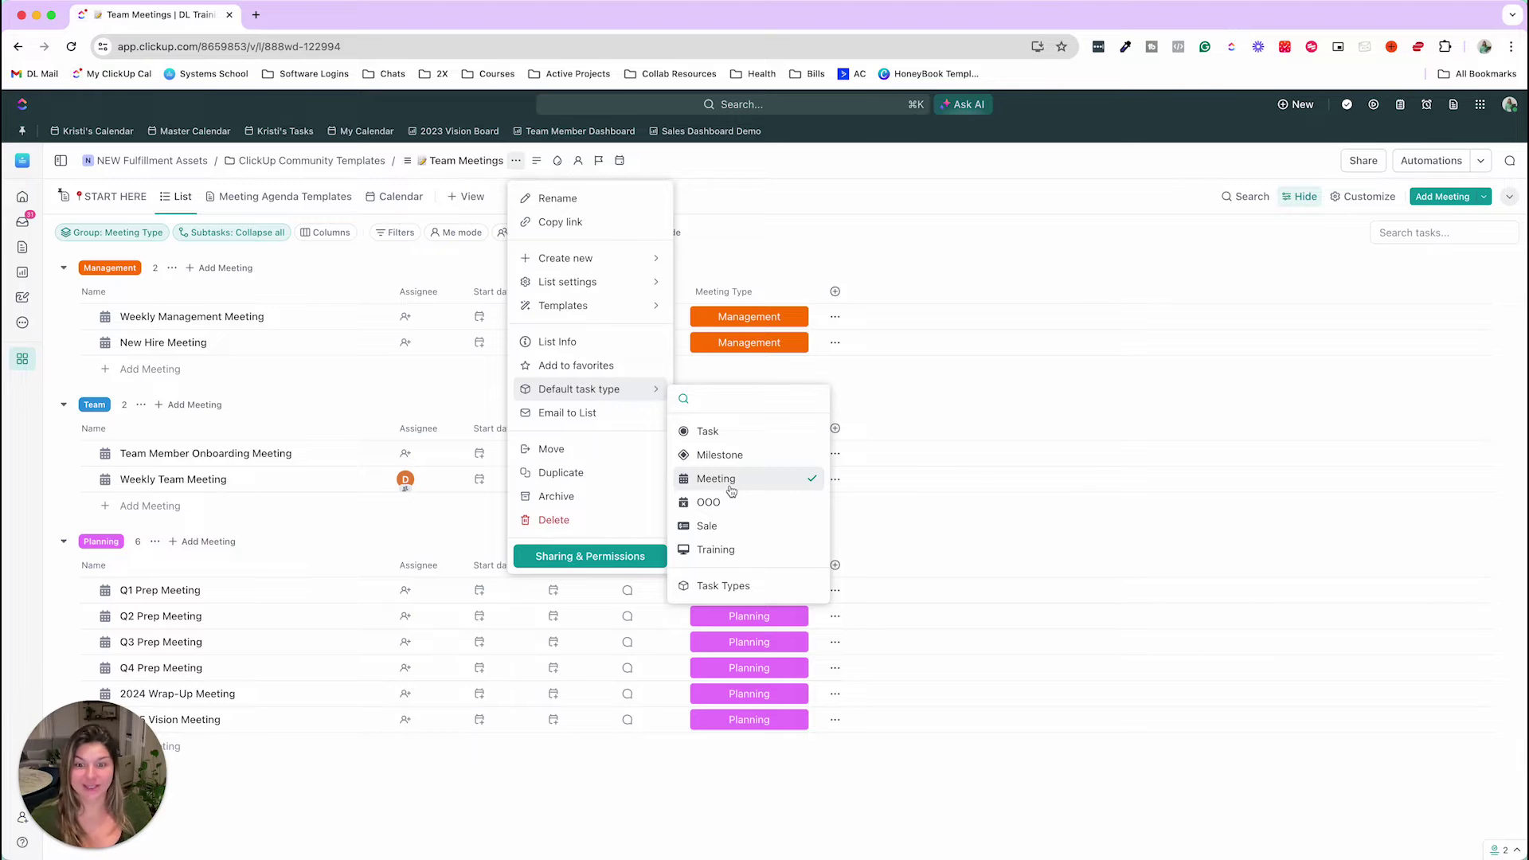
{"action": "left_click", "coordinate": [718, 588]}
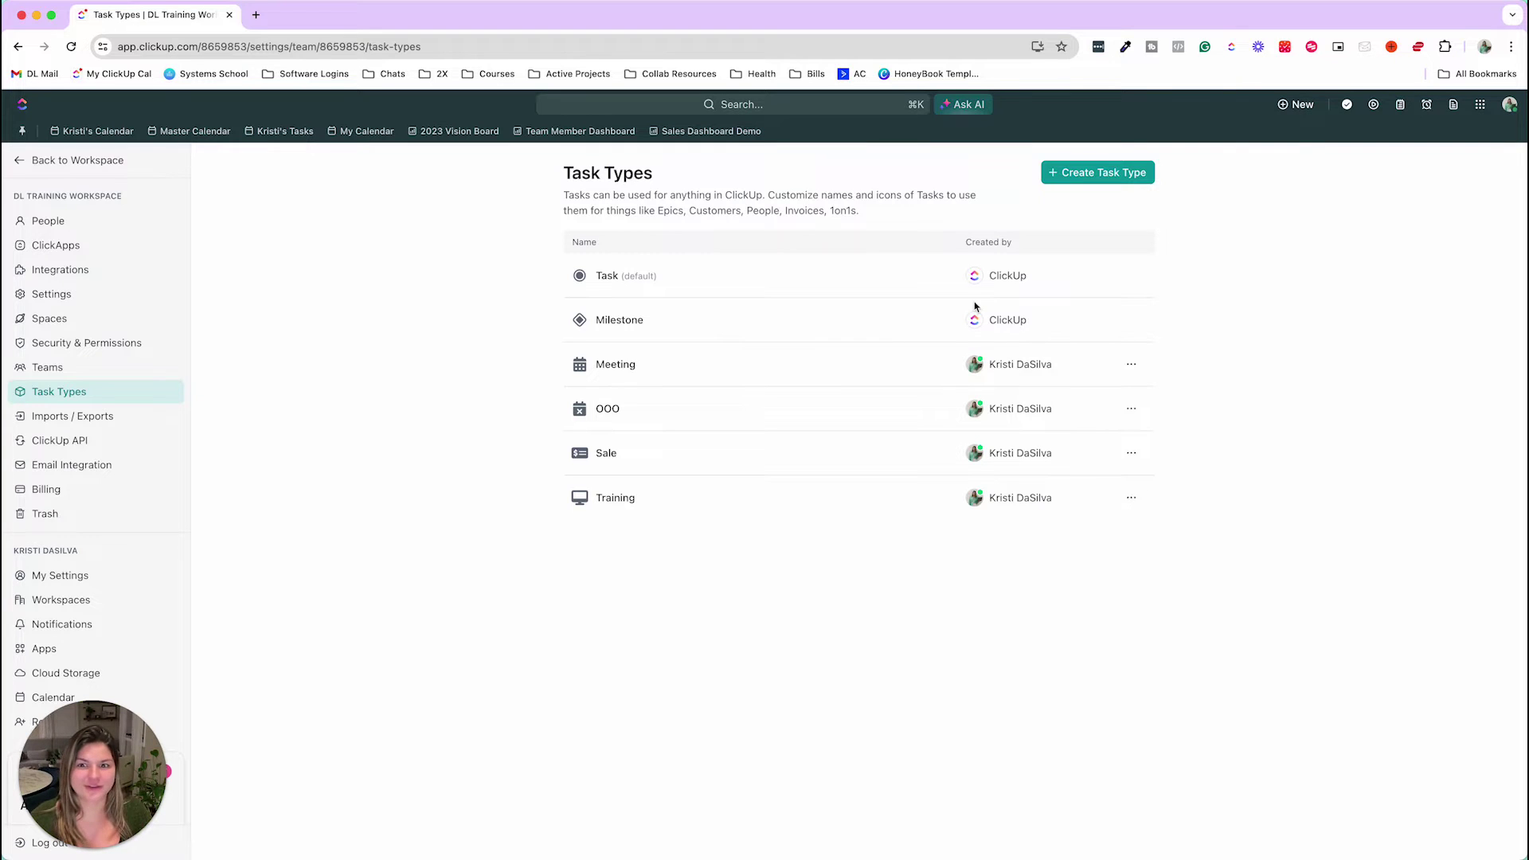
Start a new task type, look over its icon and name fields, then cancel and return
{"action": "left_click", "coordinate": [1103, 173]}
{"action": "left_click", "coordinate": [620, 289]}
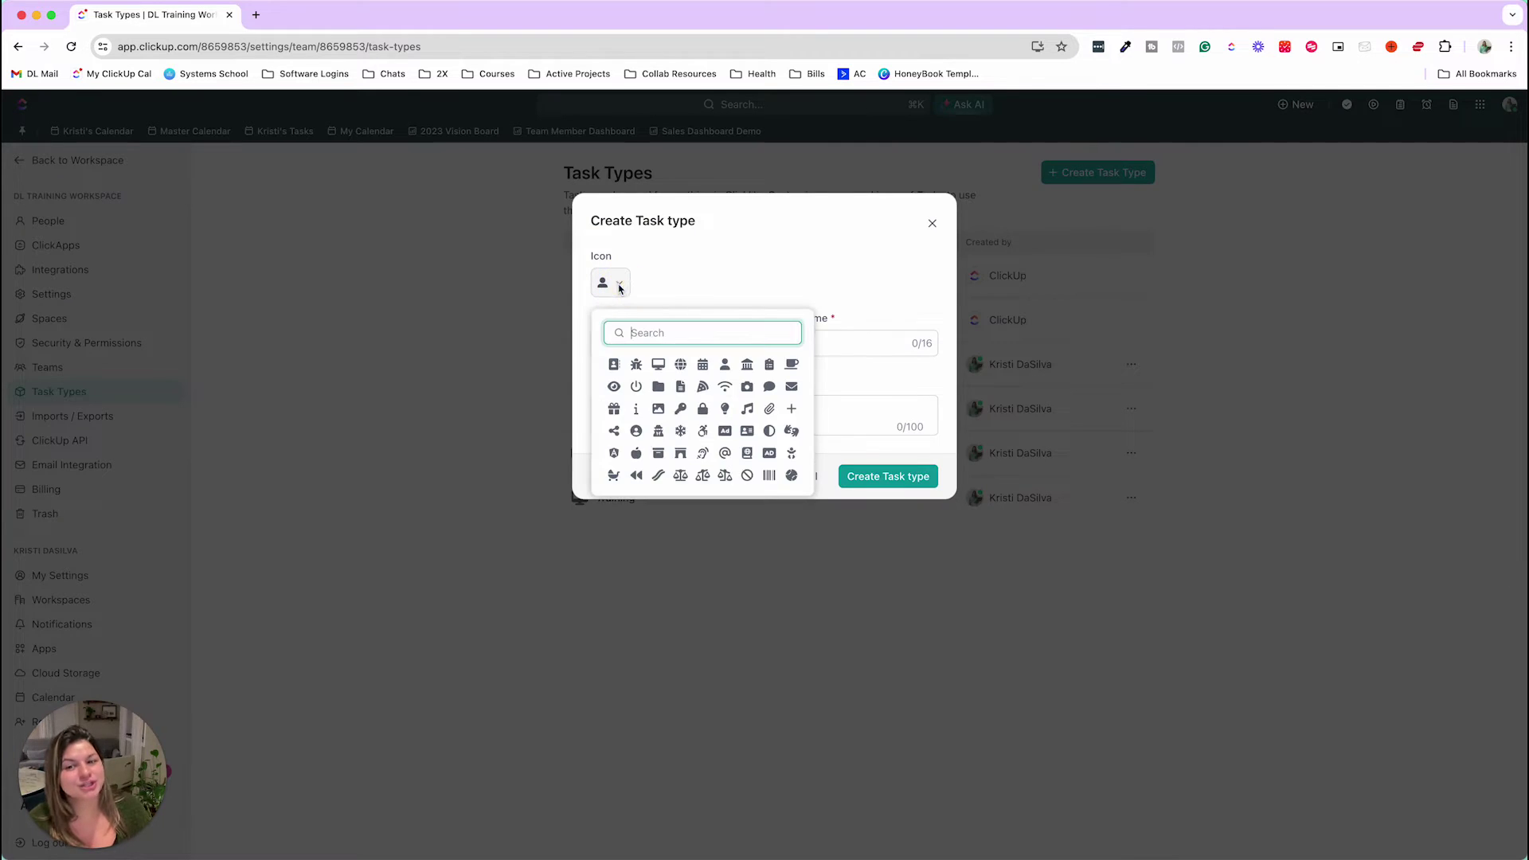
{"action": "left_click", "coordinate": [772, 262]}
{"action": "left_click", "coordinate": [630, 351]}
{"action": "left_click", "coordinate": [787, 342]}
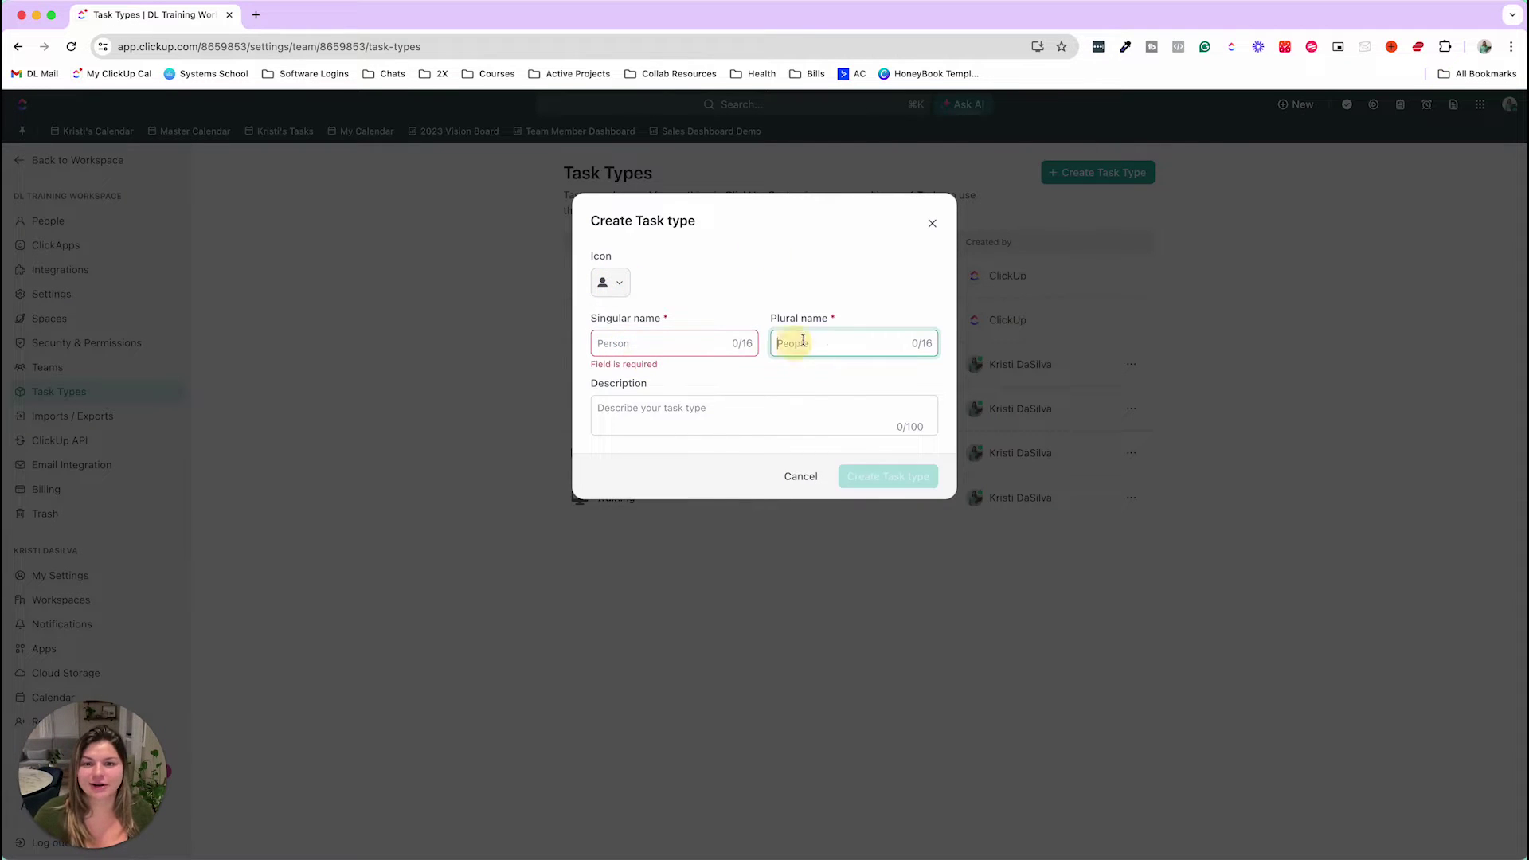
{"action": "left_click", "coordinate": [931, 223]}
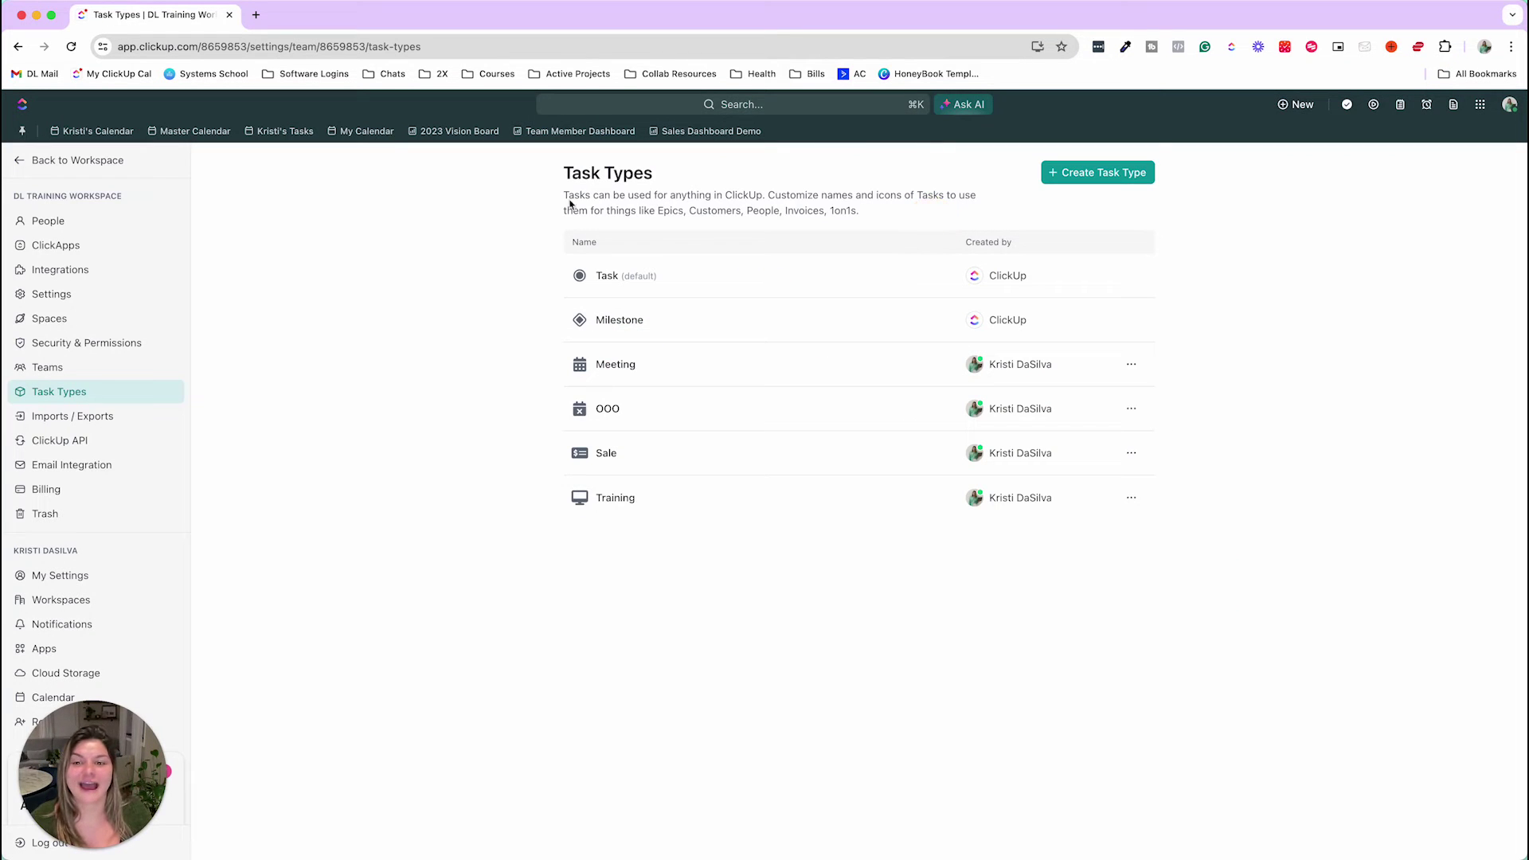
{"action": "left_click", "coordinate": [71, 160]}
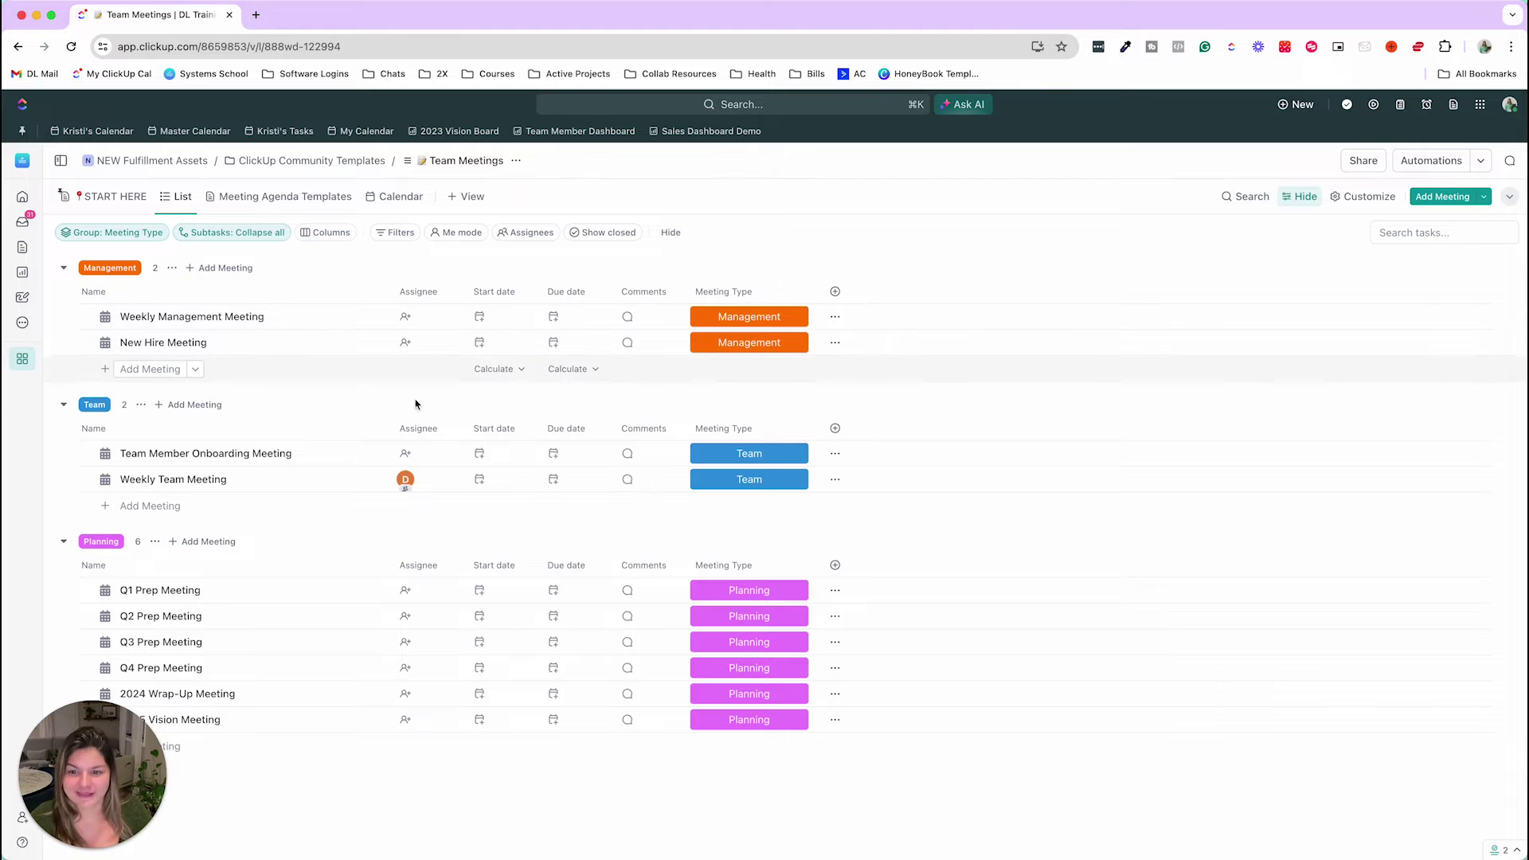
Make Weekly Team Meeting due 24 April and check it on the Calendar view before returning to List
{"action": "left_click", "coordinate": [553, 481]}
{"action": "left_click", "coordinate": [773, 669]}
{"action": "left_click", "coordinate": [625, 370]}
{"action": "left_click", "coordinate": [406, 197]}
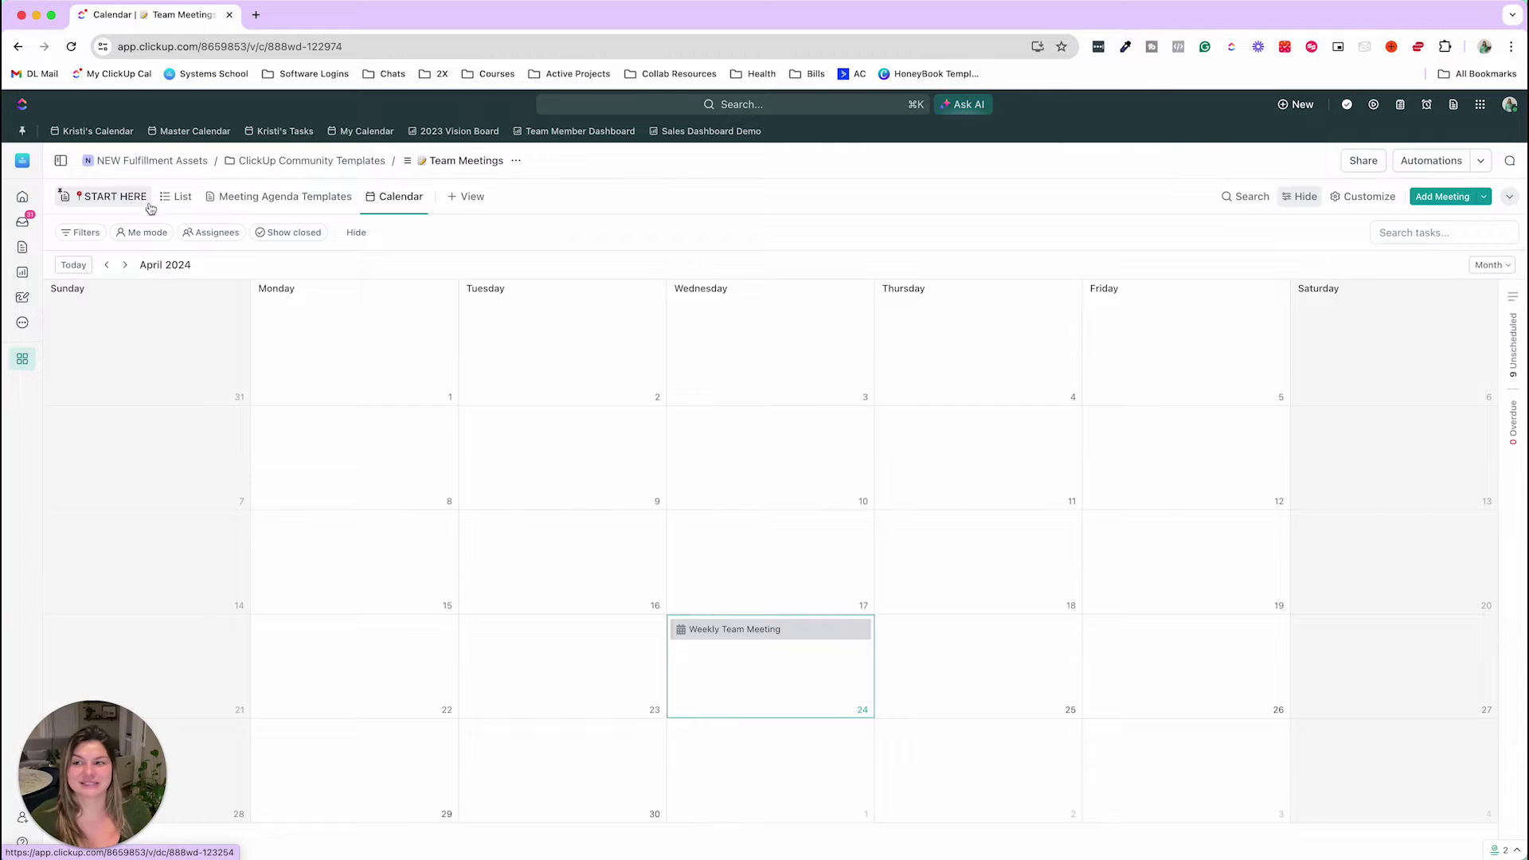
{"action": "left_click", "coordinate": [182, 207]}
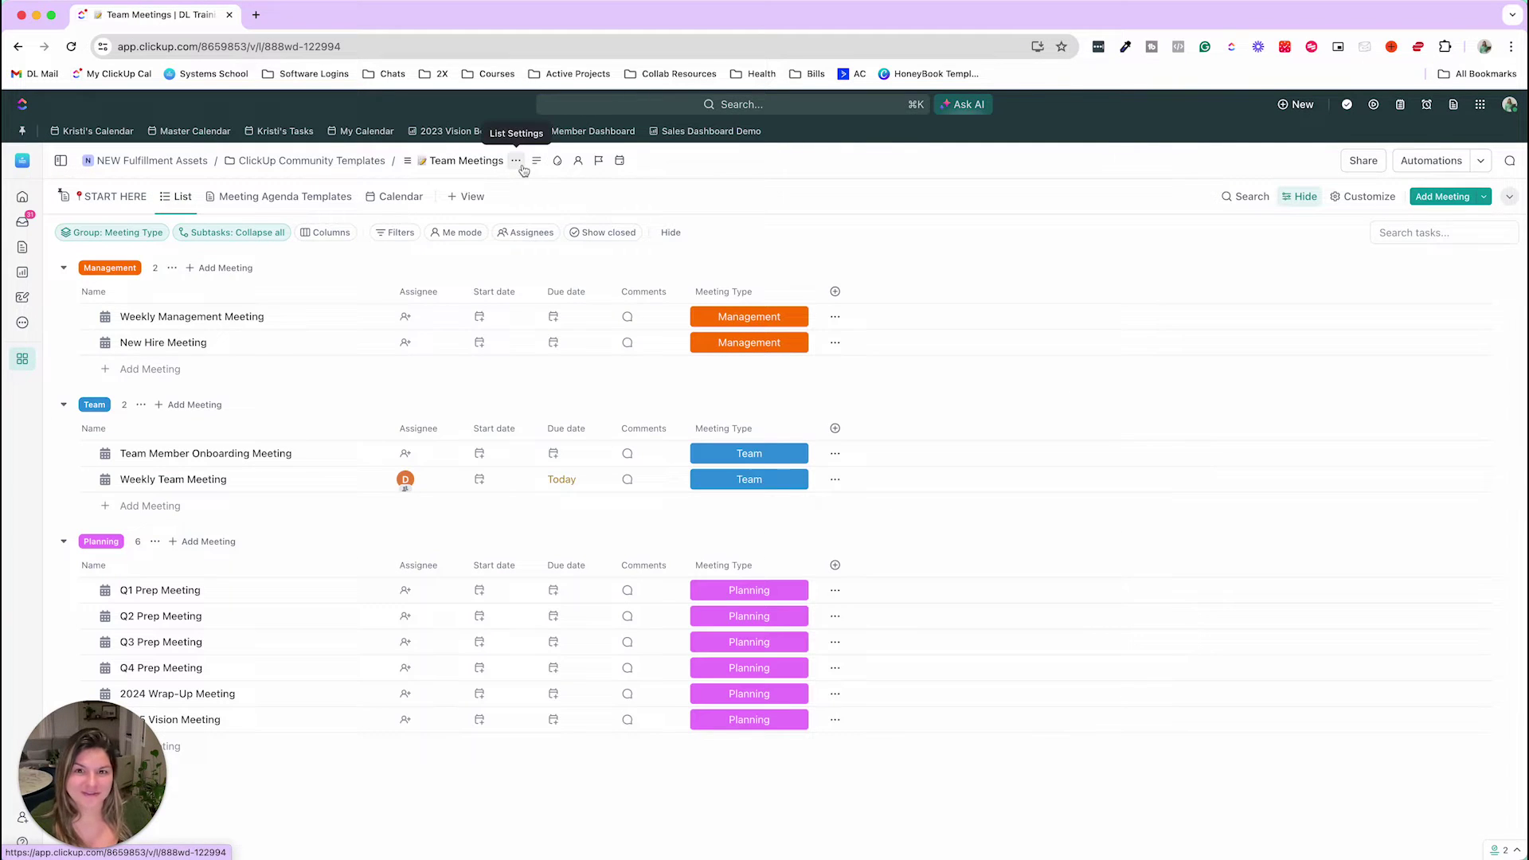
{"action": "left_click", "coordinate": [179, 371]}
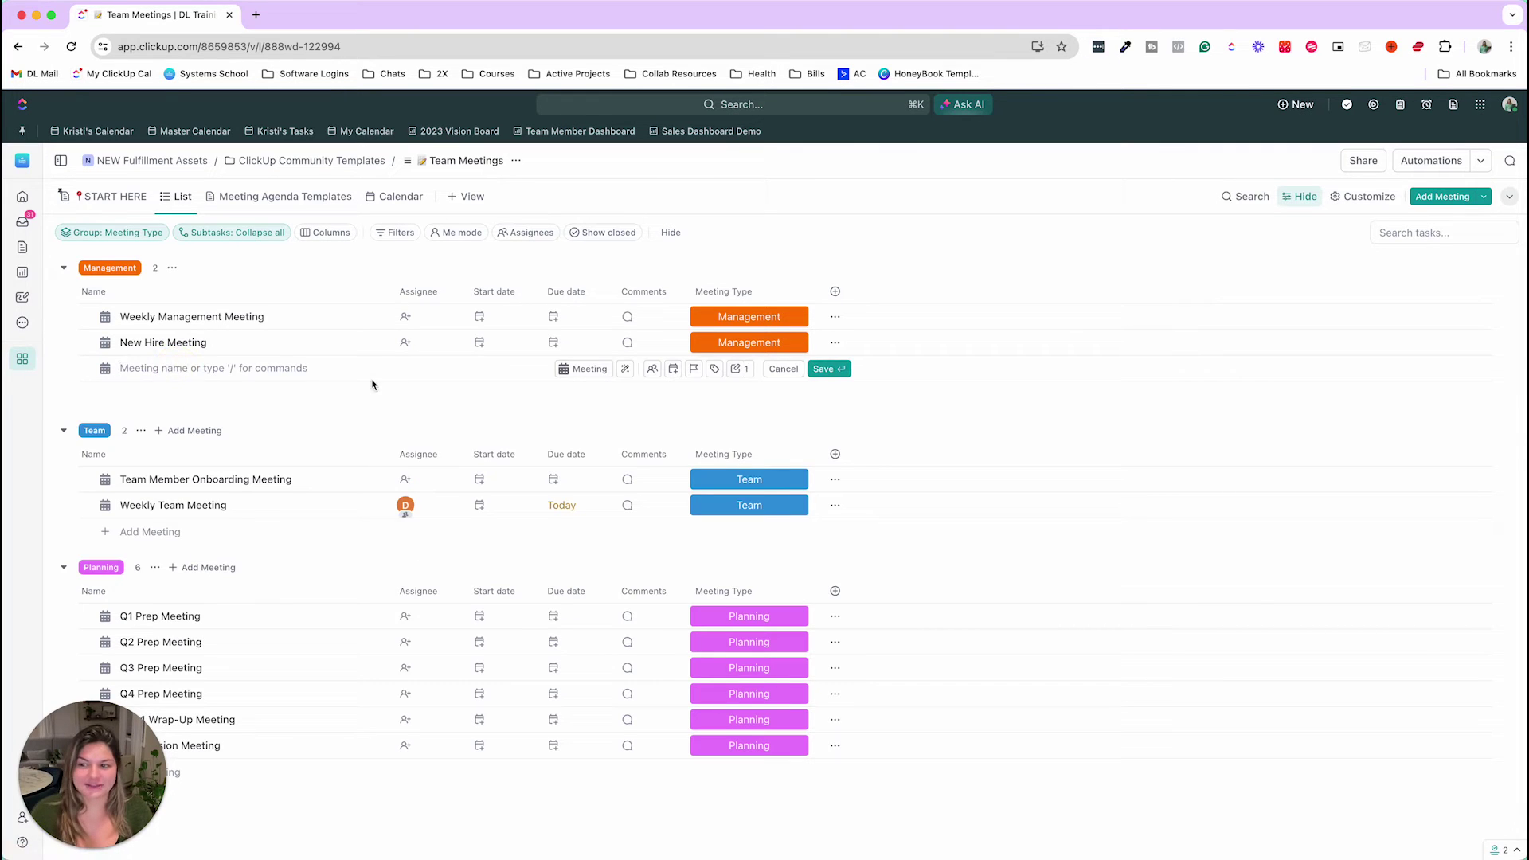
{"action": "type", "text": "ngjdnkjg"}
{"action": "key", "text": "Return"}
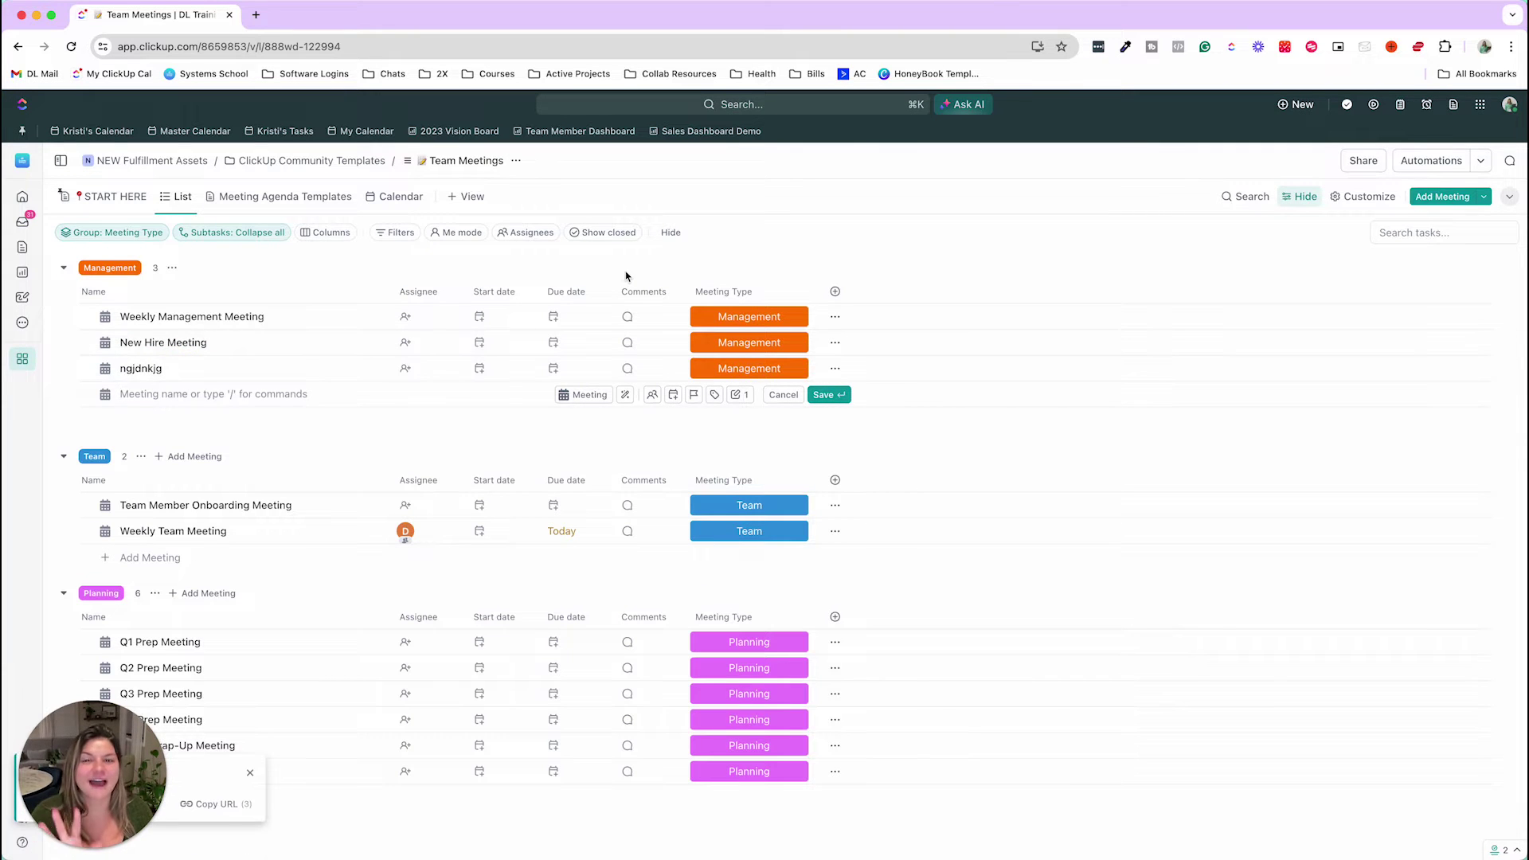
{"action": "left_click", "coordinate": [517, 162]}
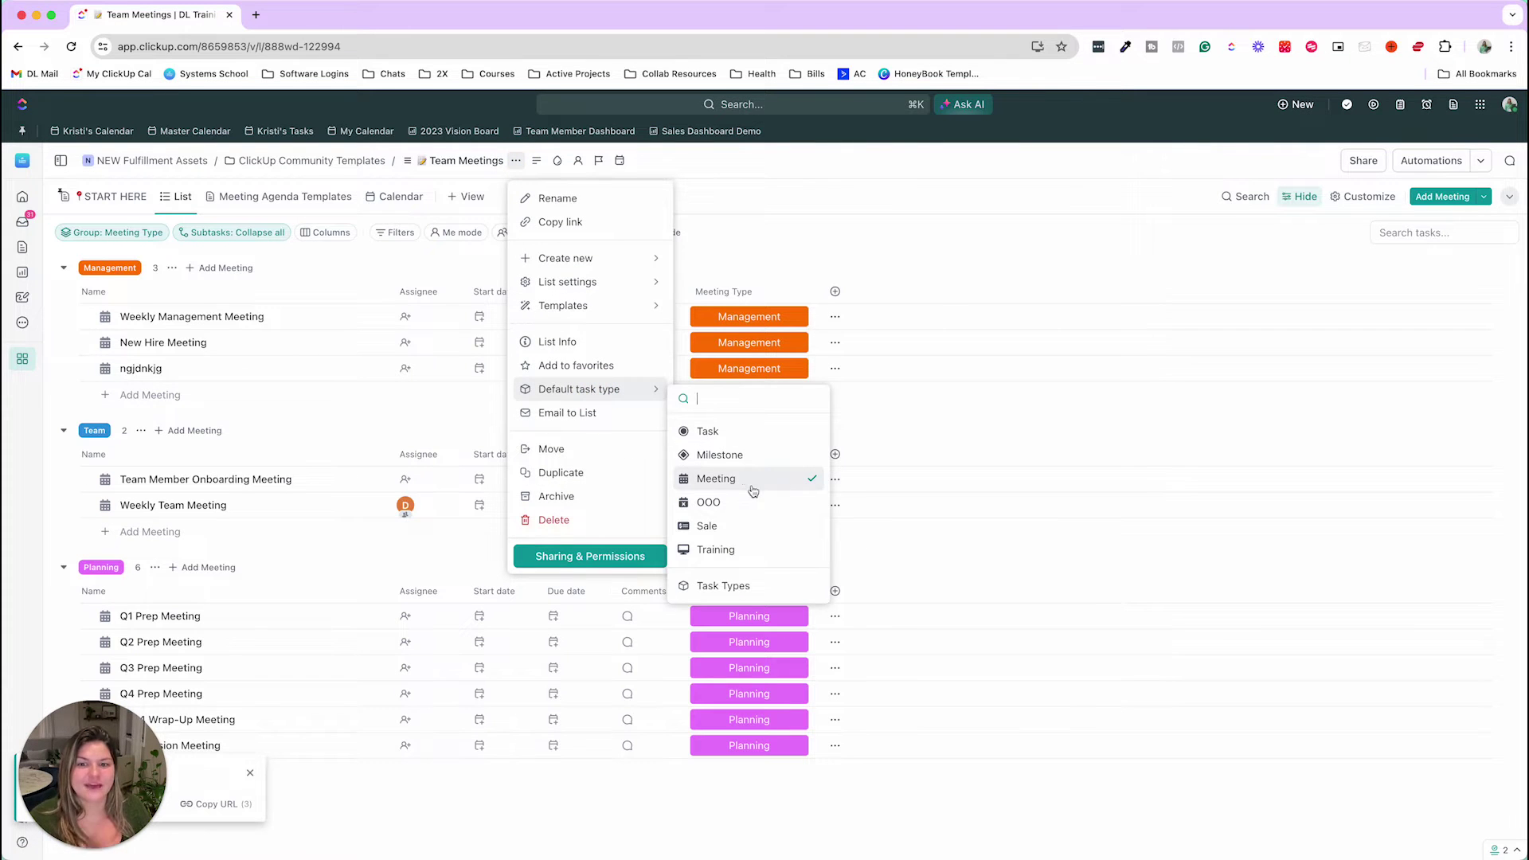
{"action": "key", "text": "Escape"}
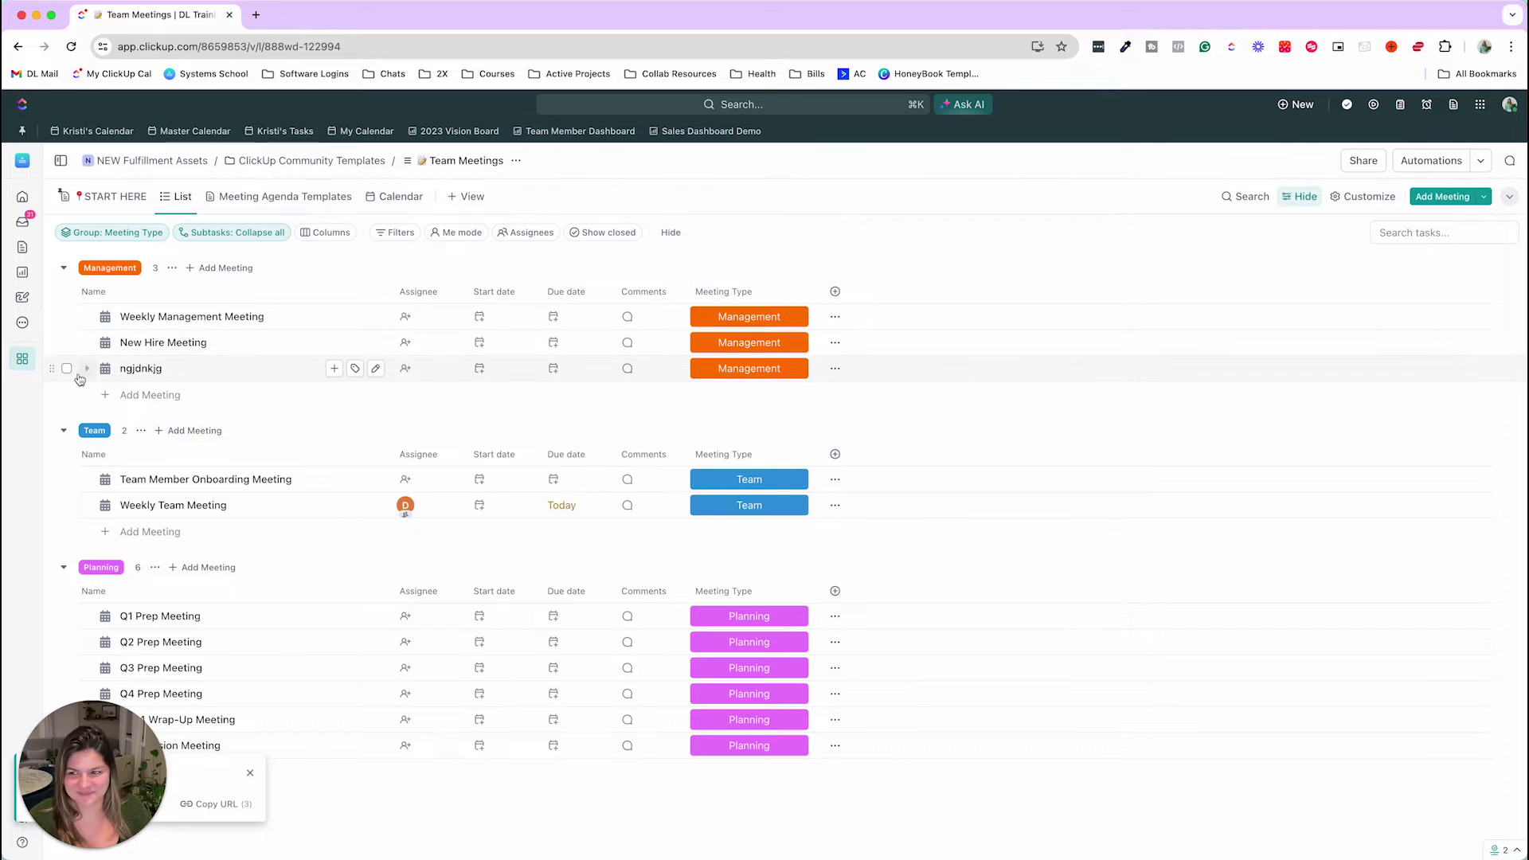
{"action": "left_click", "coordinate": [66, 369]}
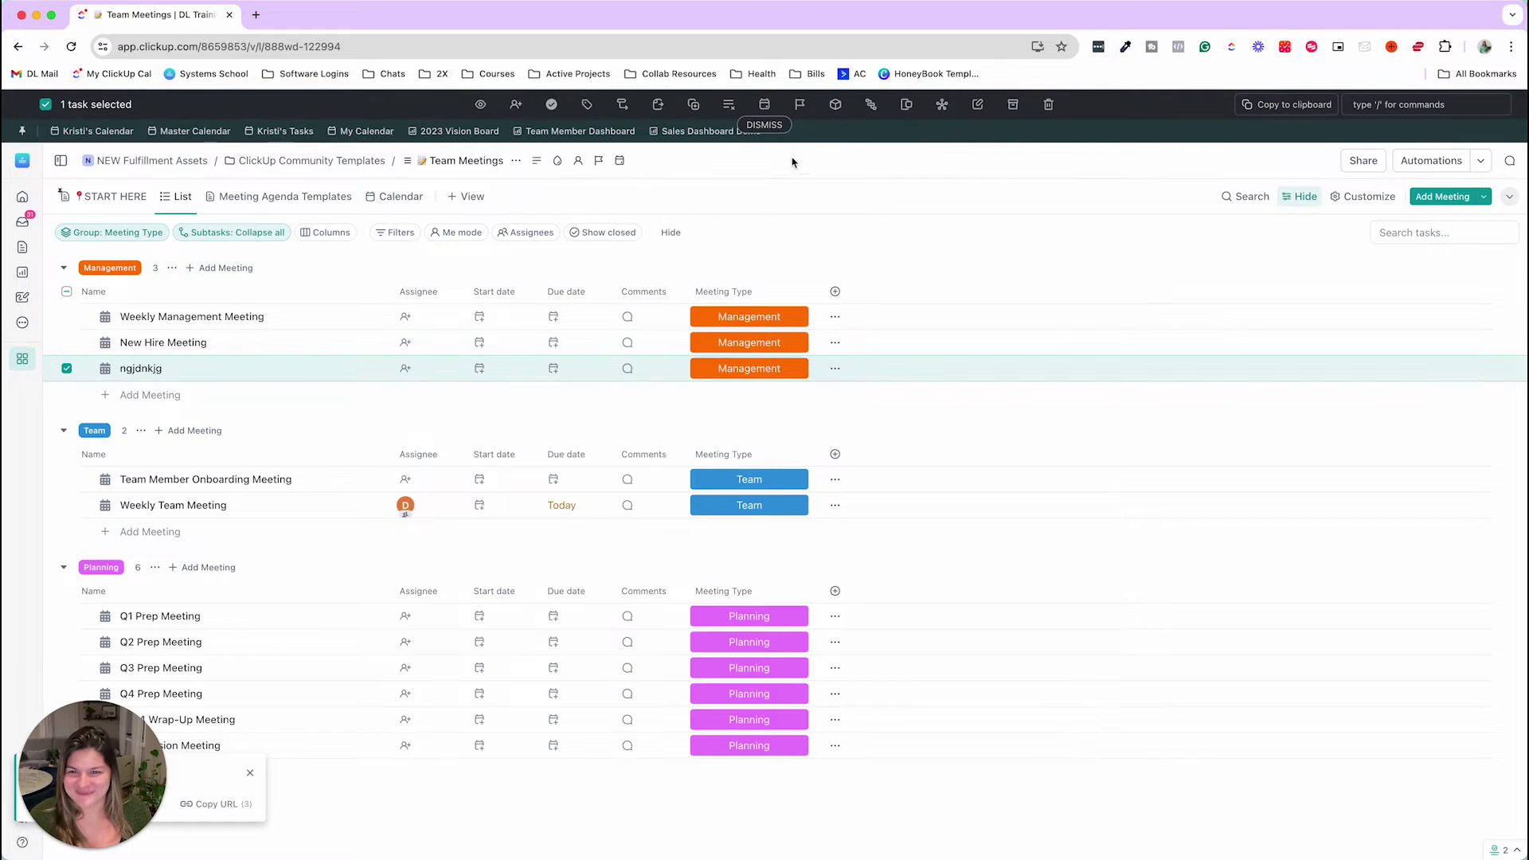
{"action": "left_click", "coordinate": [1050, 105]}
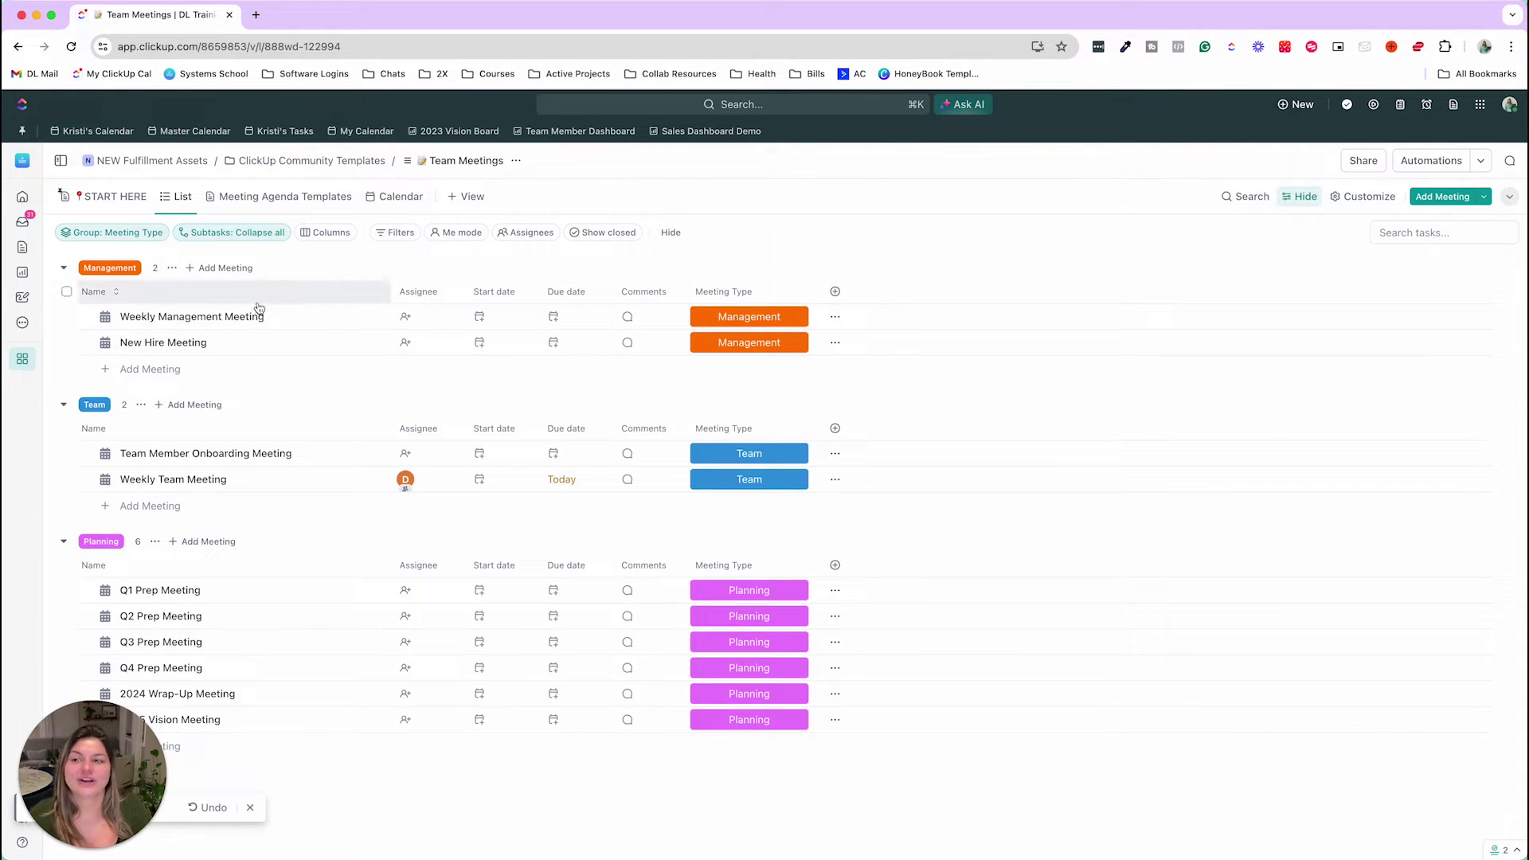
{"action": "left_click", "coordinate": [97, 233]}
{"action": "mouse_move", "coordinate": [90, 455]}
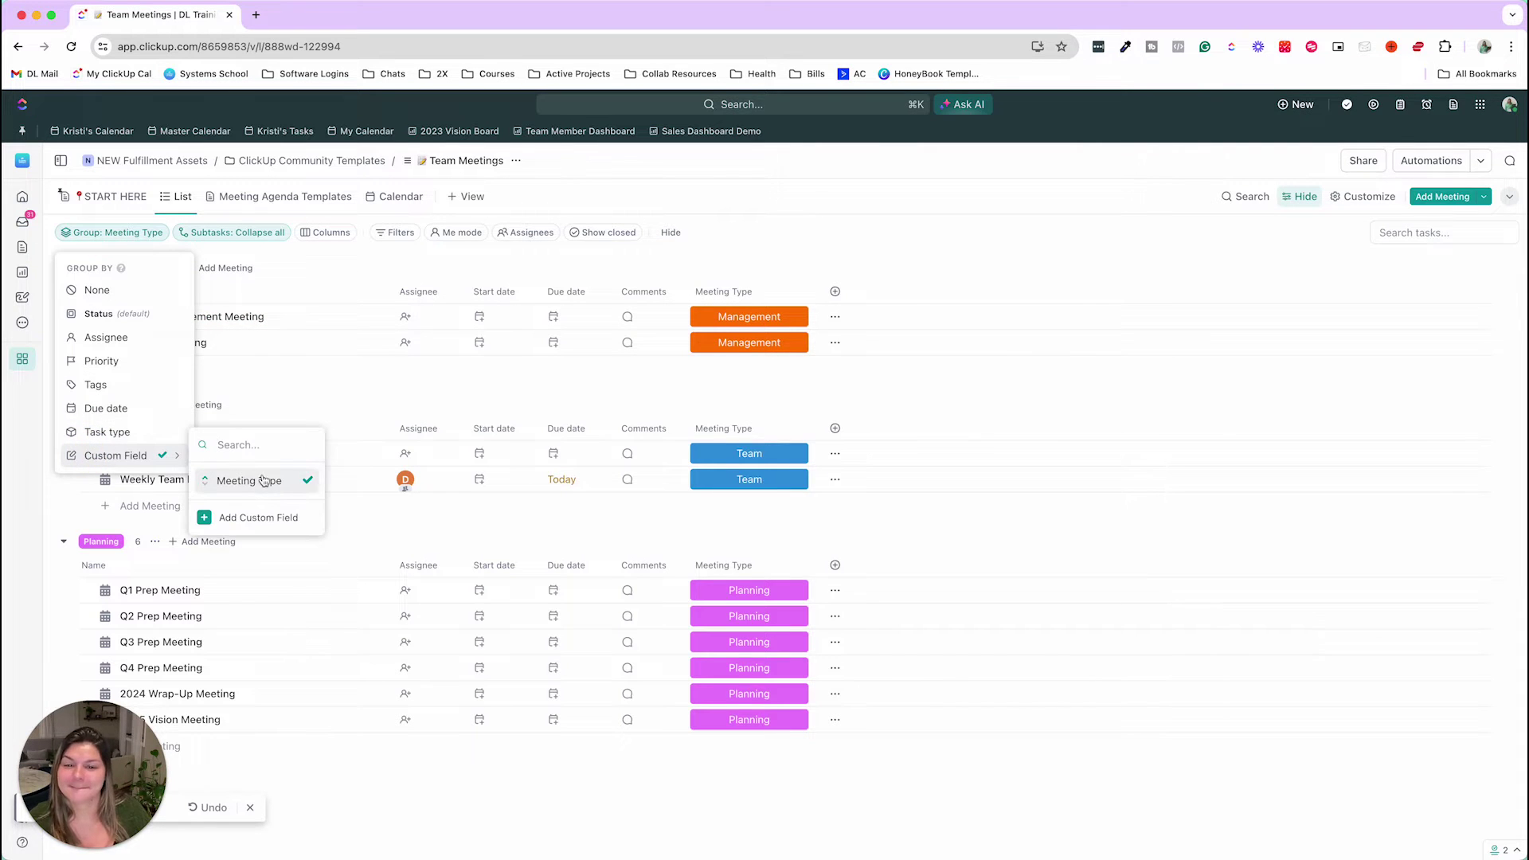
{"action": "left_click", "coordinate": [825, 232]}
{"action": "left_click", "coordinate": [742, 251]}
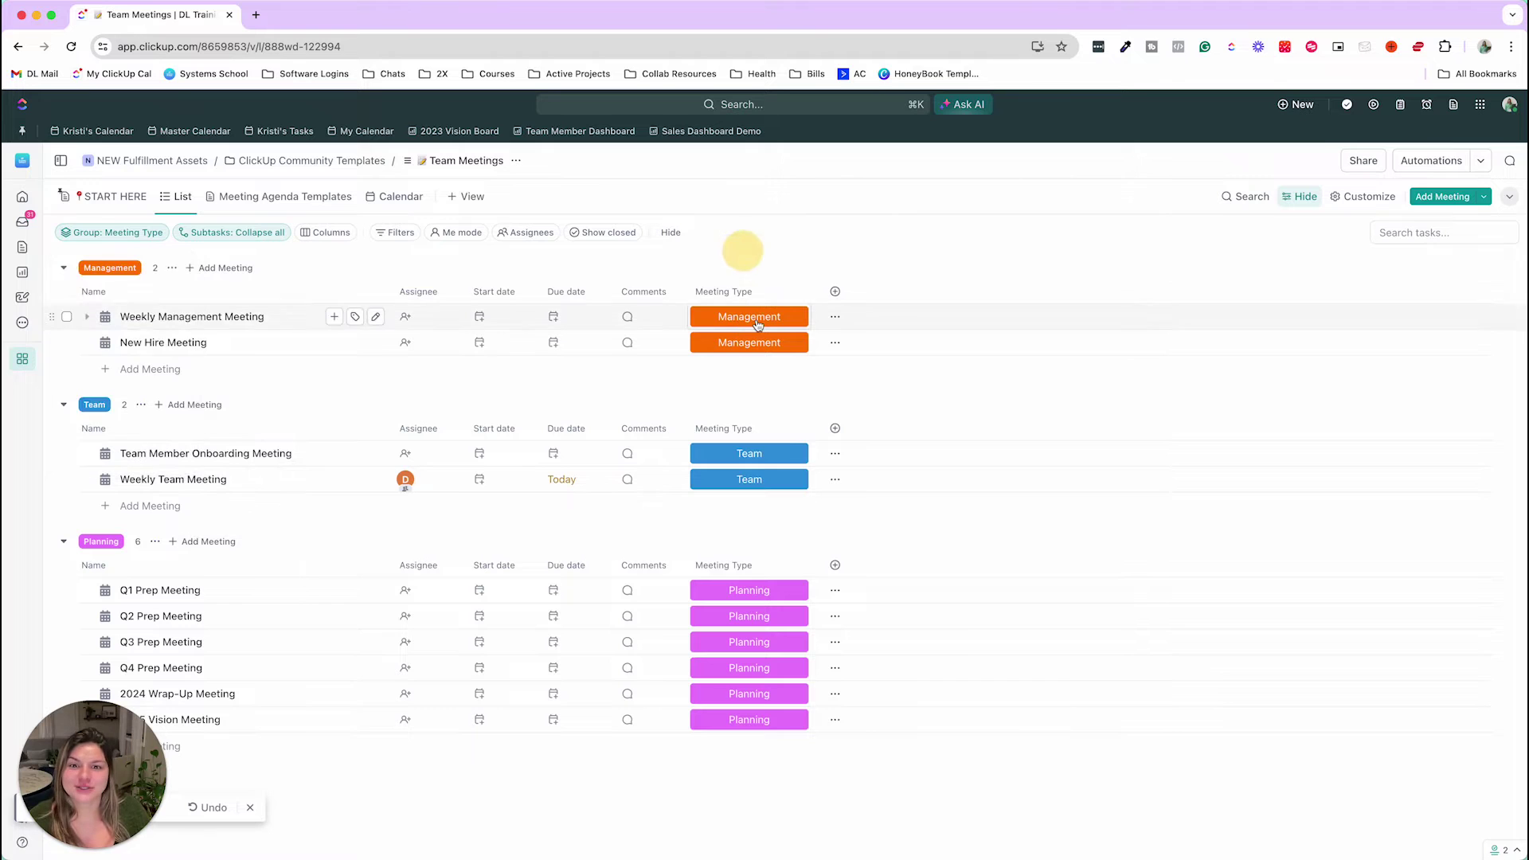
{"action": "left_click", "coordinate": [757, 319]}
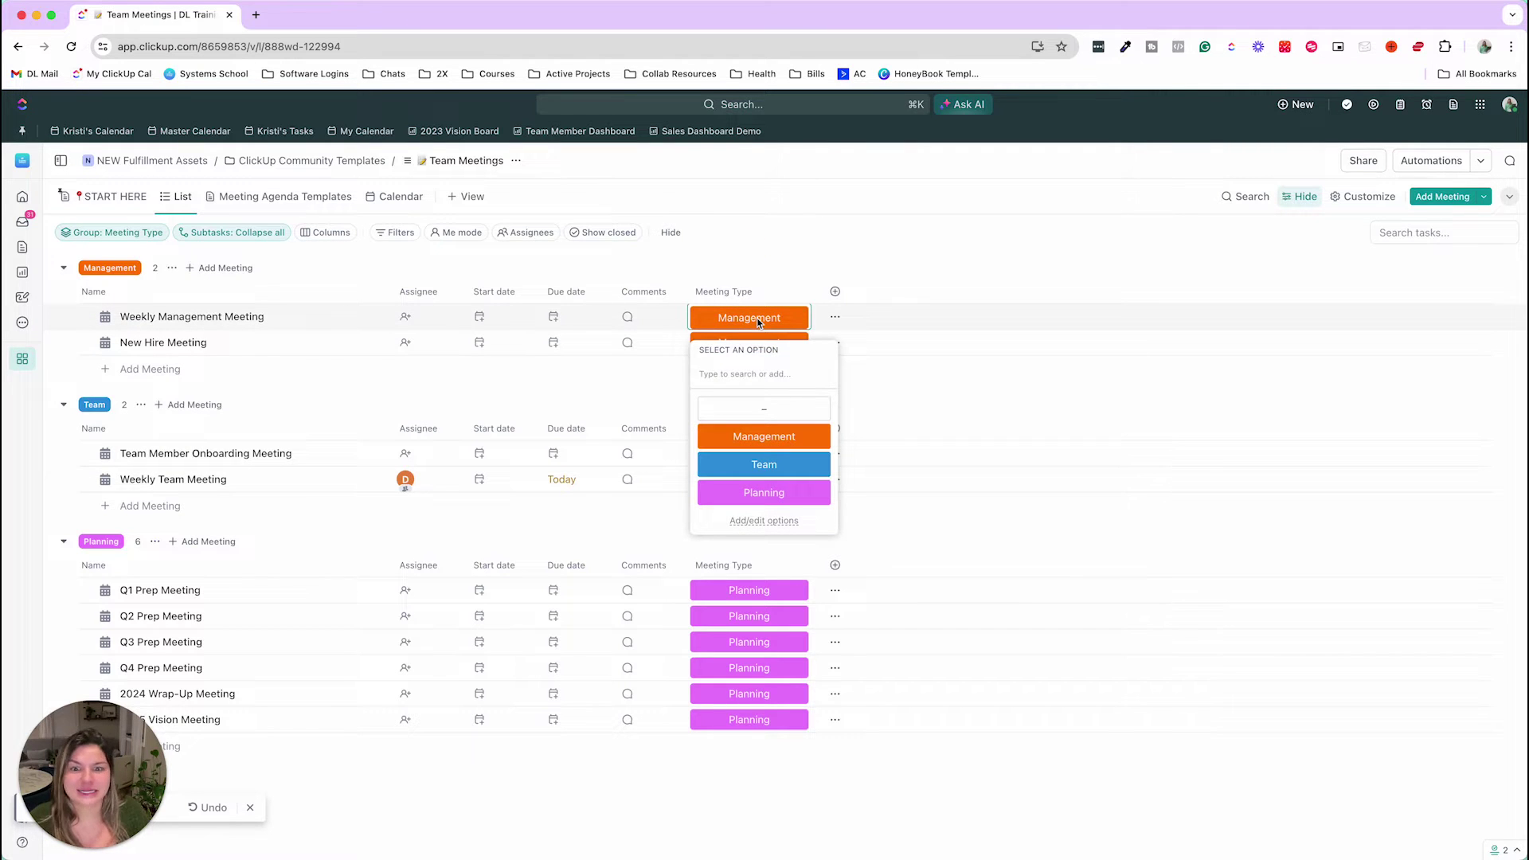
{"action": "left_click", "coordinate": [746, 522]}
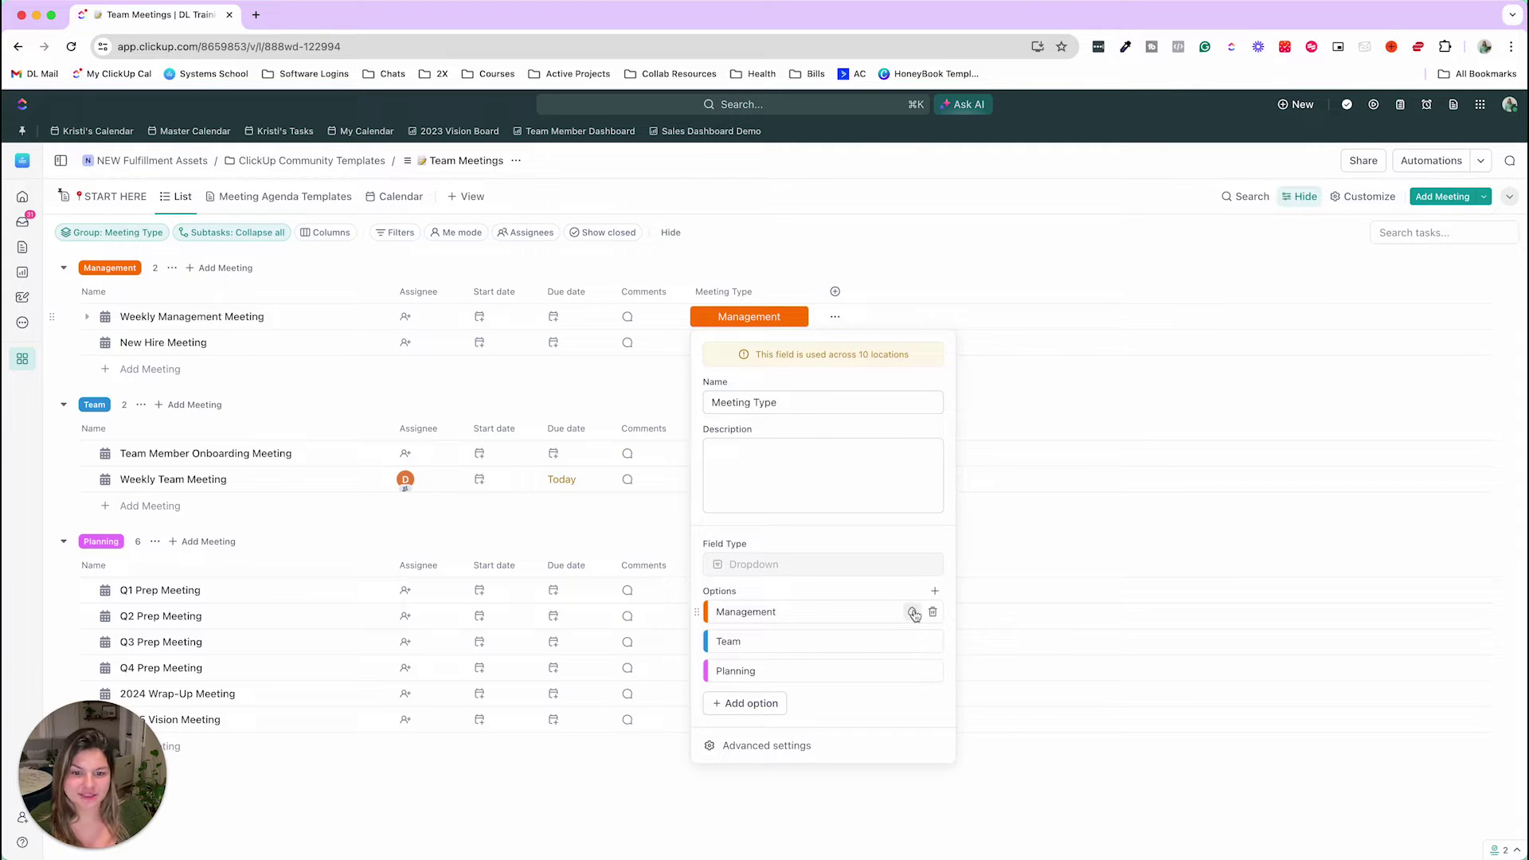
{"action": "left_click", "coordinate": [913, 613]}
{"action": "left_click", "coordinate": [850, 599]}
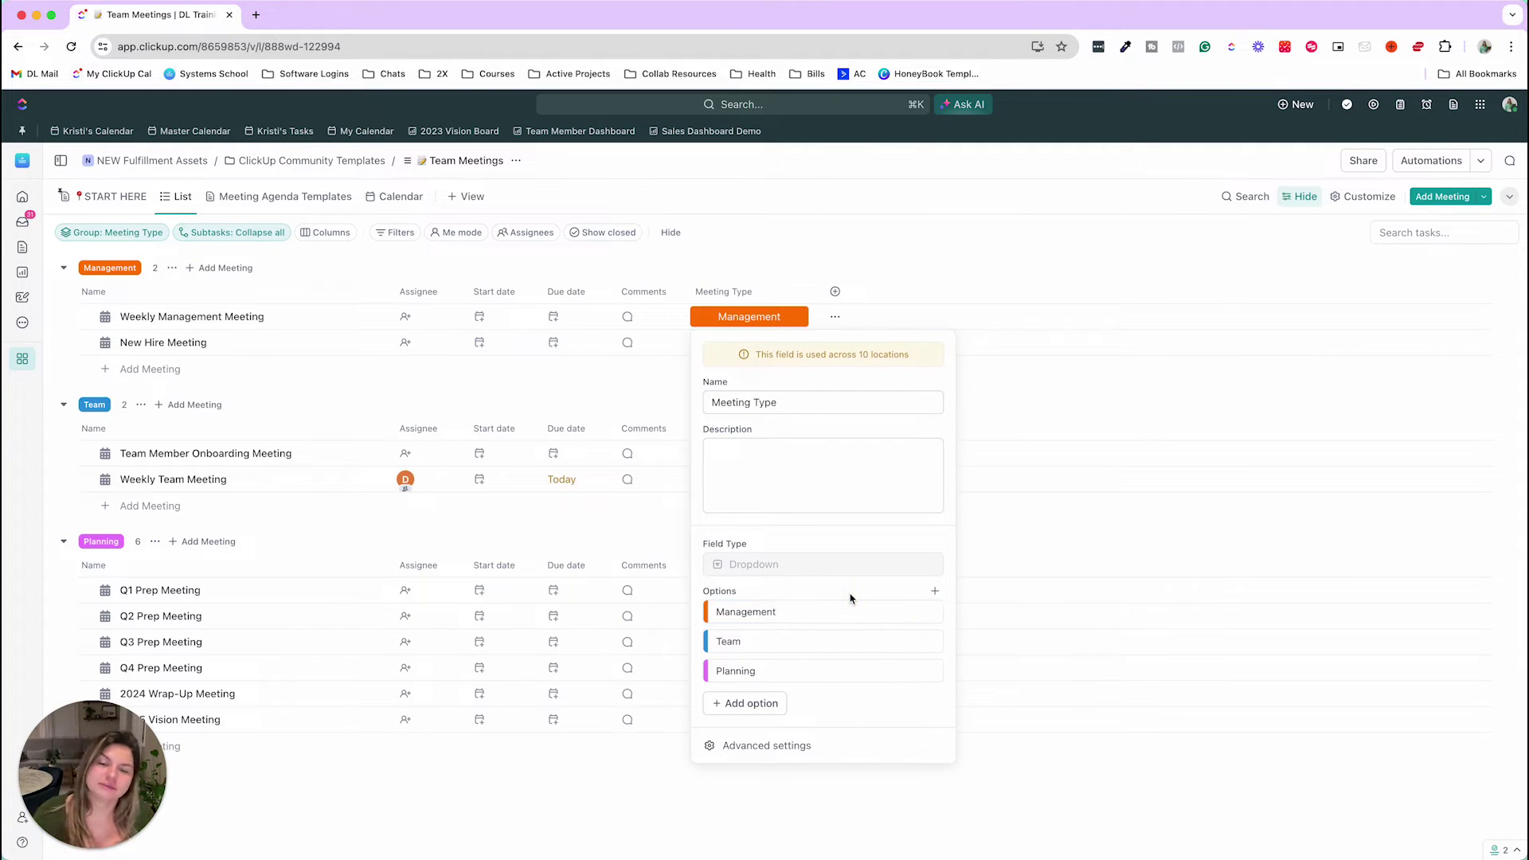
{"action": "left_click", "coordinate": [756, 328]}
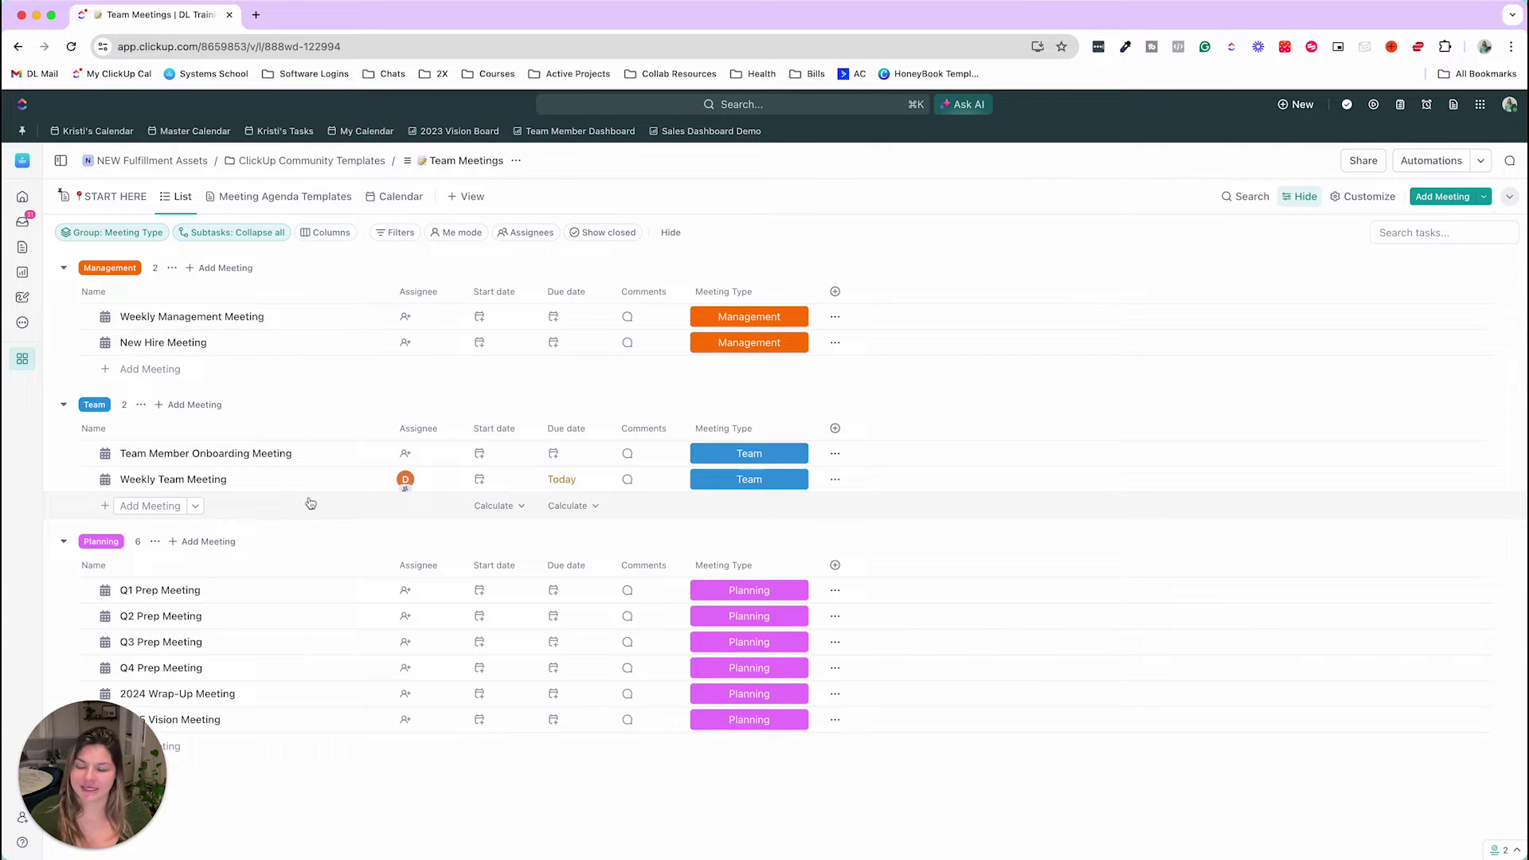
Look through Weekly Management Meeting's assignee choices without assigning anyone
{"action": "left_click", "coordinate": [406, 319]}
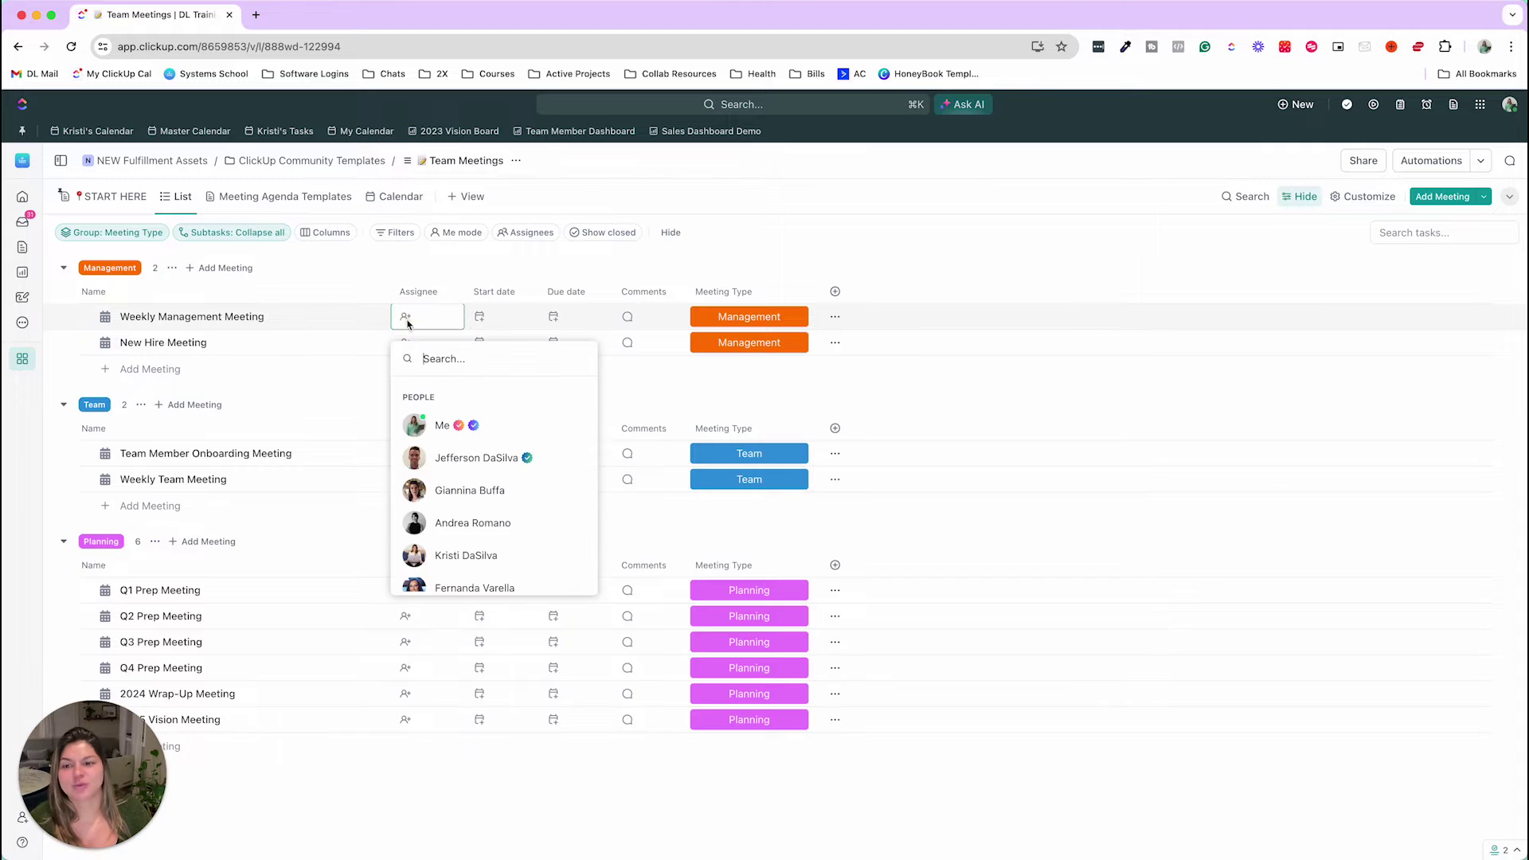
{"action": "left_click", "coordinate": [521, 268]}
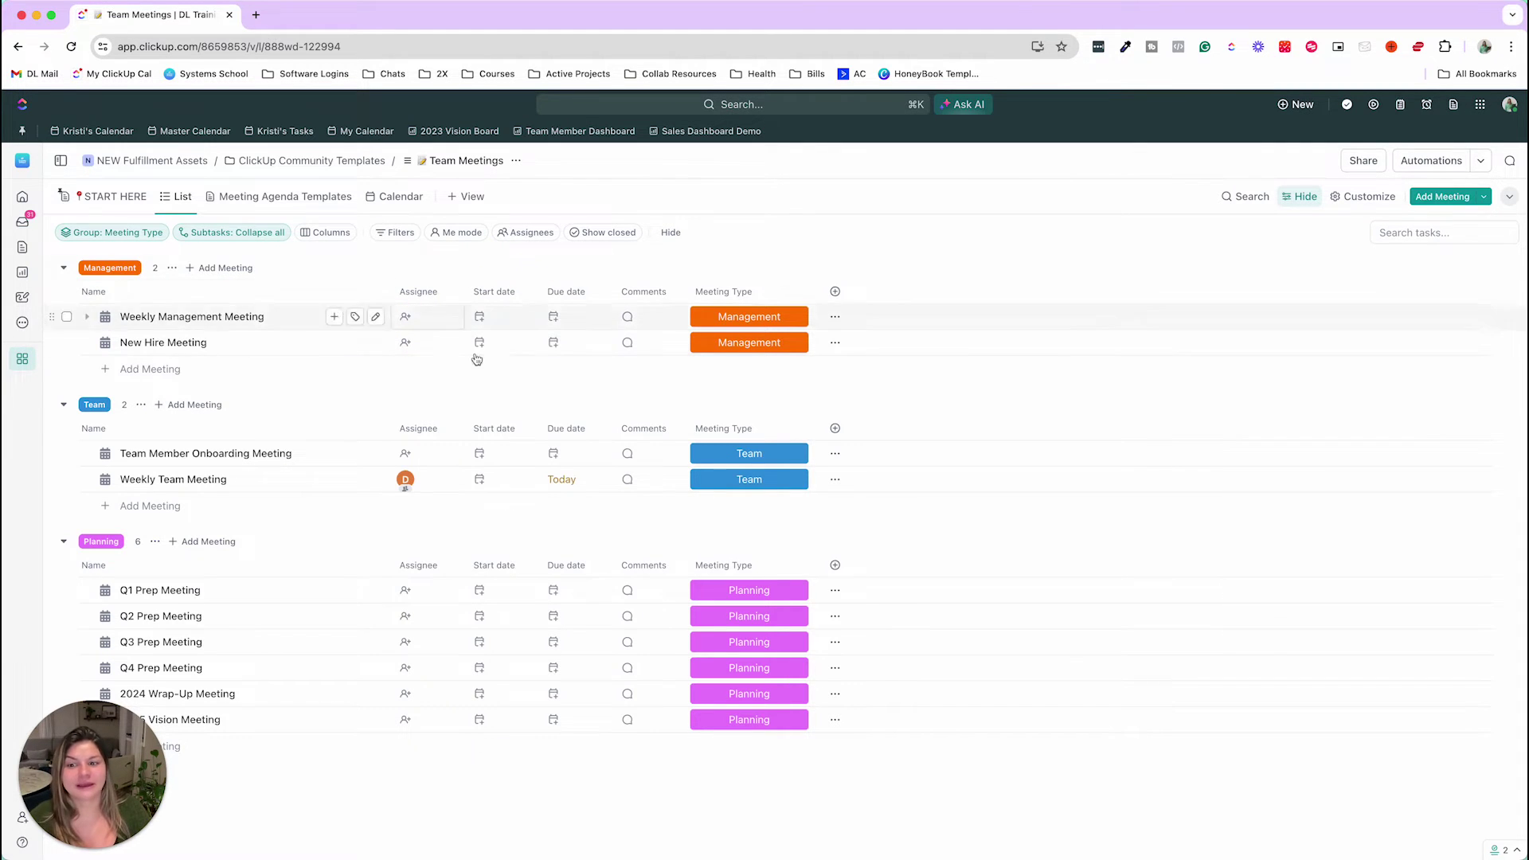
{"action": "left_click", "coordinate": [408, 316]}
{"action": "scroll", "coordinate": [490, 448], "scroll_direction": "down", "scroll_amount": 3}
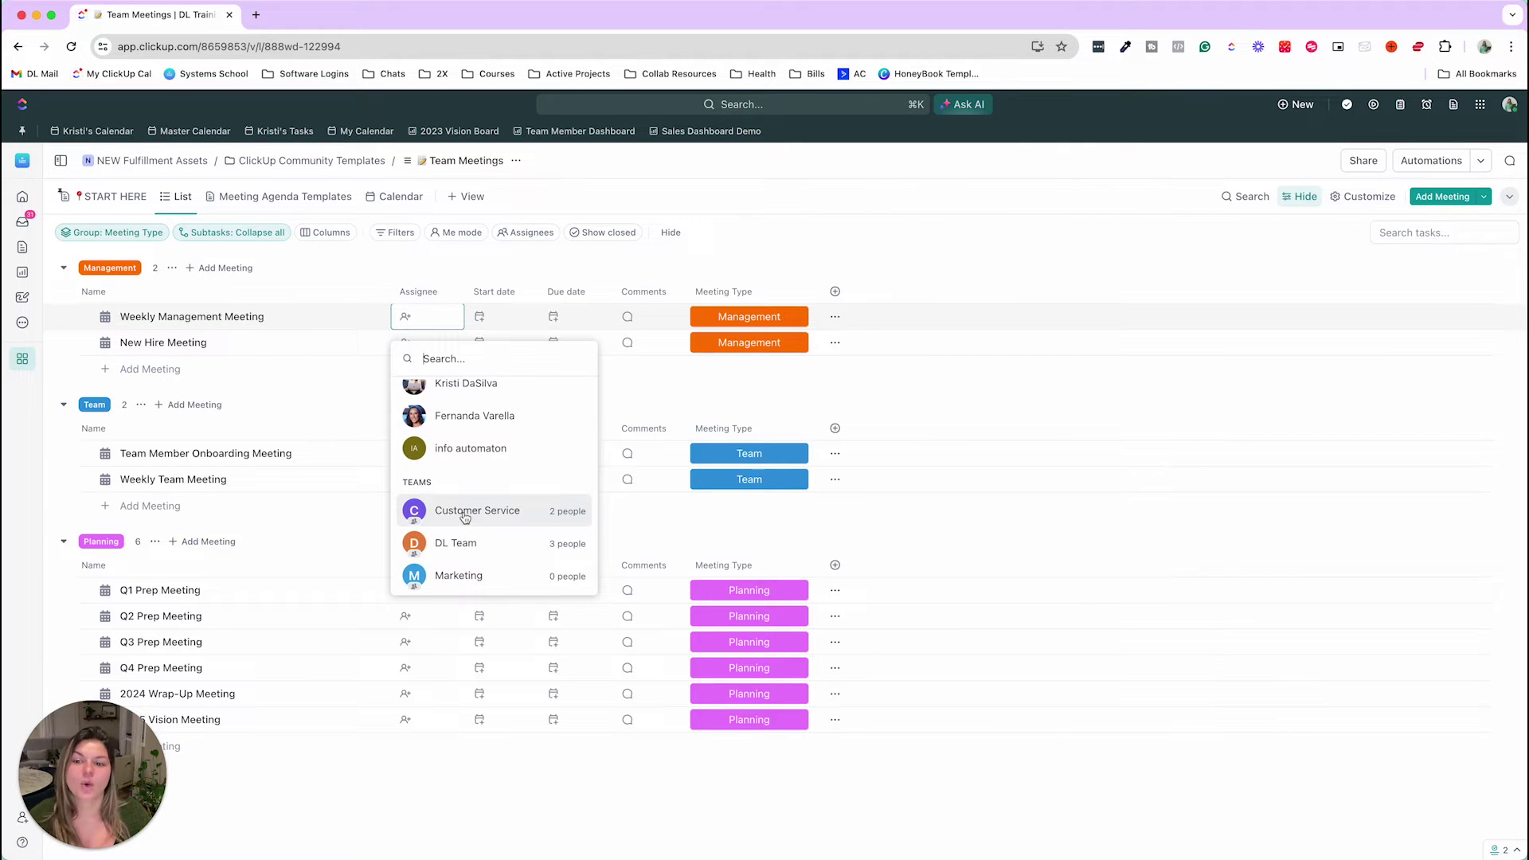
{"action": "scroll", "coordinate": [492, 551], "scroll_direction": "up", "scroll_amount": 1}
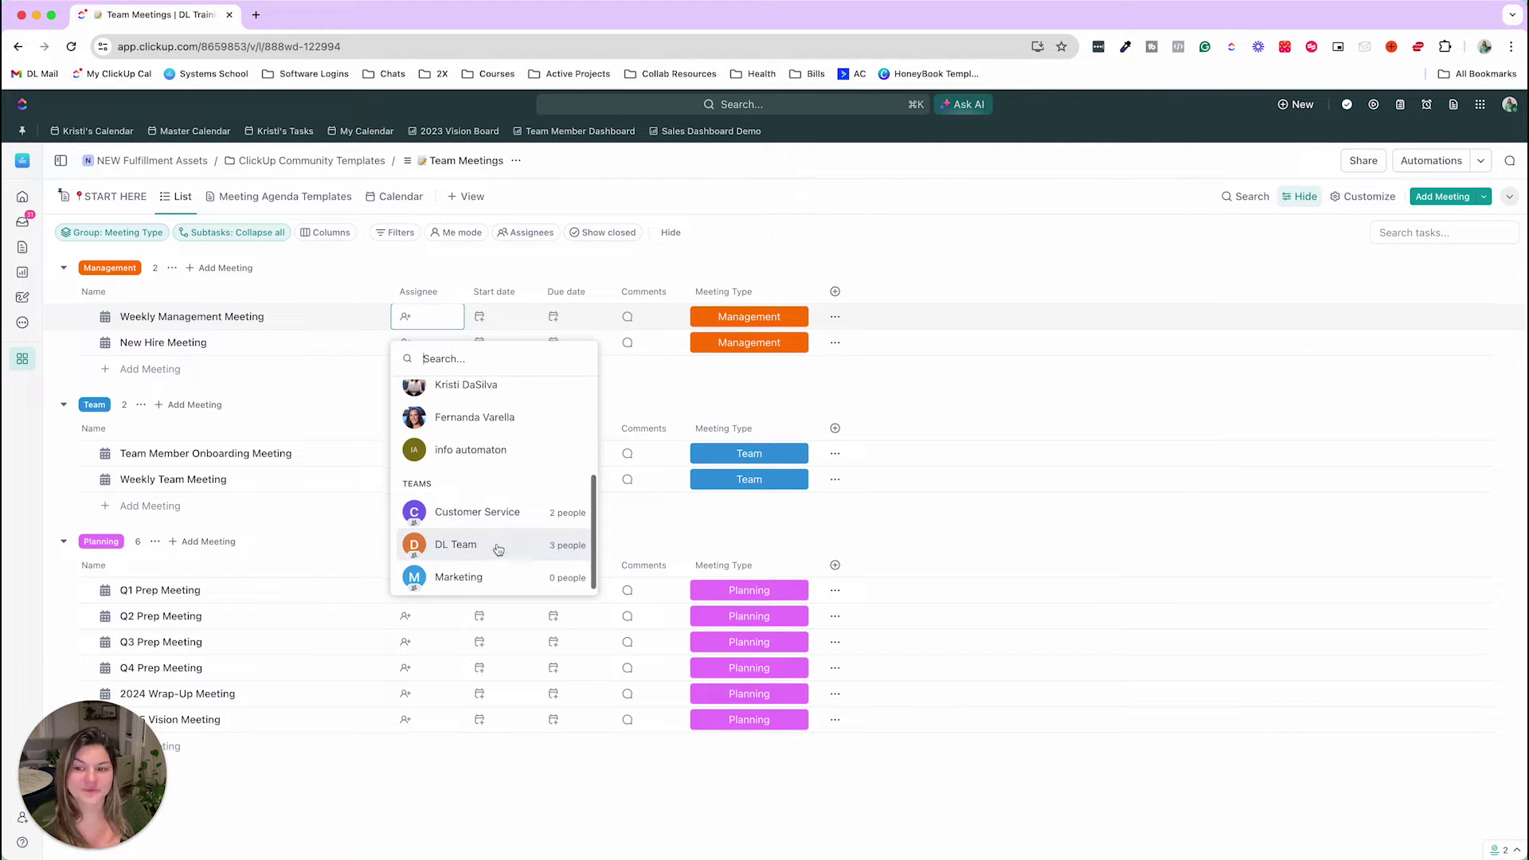
{"action": "left_click", "coordinate": [340, 259]}
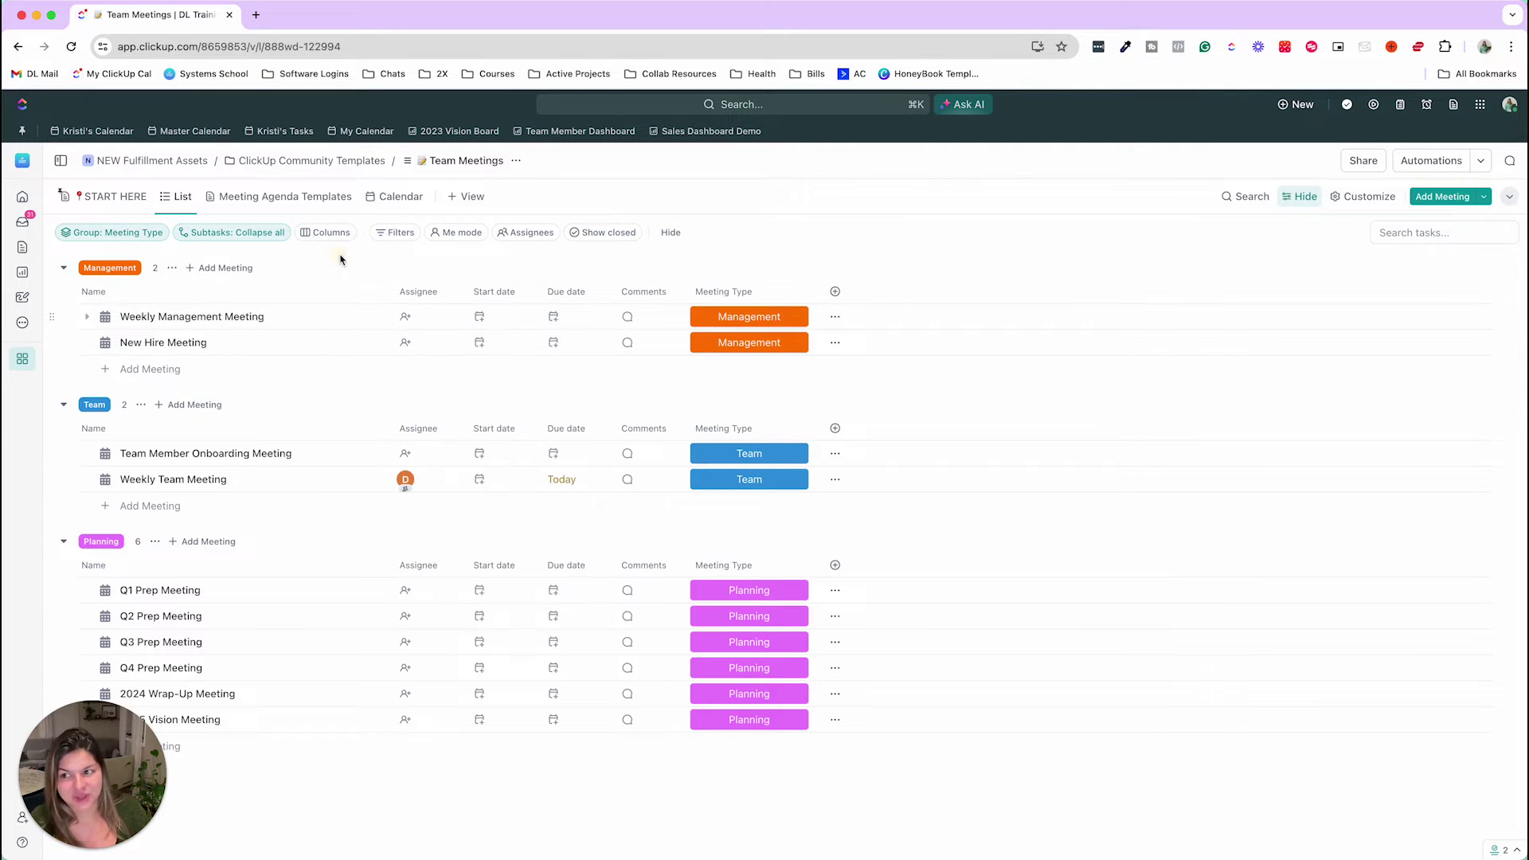
View the People and Teams pages in workspace settings, then go back to Team Meetings
{"action": "left_click", "coordinate": [23, 164]}
{"action": "left_click", "coordinate": [123, 207]}
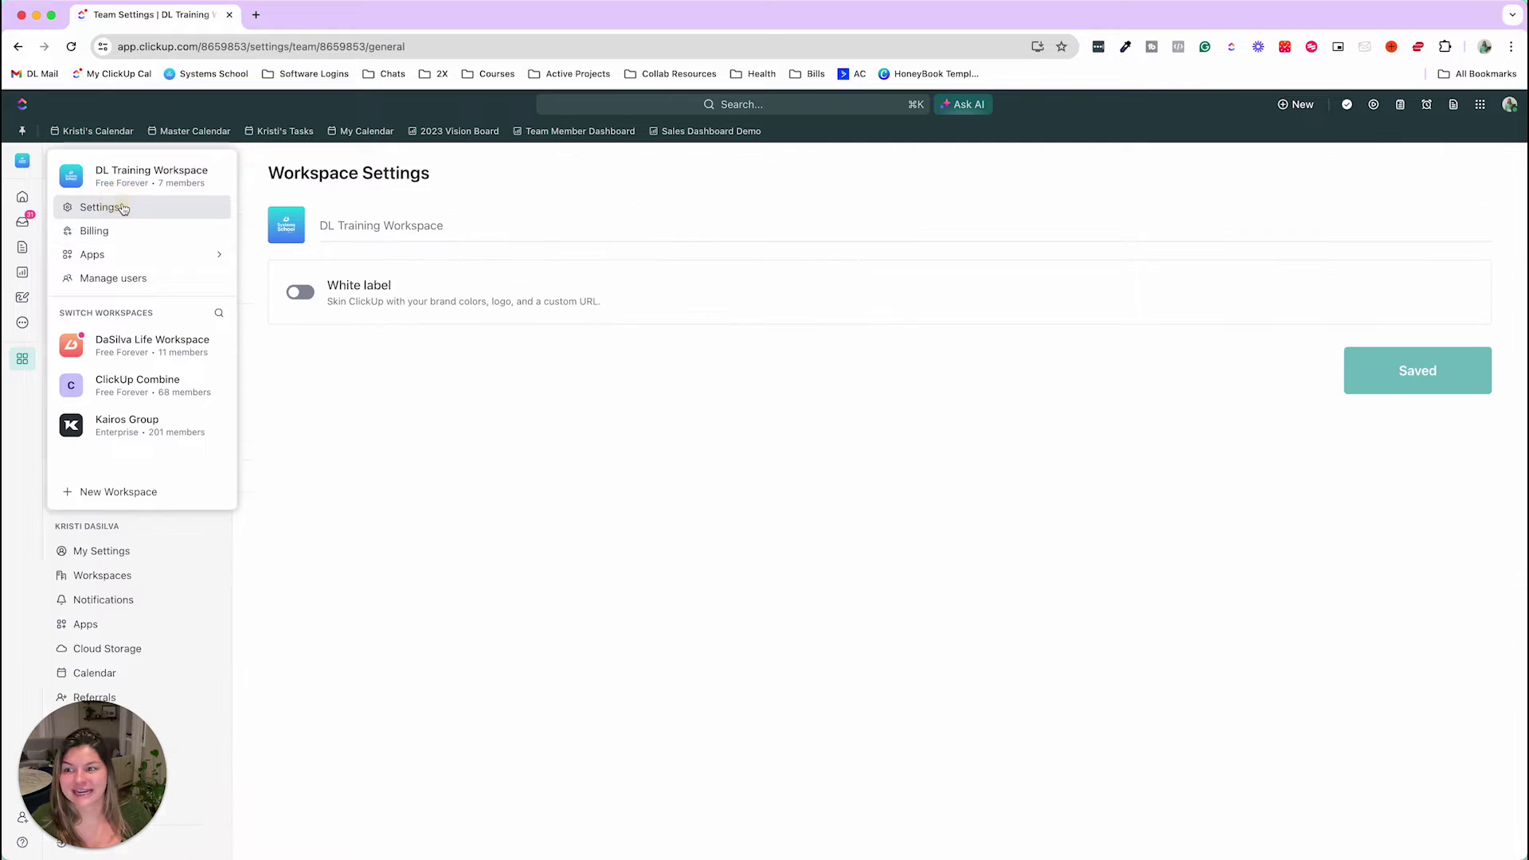
{"action": "left_click", "coordinate": [26, 220]}
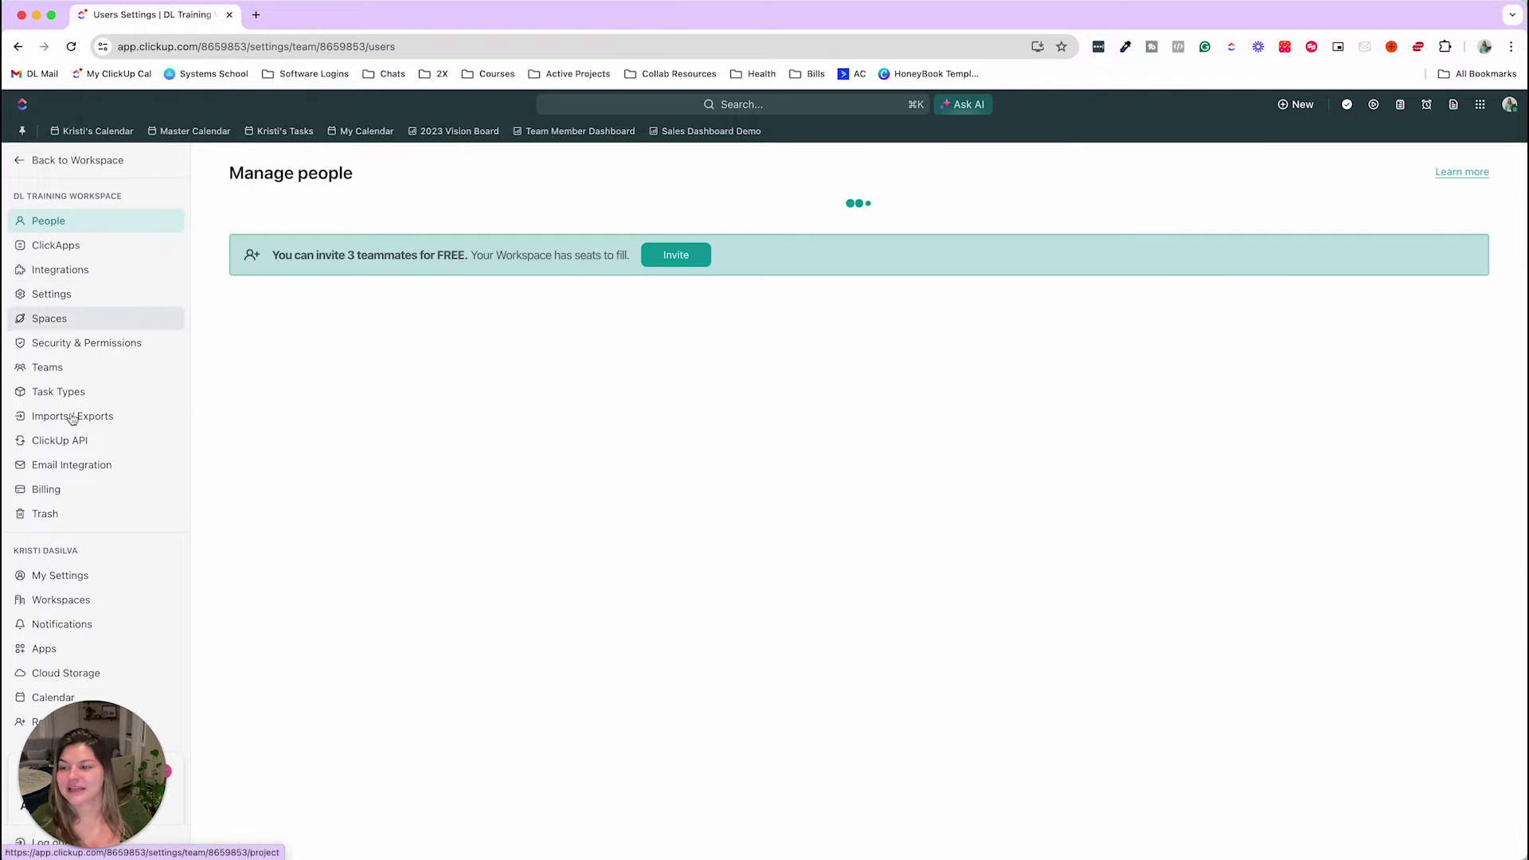
{"action": "left_click", "coordinate": [89, 371]}
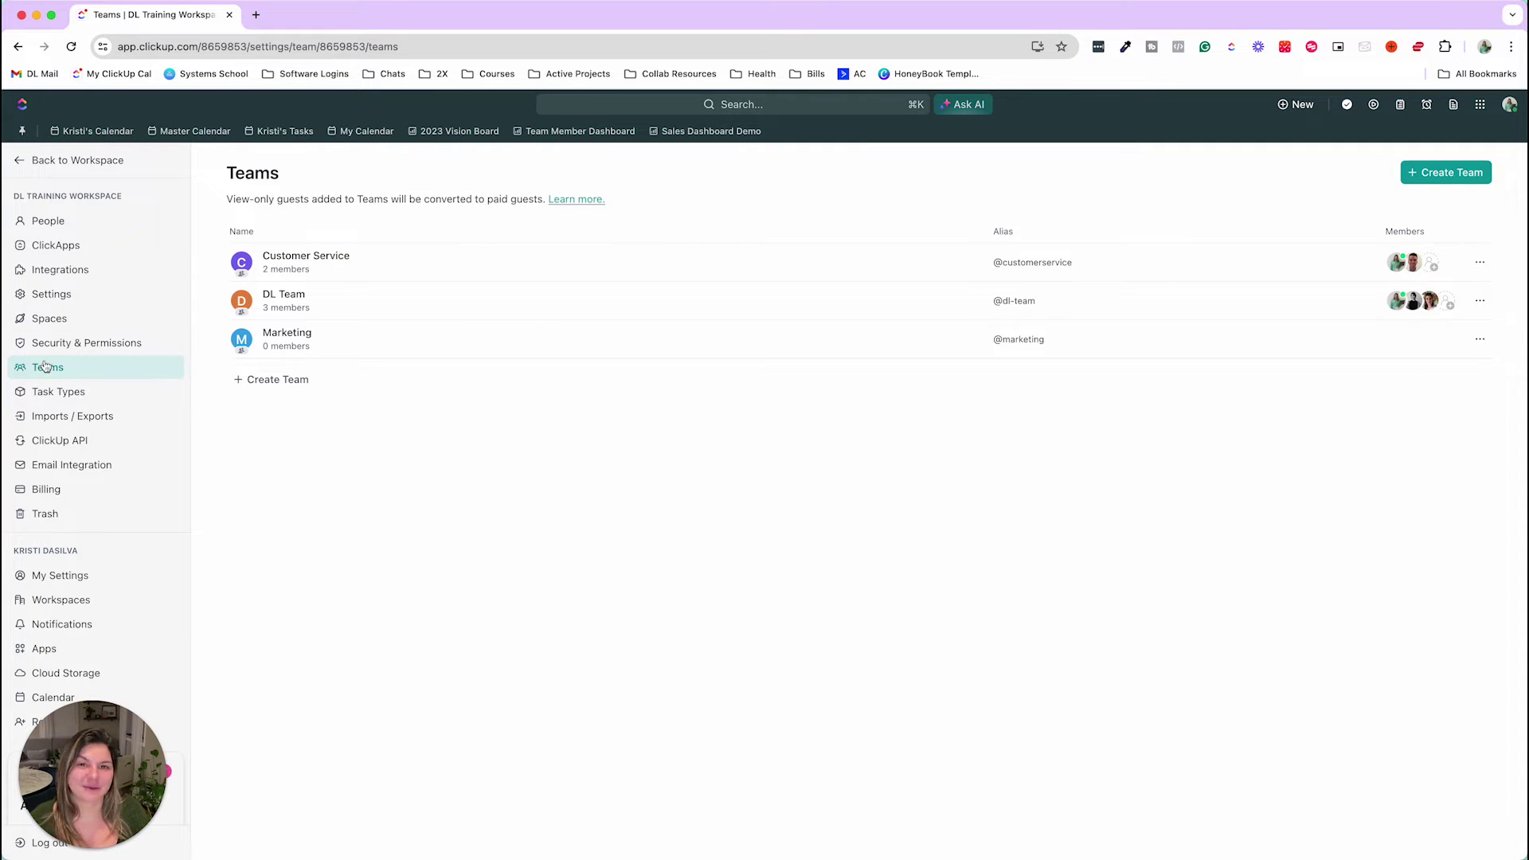
{"action": "left_click", "coordinate": [65, 163]}
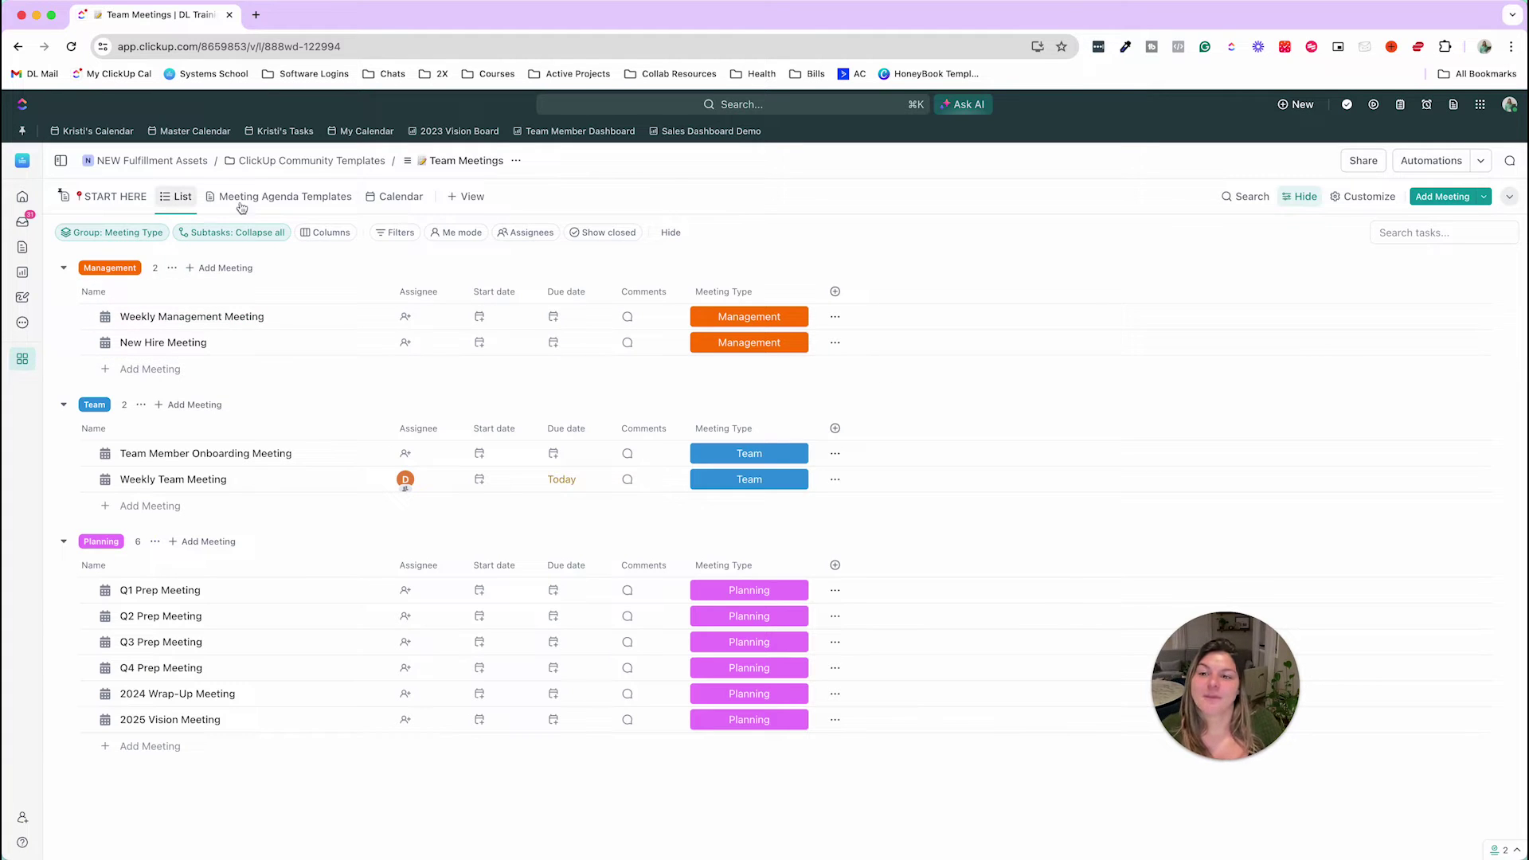
View the meetings Calendar, then open the Meeting Agenda Templates doc
{"action": "left_click", "coordinate": [401, 197]}
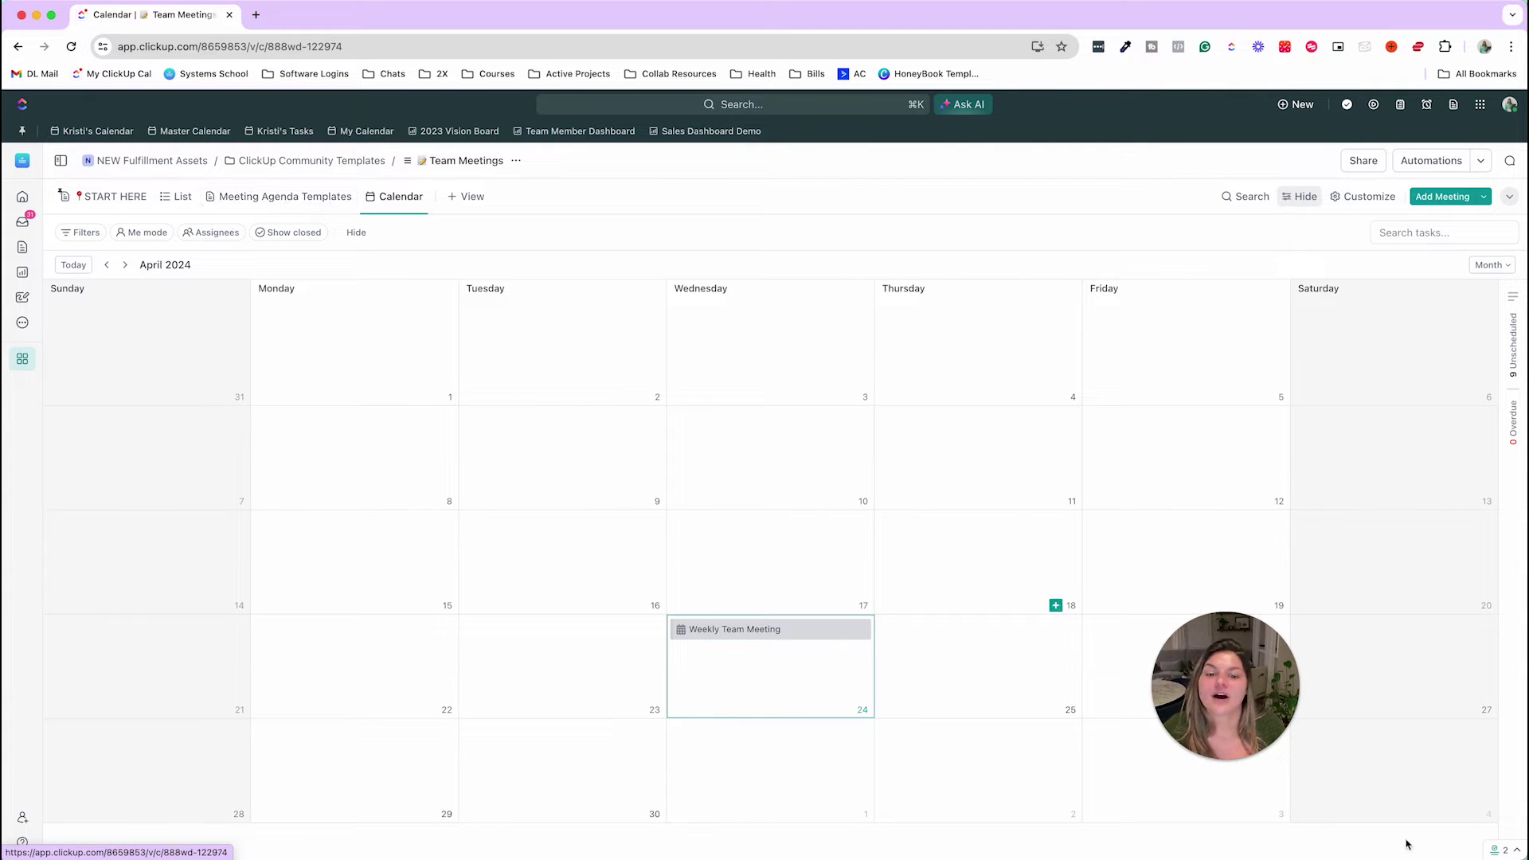
{"action": "left_click", "coordinate": [336, 197]}
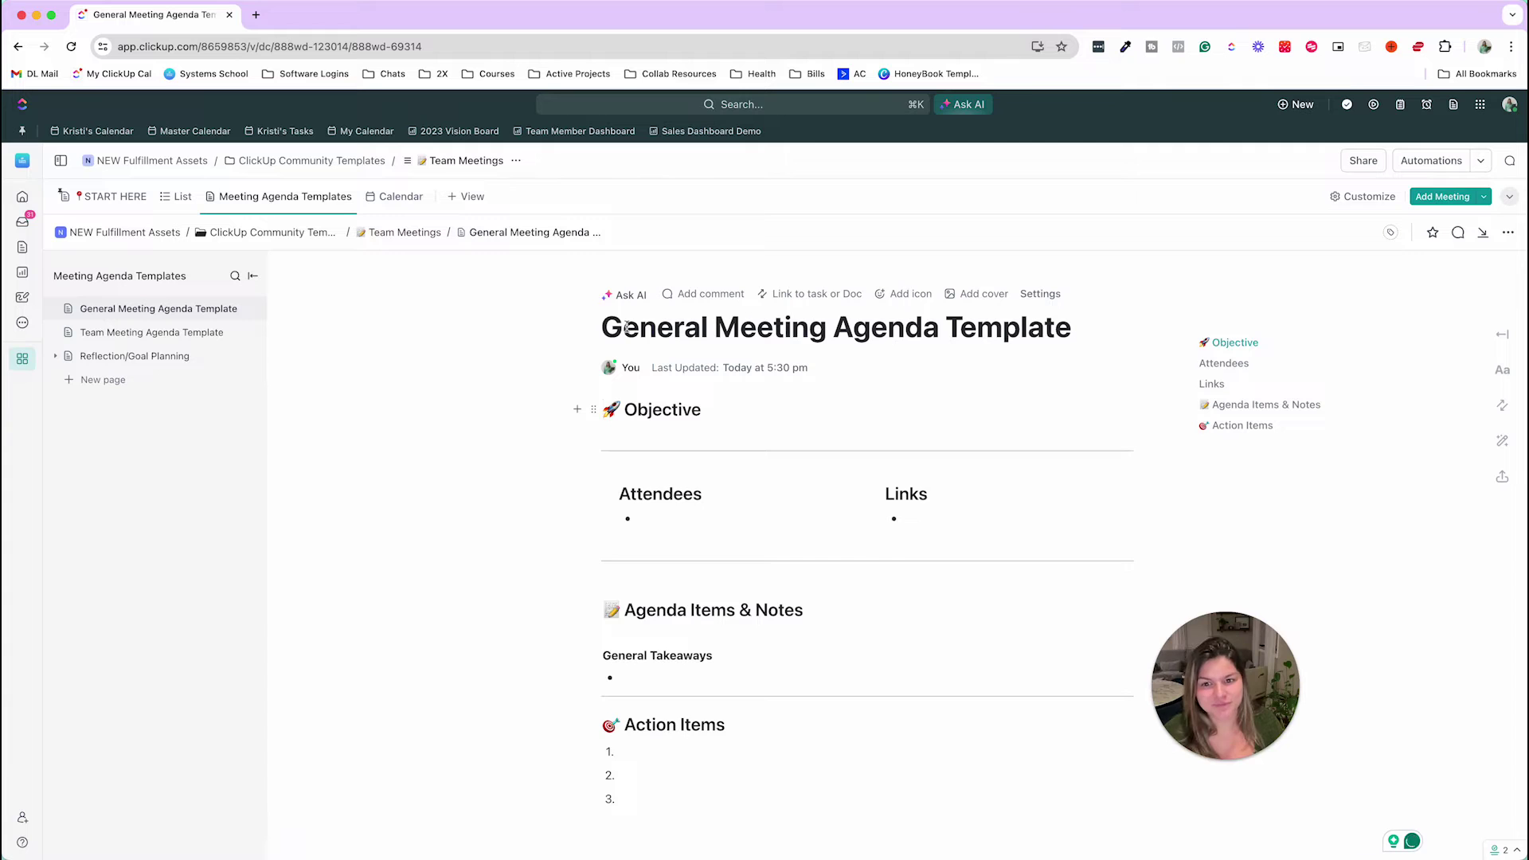
Type 'fbgjkdbf' into the first Action Items entry and select it
{"action": "scroll", "coordinate": [922, 451], "scroll_direction": "down", "scroll_amount": 2}
{"action": "left_click", "coordinate": [751, 312]}
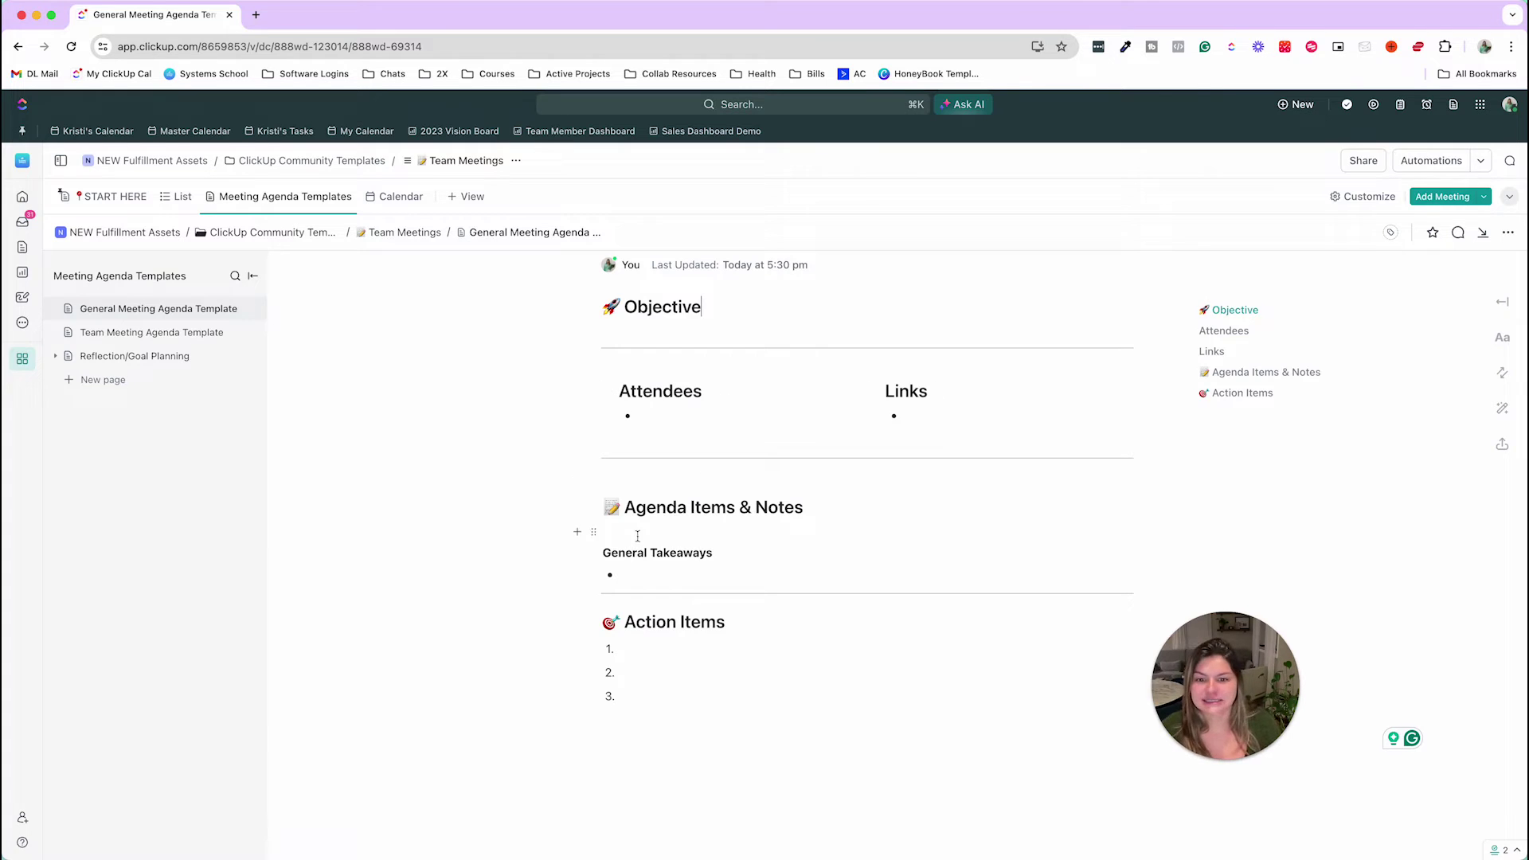
{"action": "left_click", "coordinate": [681, 687]}
{"action": "left_click", "coordinate": [659, 648]}
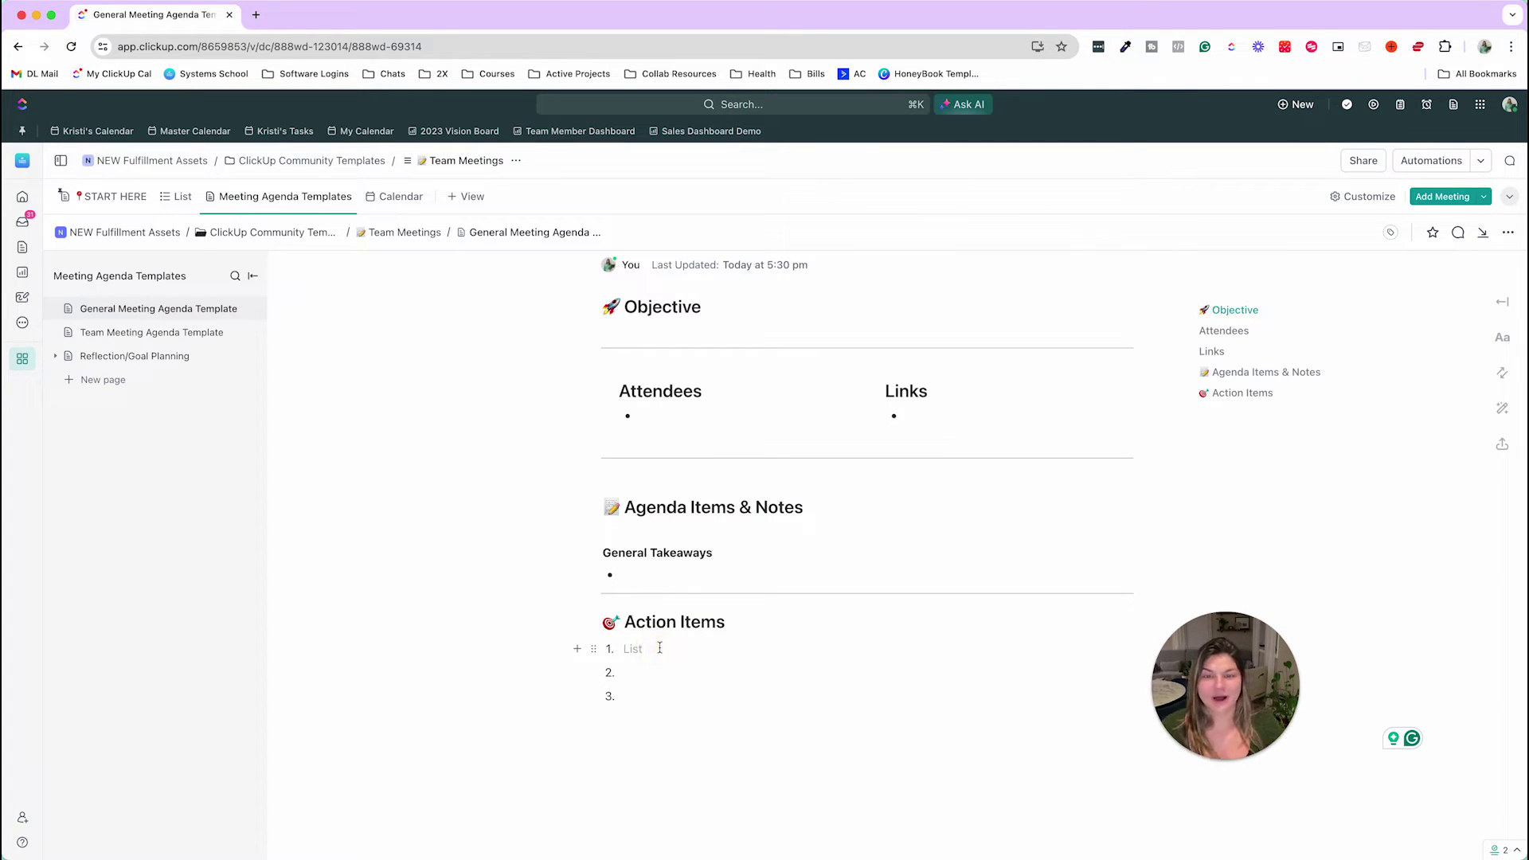
{"action": "type", "text": "fbgjkdbfgjbzdjkfbdzjkf"}
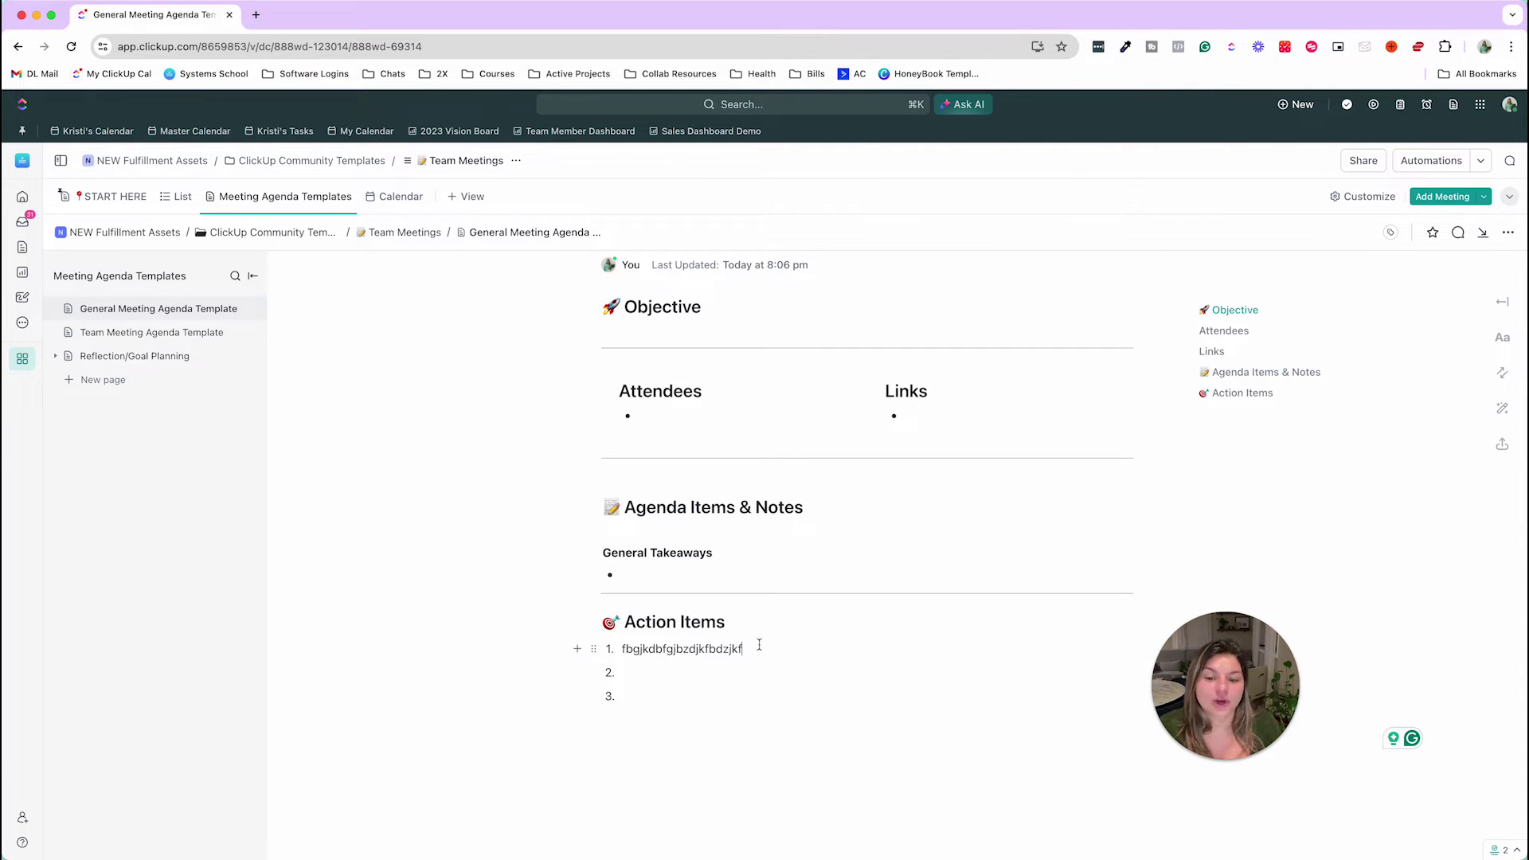
{"action": "left_click_drag", "start_coordinate": [759, 644], "coordinate": [617, 648]}
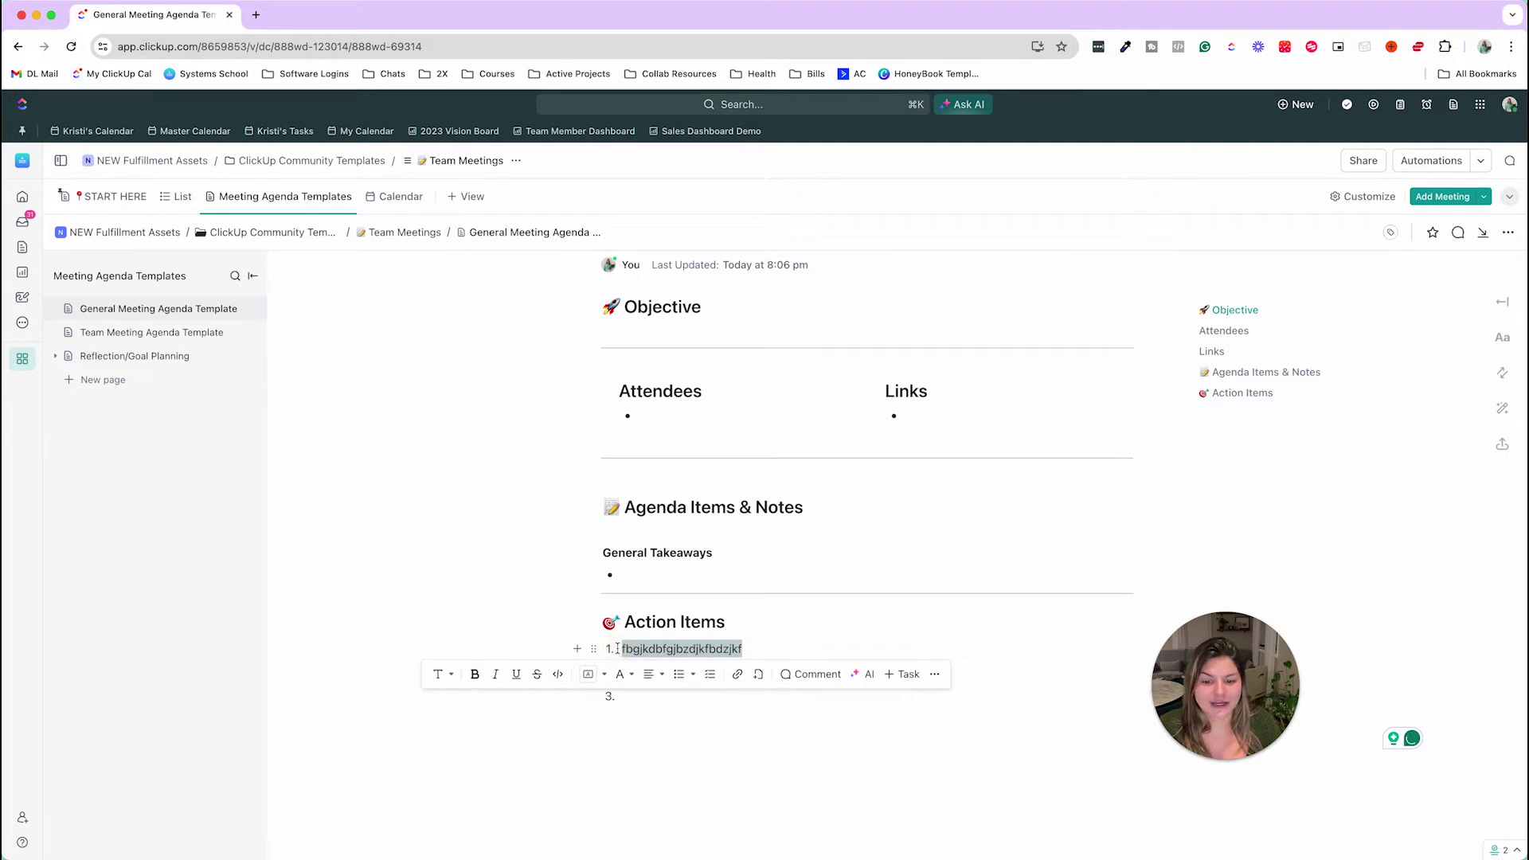
Turn the selected action item into a task in the personal list, assigned to me, due May 2
{"action": "left_click", "coordinate": [903, 674]}
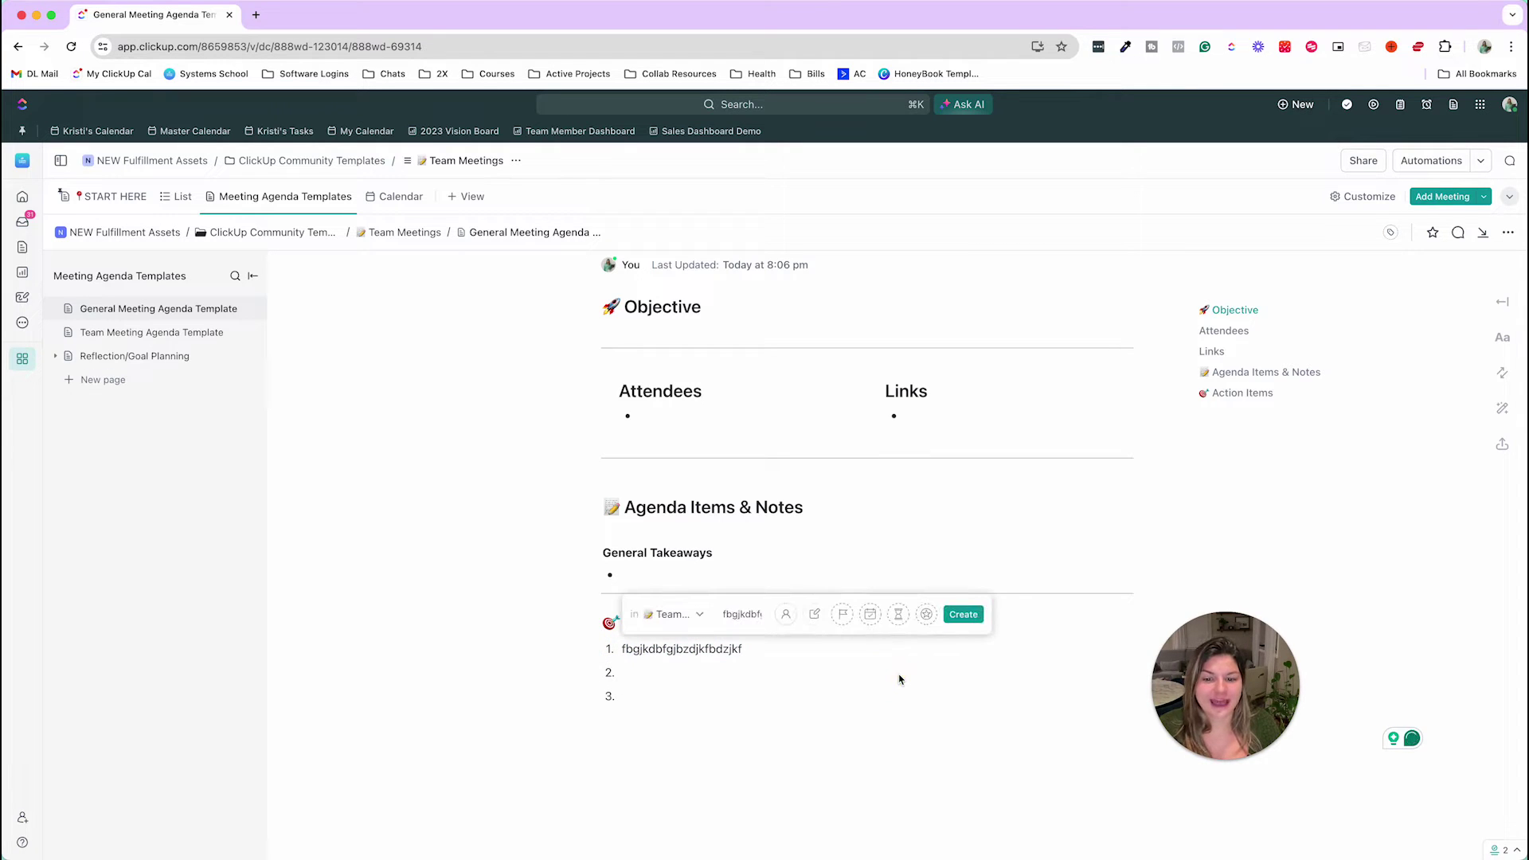
{"action": "left_click", "coordinate": [690, 616]}
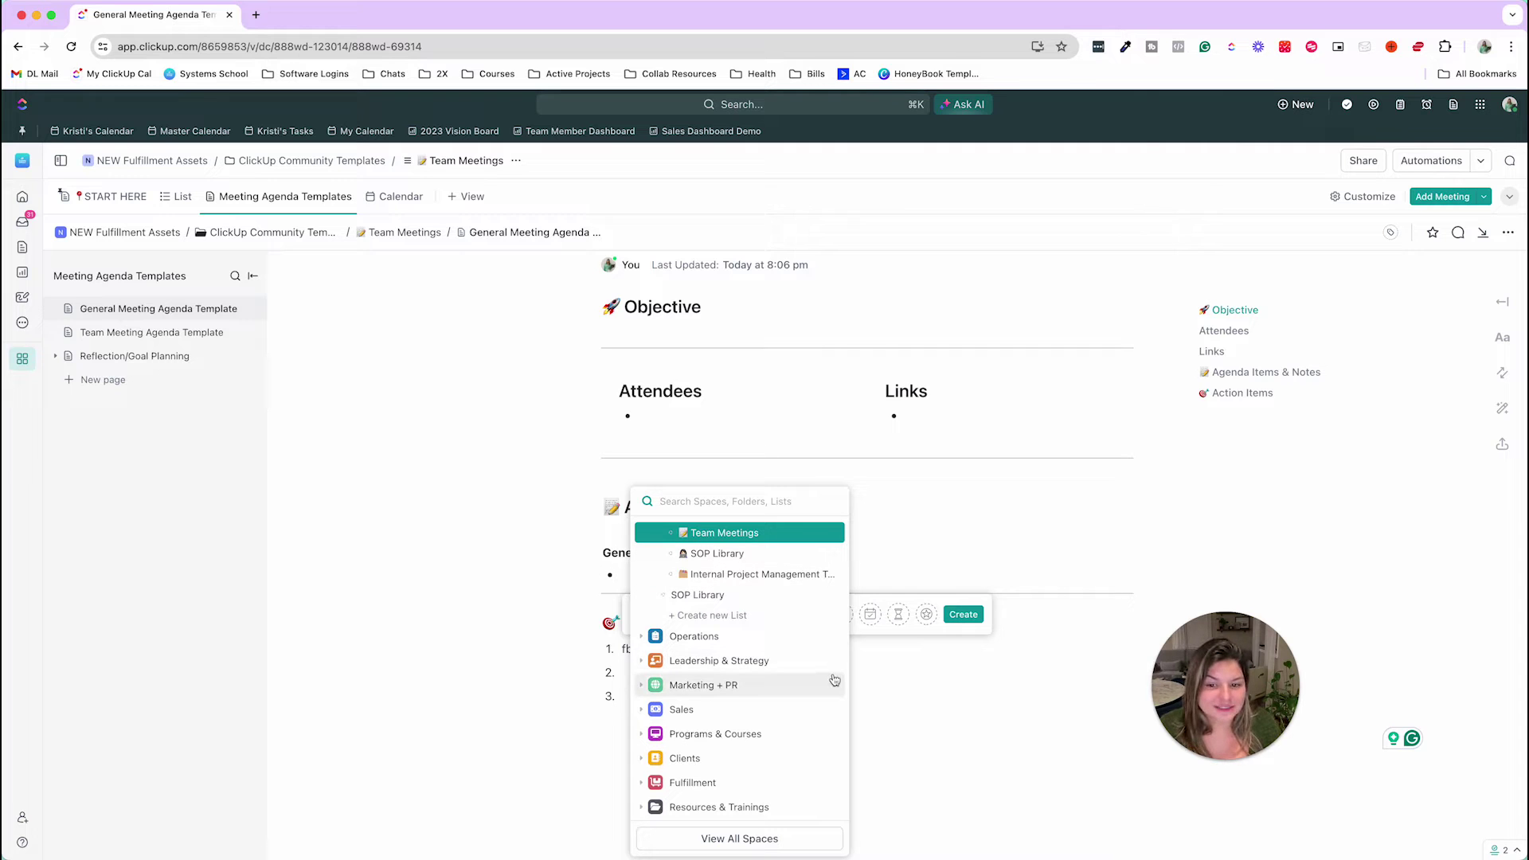
{"action": "scroll", "coordinate": [834, 680], "scroll_direction": "up", "scroll_amount": 3}
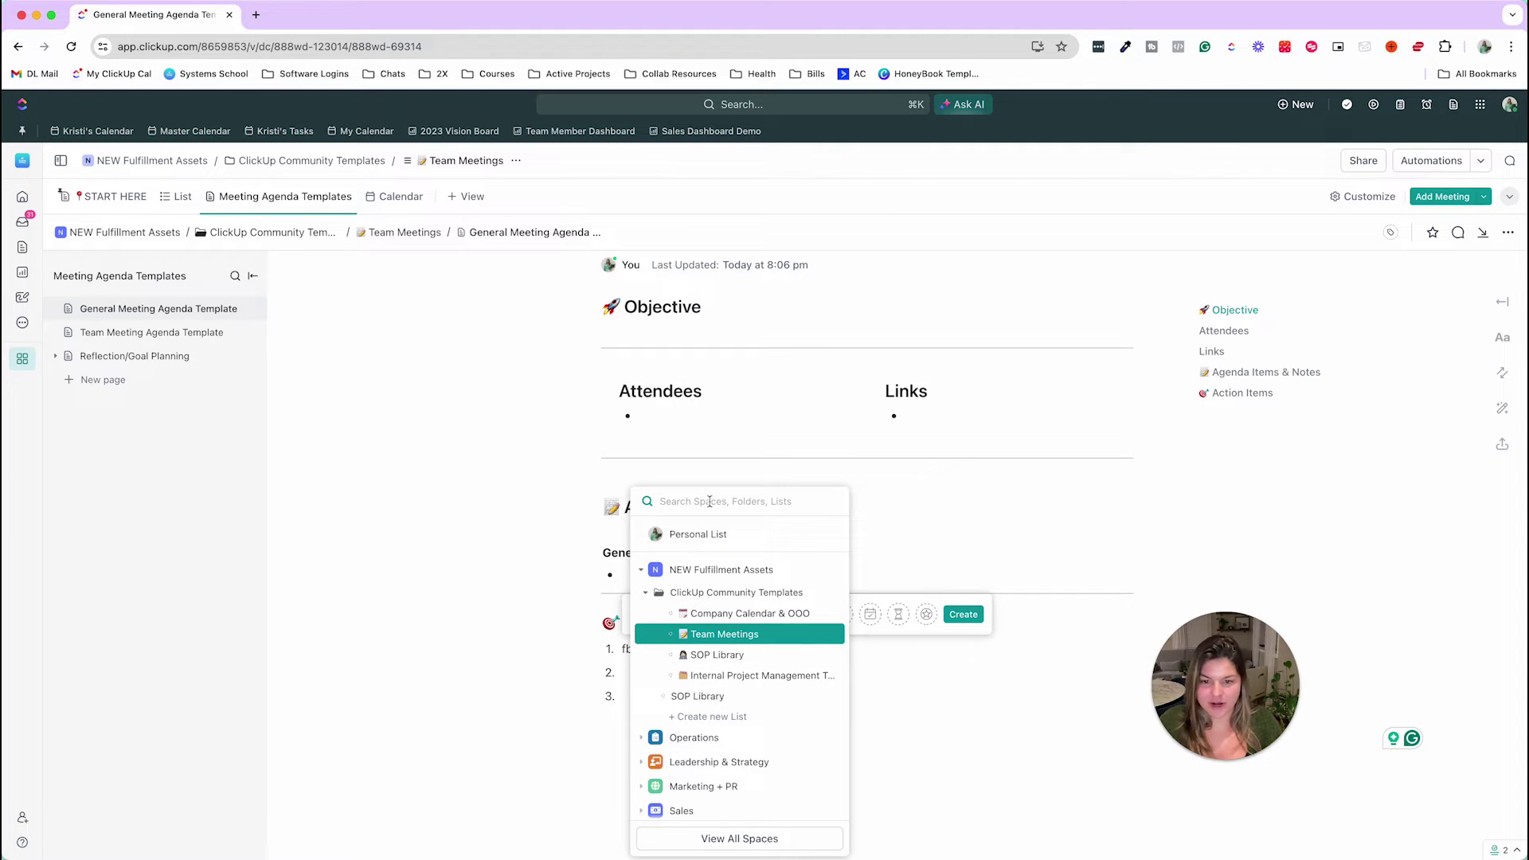
{"action": "type", "text": "kristi"}
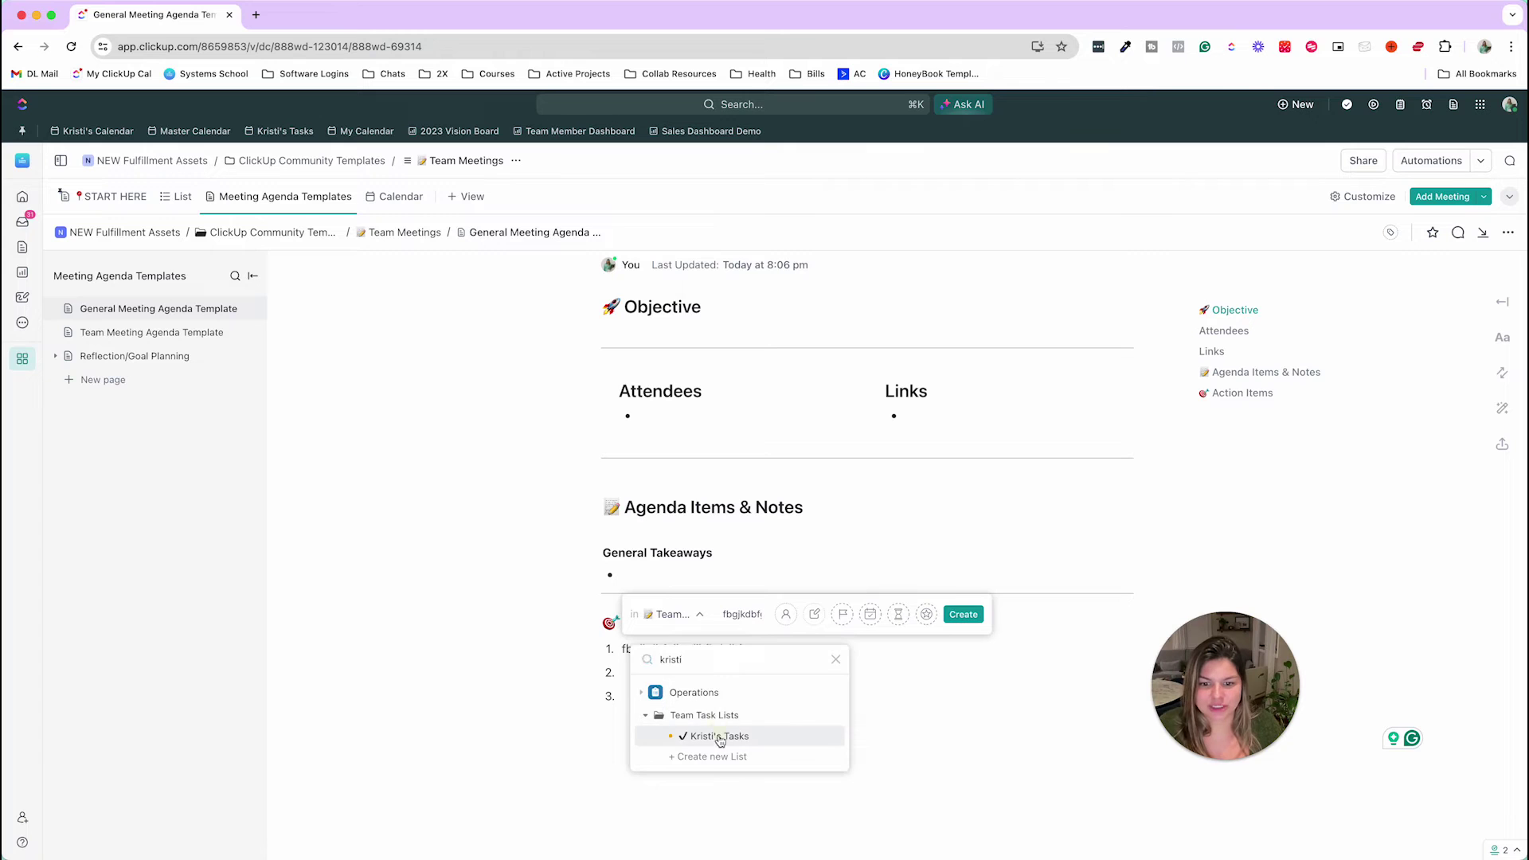
{"action": "left_click", "coordinate": [719, 736]}
{"action": "left_click", "coordinate": [817, 619]}
{"action": "left_click", "coordinate": [823, 688]}
{"action": "left_click", "coordinate": [878, 619]}
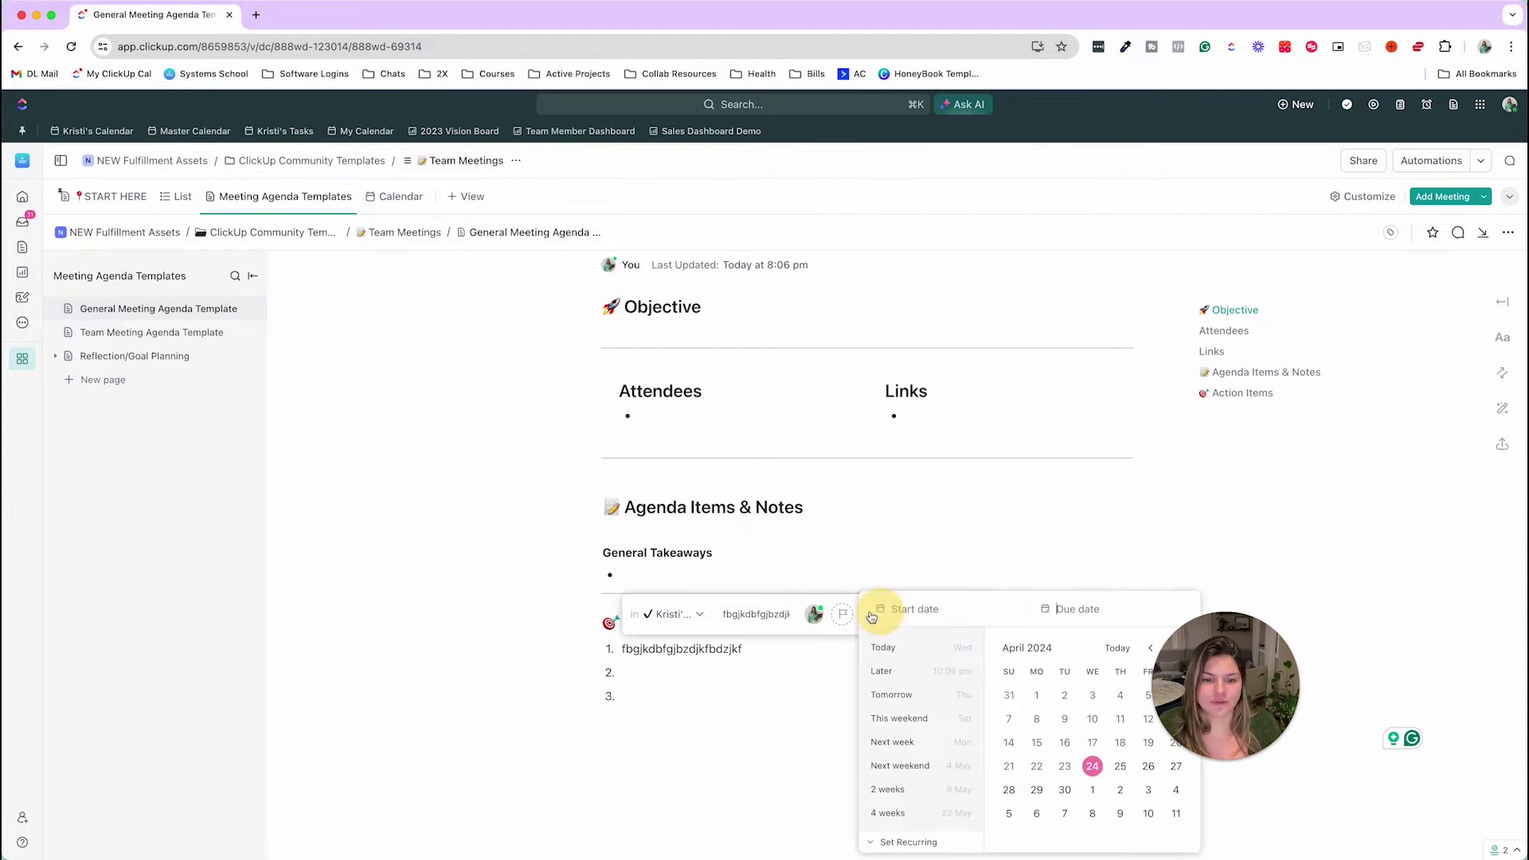
{"action": "left_click", "coordinate": [1120, 789]}
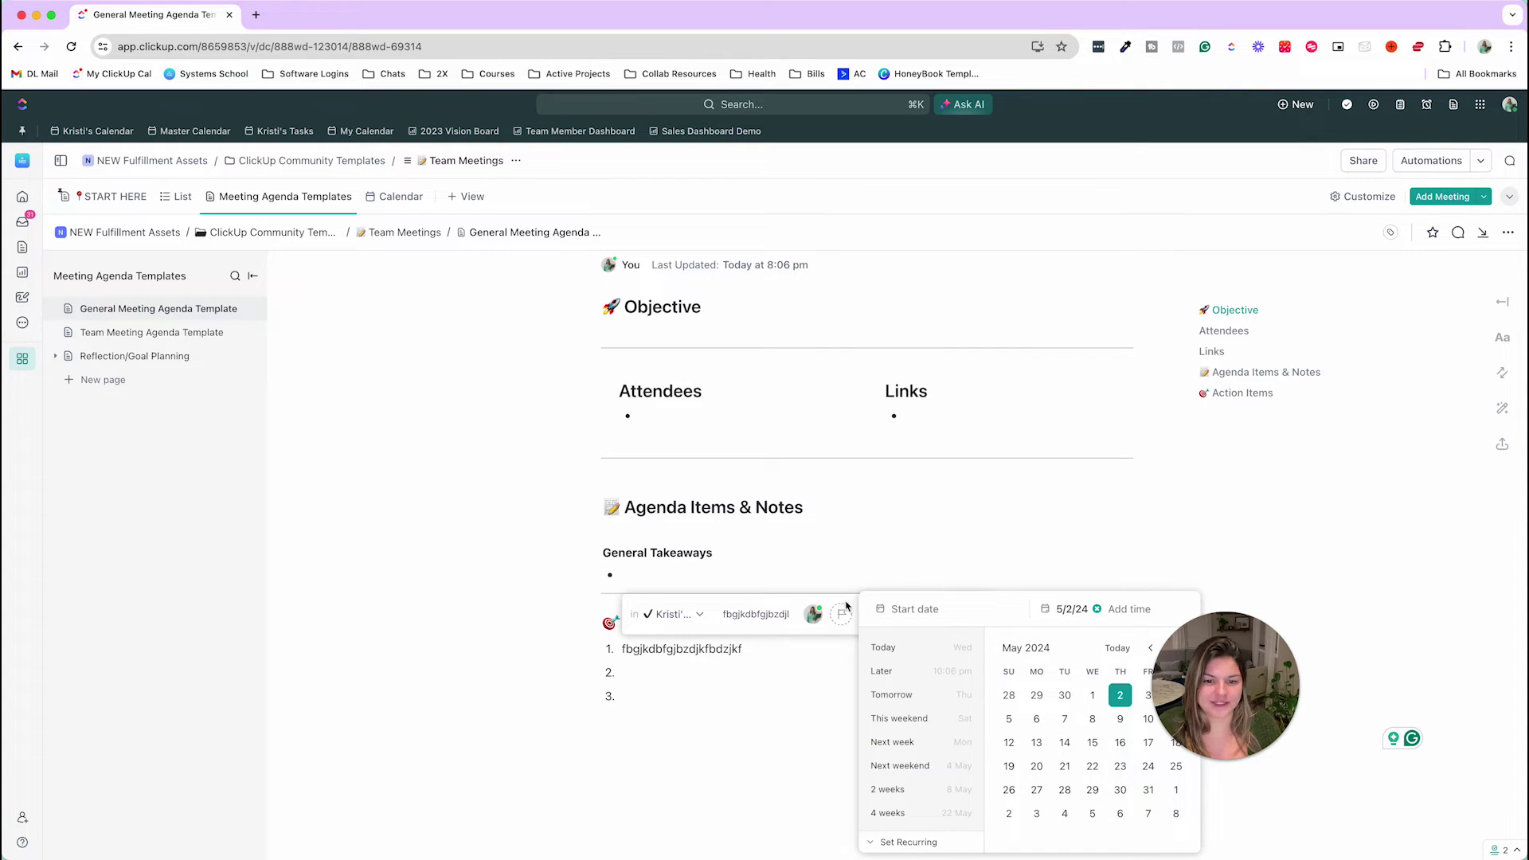
{"action": "left_click", "coordinate": [962, 615]}
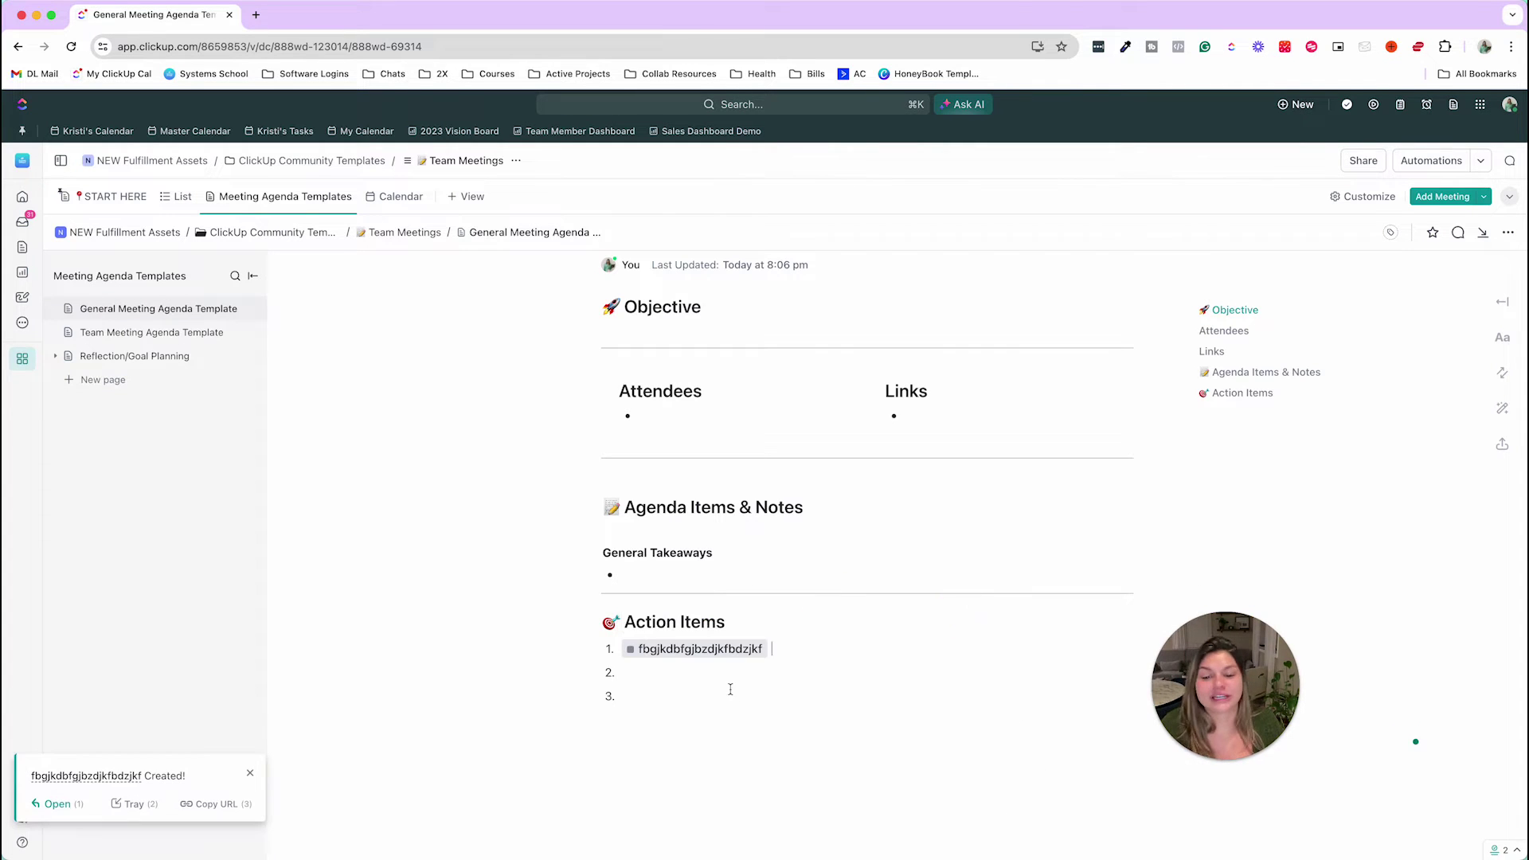
Mark the new task complete, then delete it
{"action": "mouse_move", "coordinate": [703, 658]}
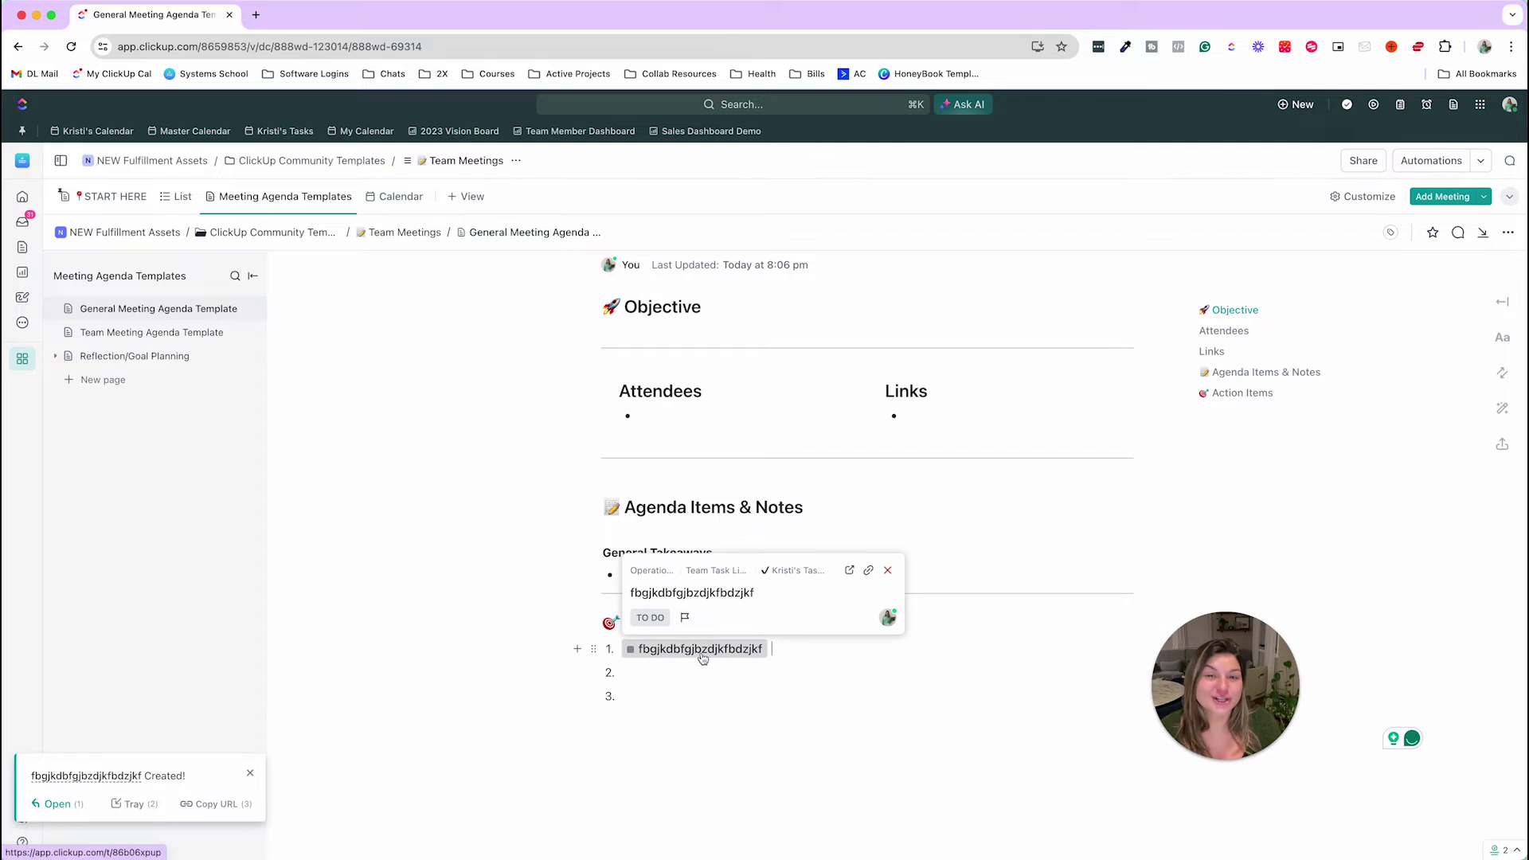
{"action": "left_click", "coordinate": [702, 655]}
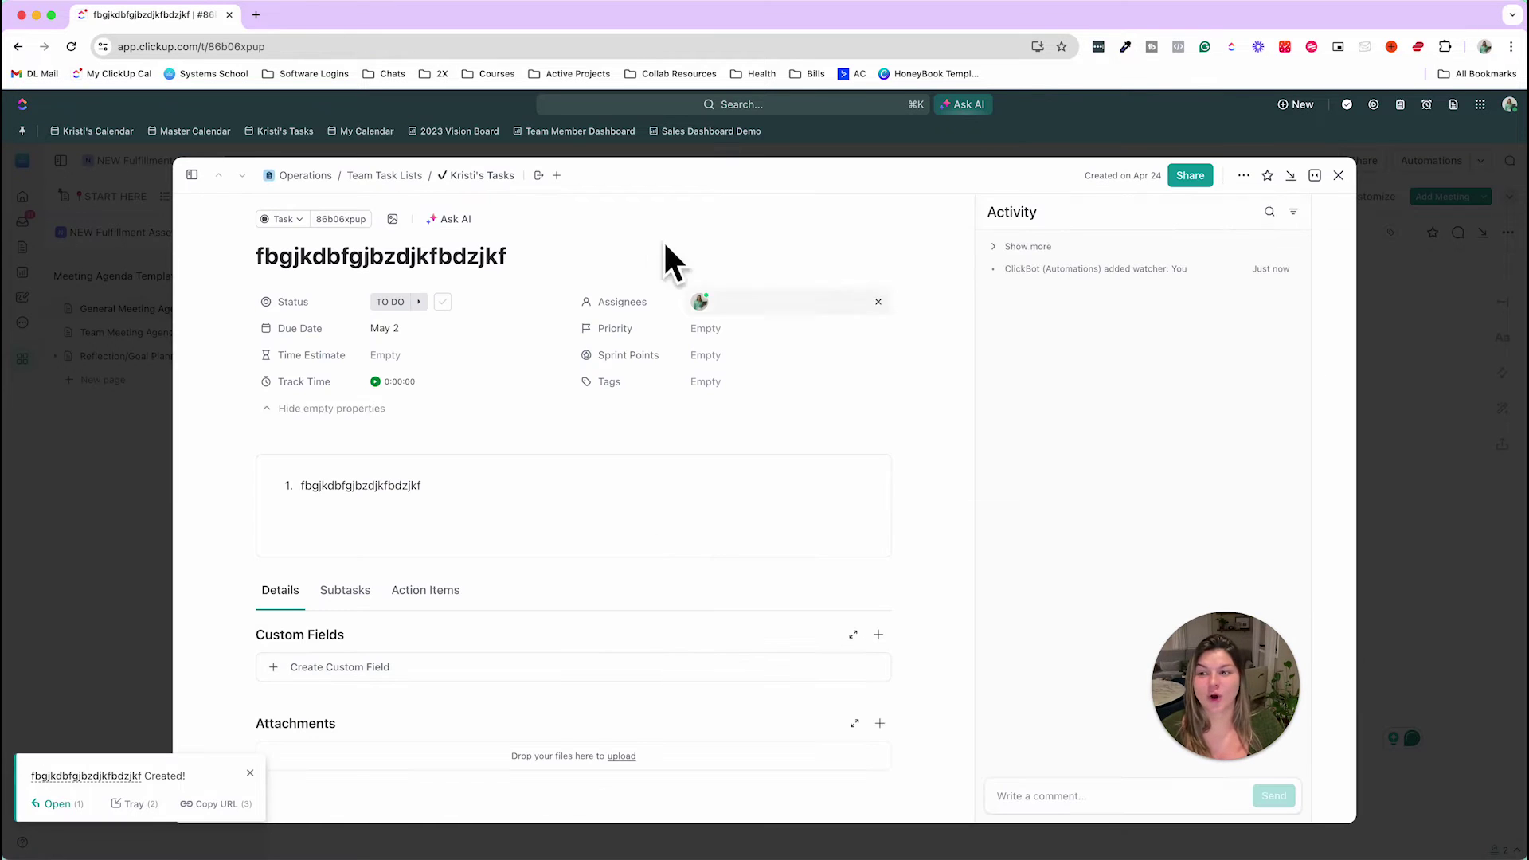
{"action": "left_click", "coordinate": [1440, 310]}
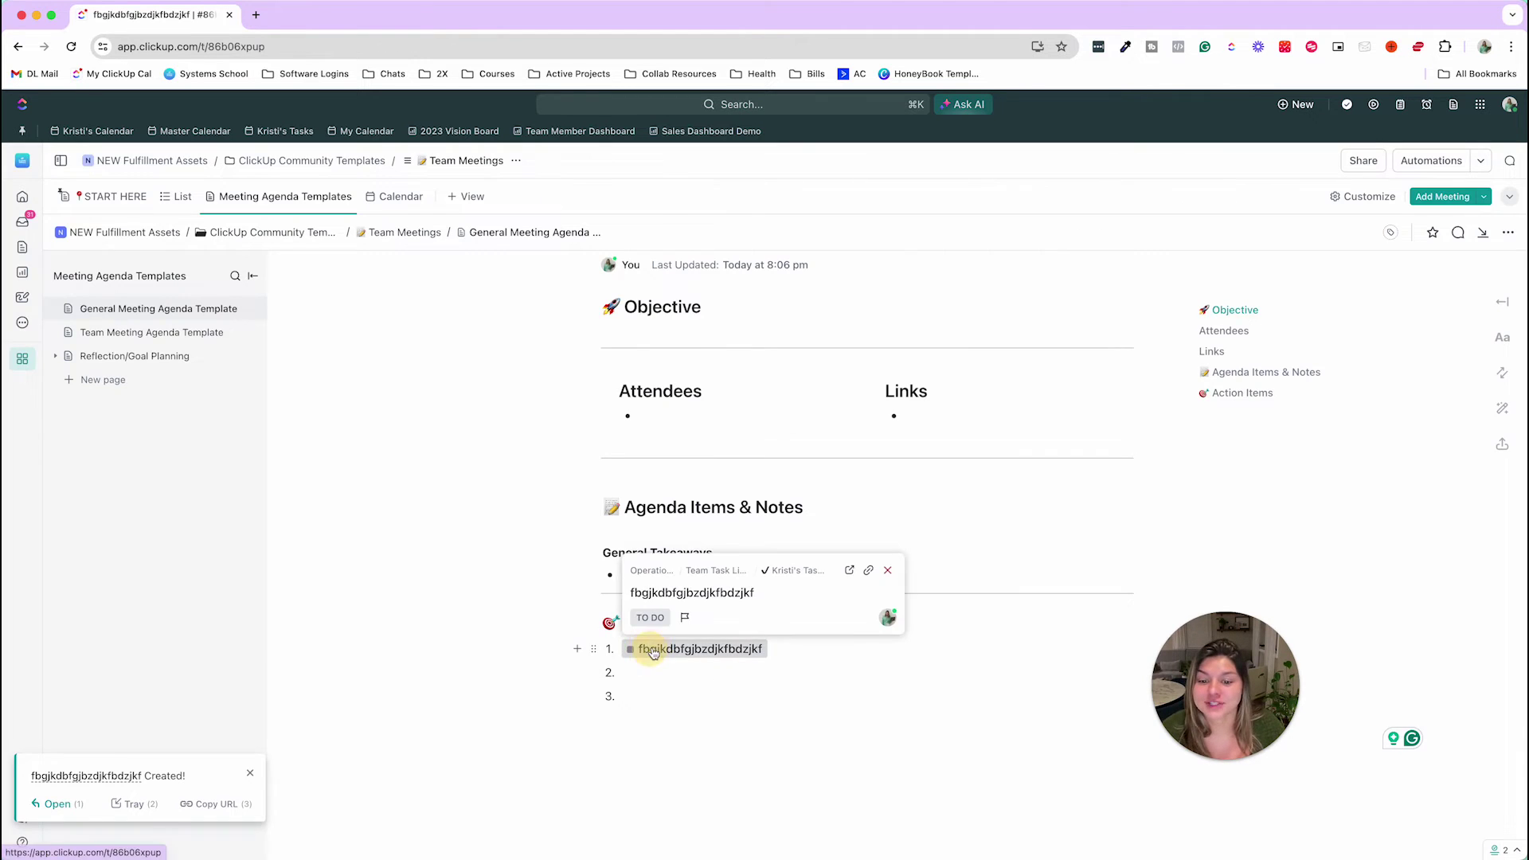
{"action": "left_click", "coordinate": [650, 651]}
{"action": "left_click", "coordinate": [439, 302]}
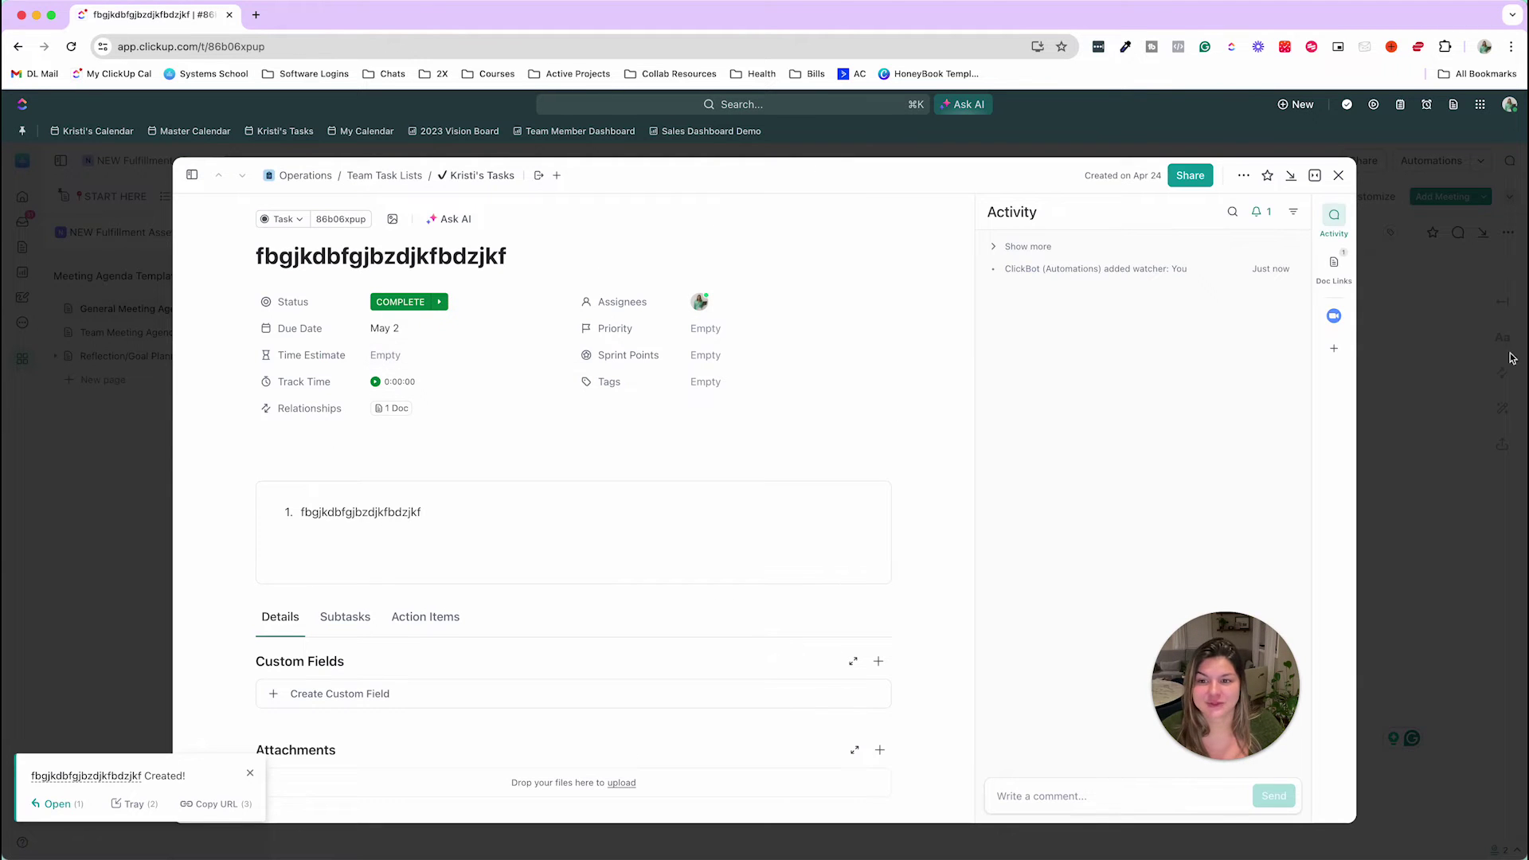
{"action": "left_click", "coordinate": [1400, 341]}
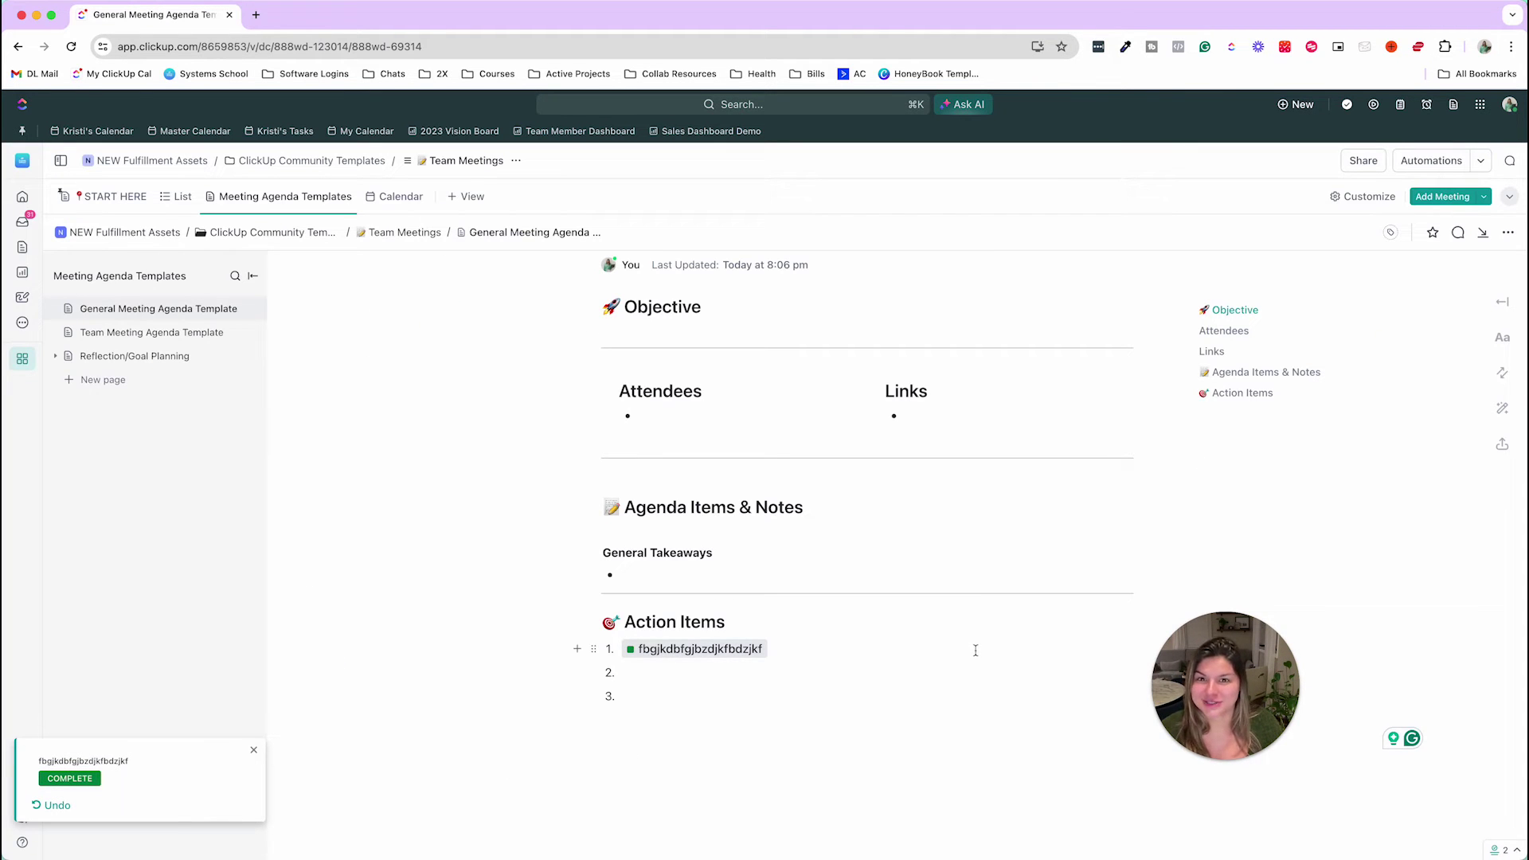
{"action": "left_click", "coordinate": [721, 649]}
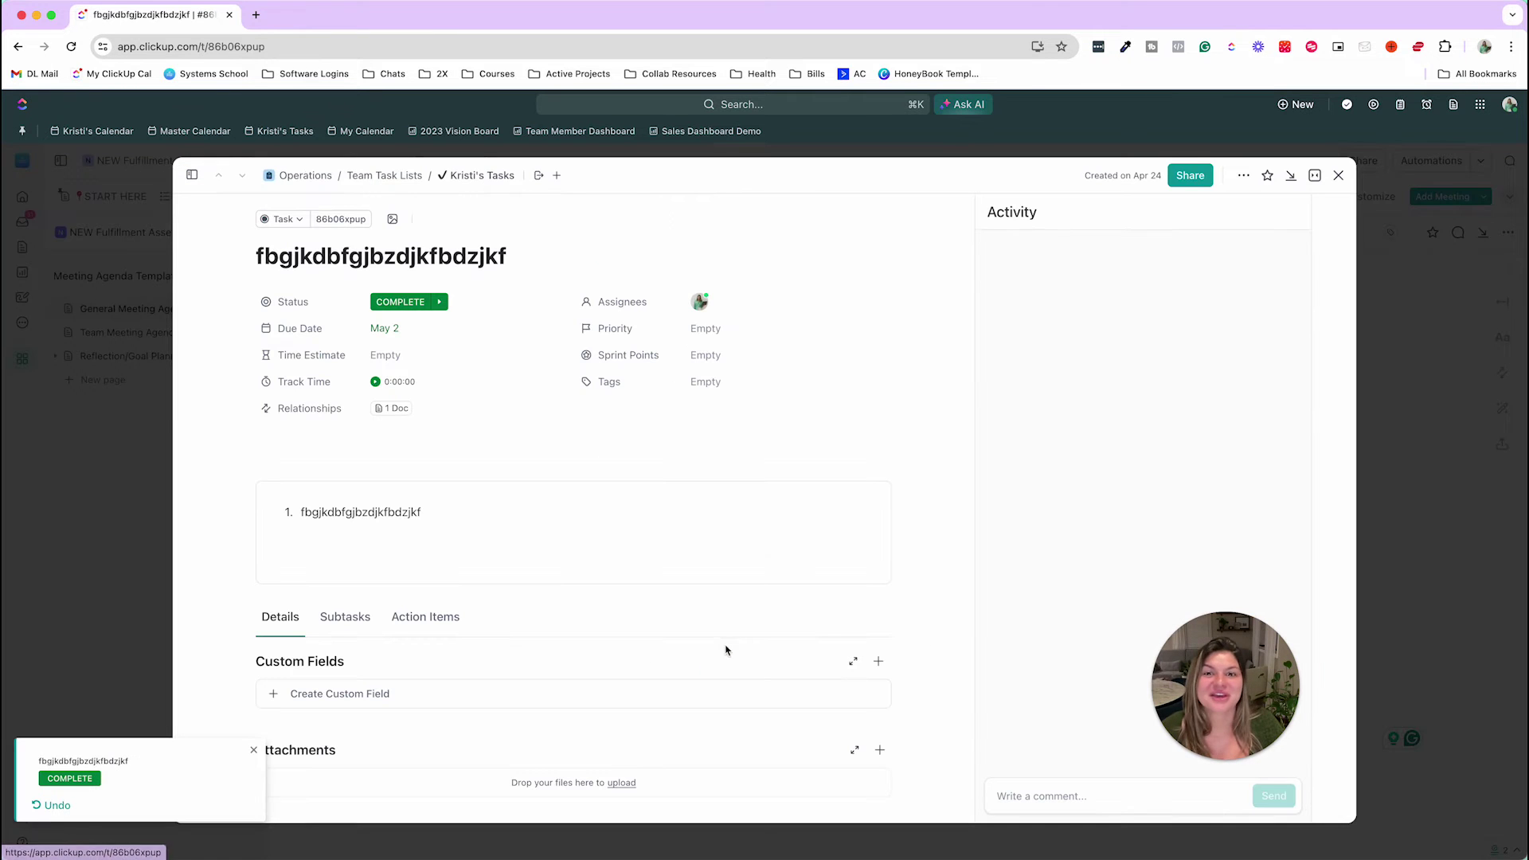
{"action": "left_click", "coordinate": [1246, 176]}
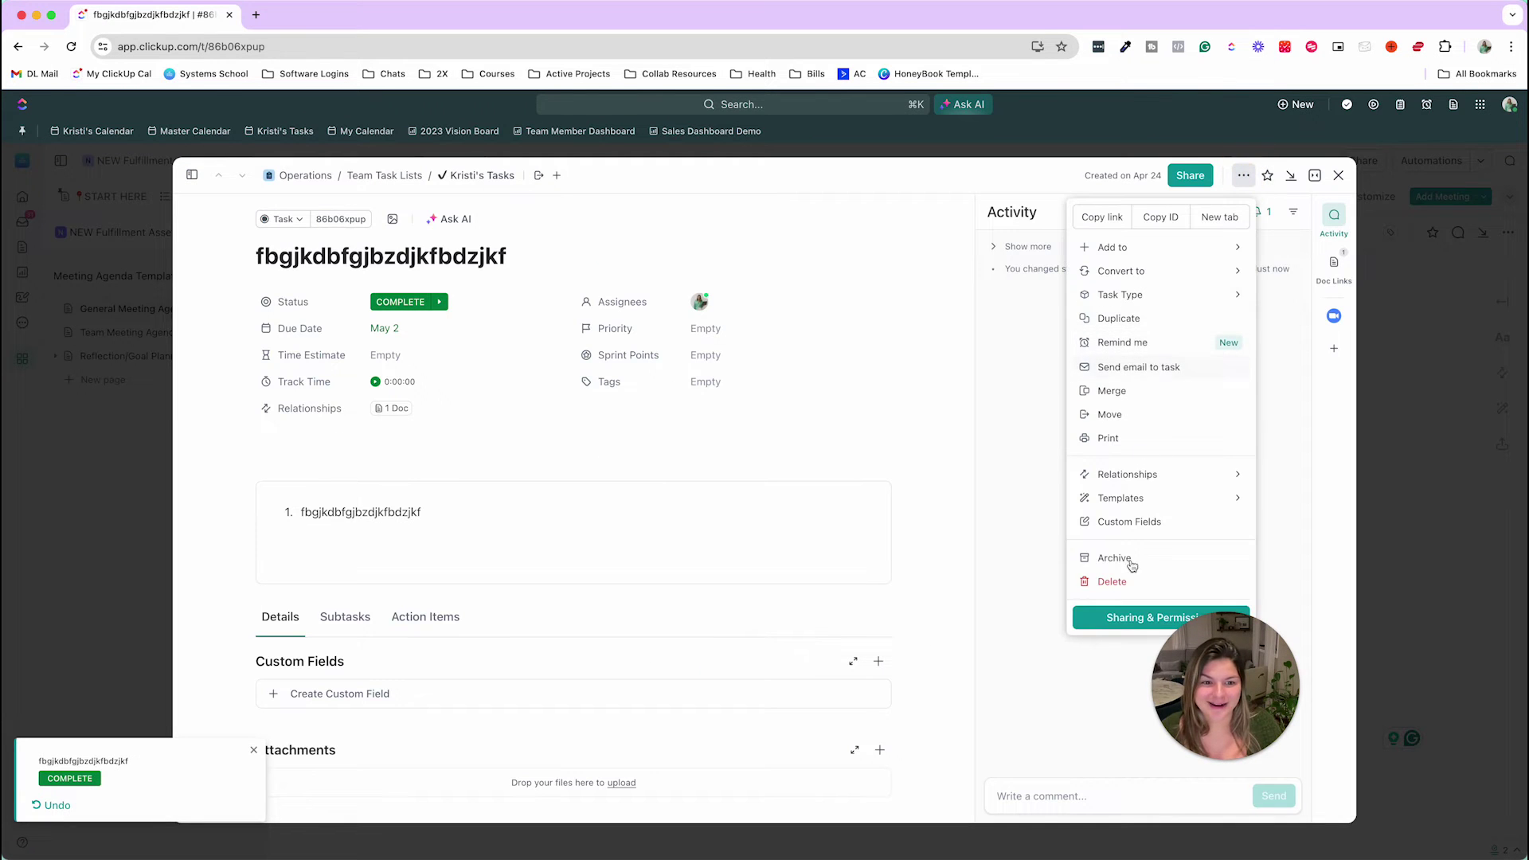
{"action": "left_click", "coordinate": [1449, 461]}
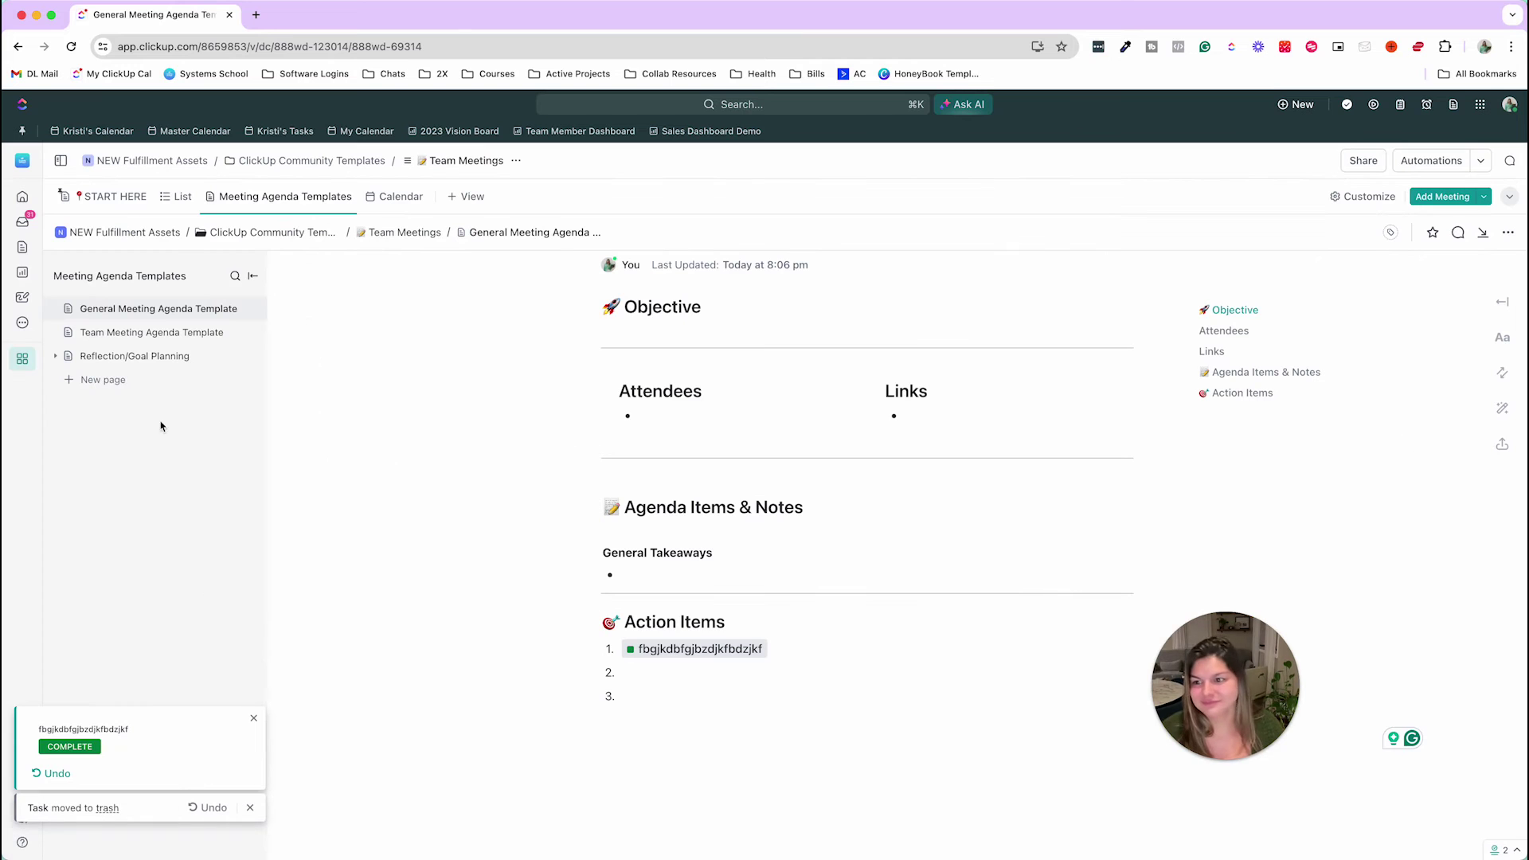
Open the Team Meeting Agenda Template doc and place the caret below Team Updates
{"action": "left_click", "coordinate": [160, 332]}
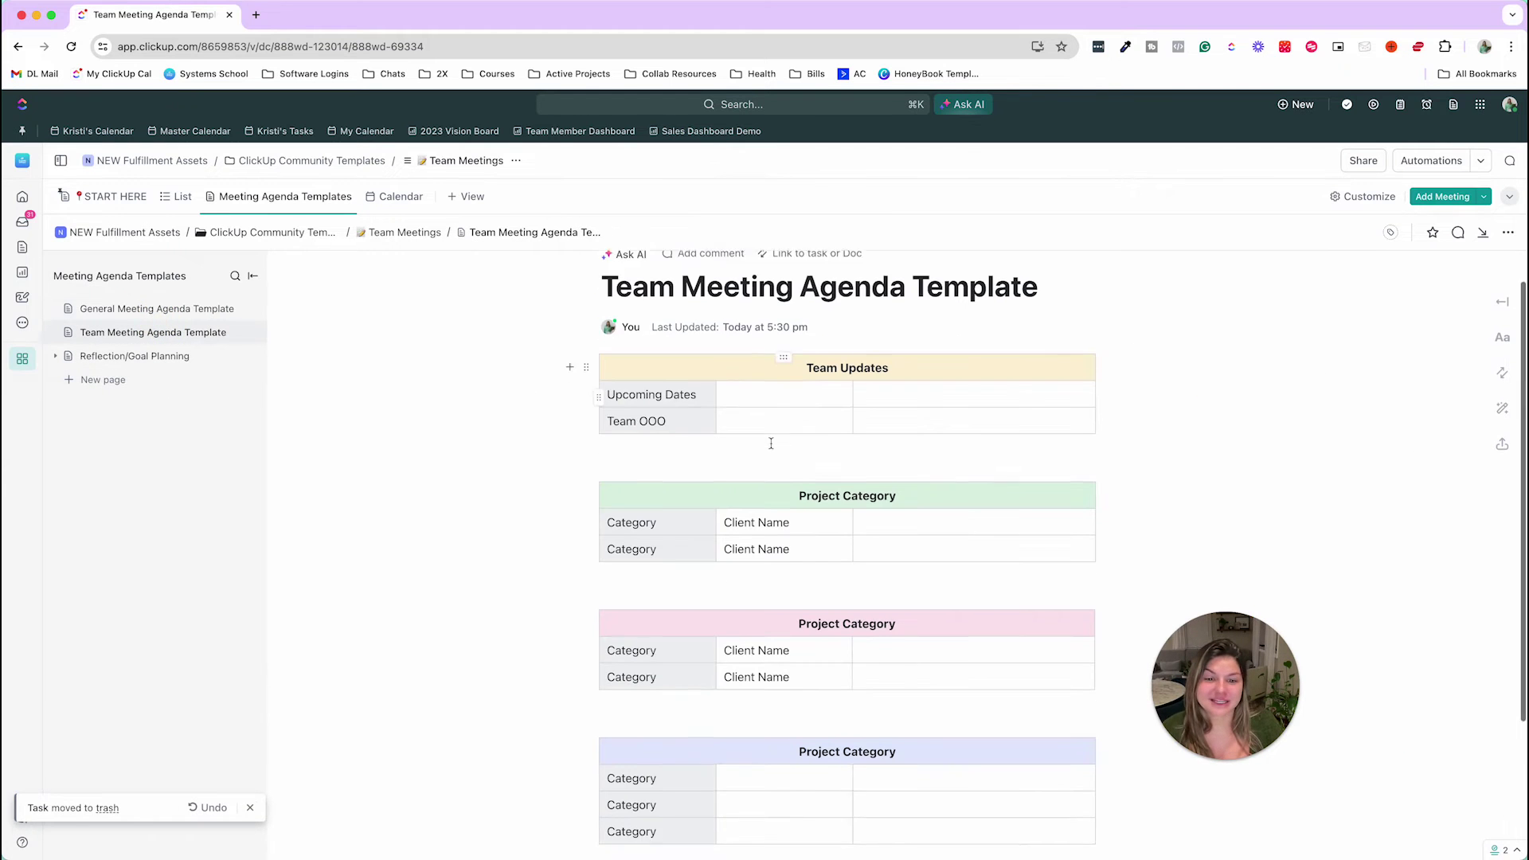
{"action": "scroll", "coordinate": [771, 444], "scroll_direction": "down", "scroll_amount": 1}
{"action": "left_click", "coordinate": [831, 414]}
{"action": "scroll", "coordinate": [831, 413], "scroll_direction": "down", "scroll_amount": 3}
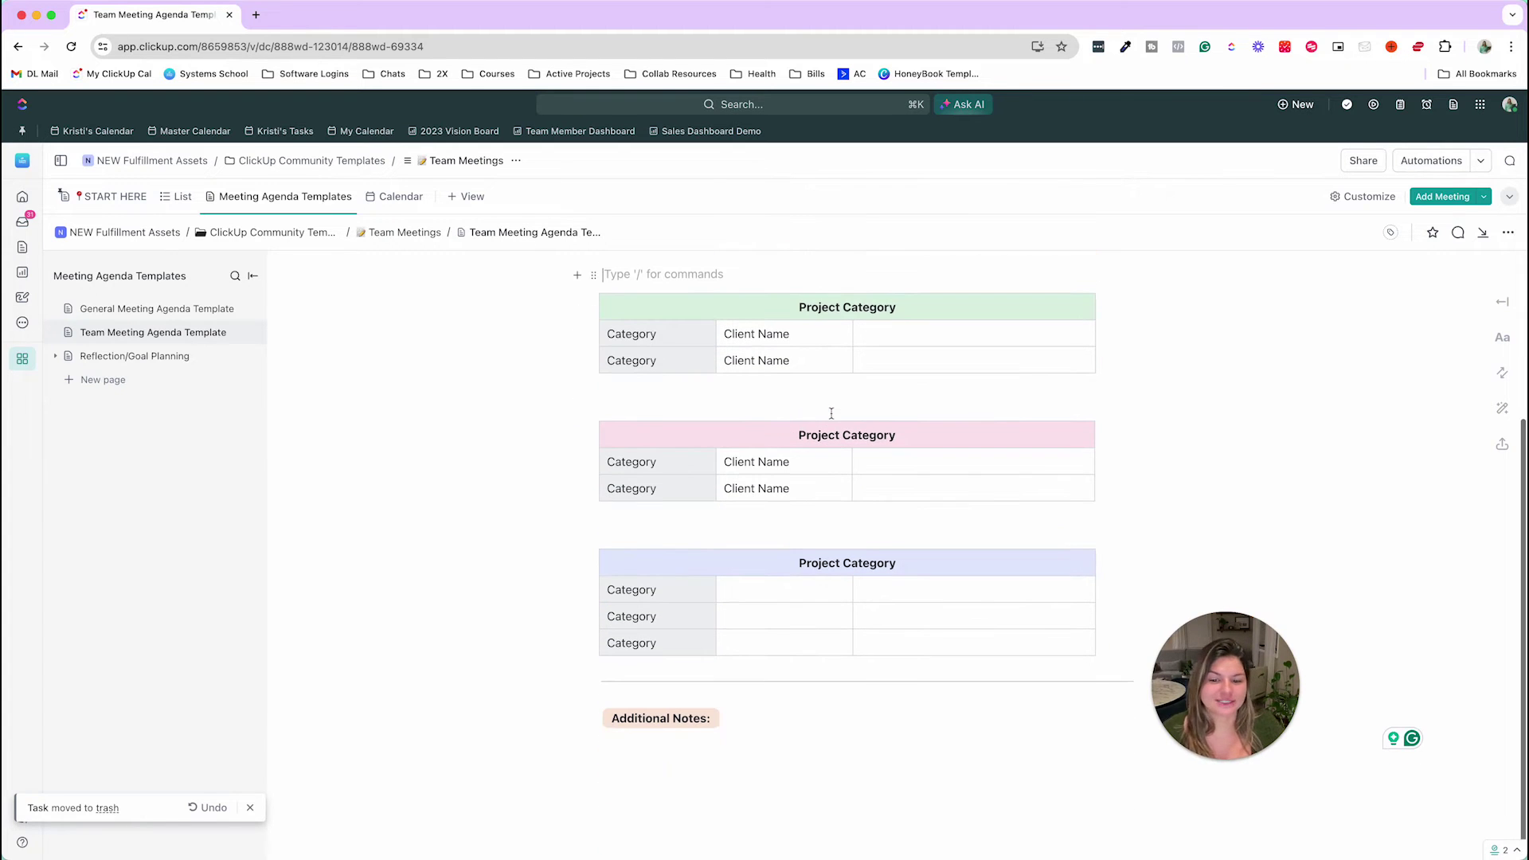
Open Yearly Reflection under Reflection/Goal Planning, collapse the section, and return to the List view
{"action": "left_click", "coordinate": [55, 356]}
{"action": "left_click", "coordinate": [150, 384]}
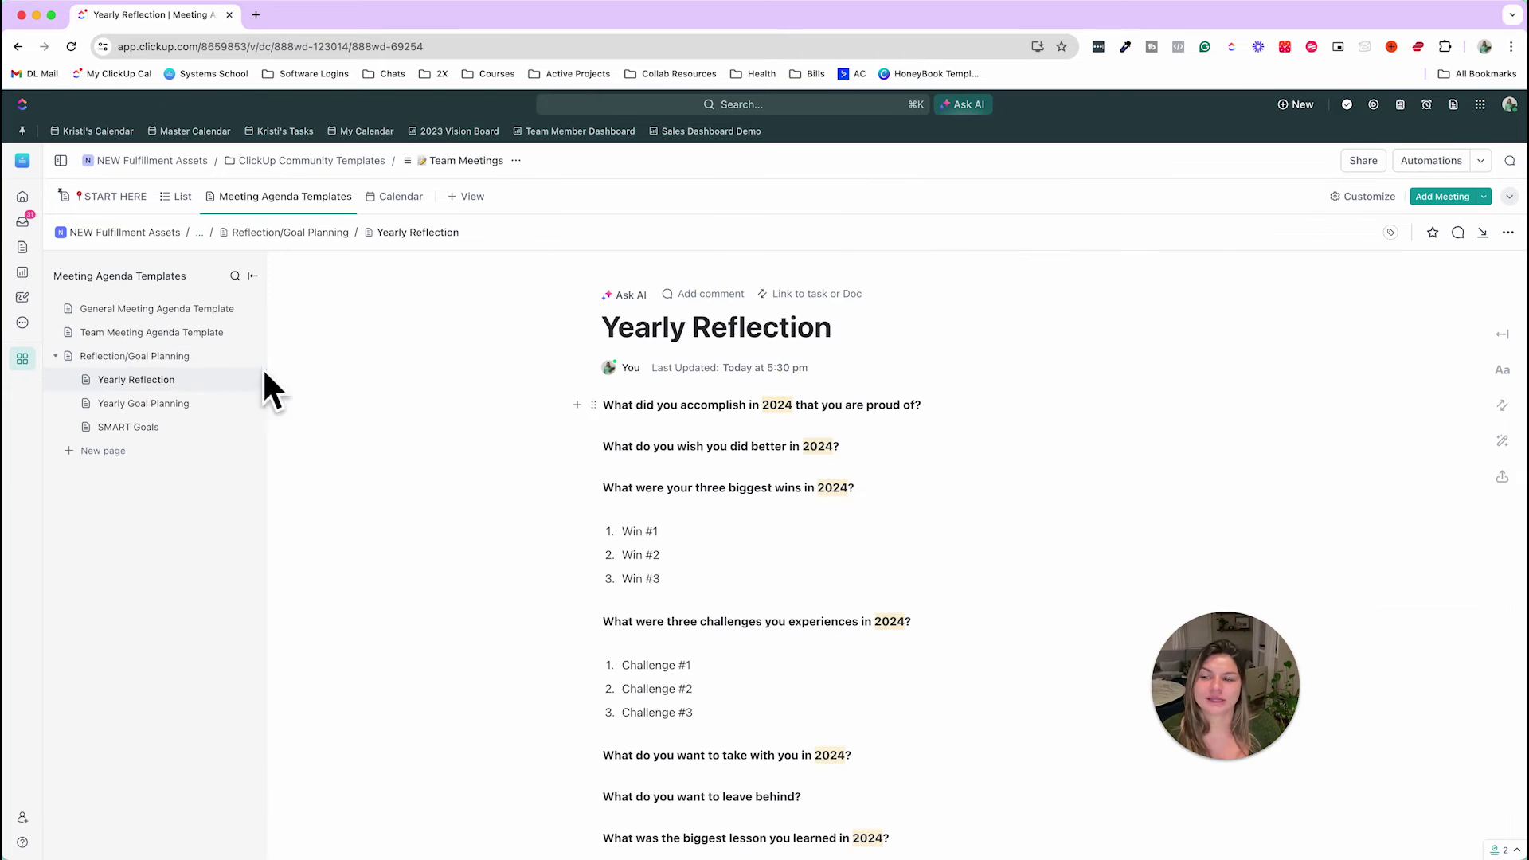
{"action": "left_click", "coordinate": [56, 360]}
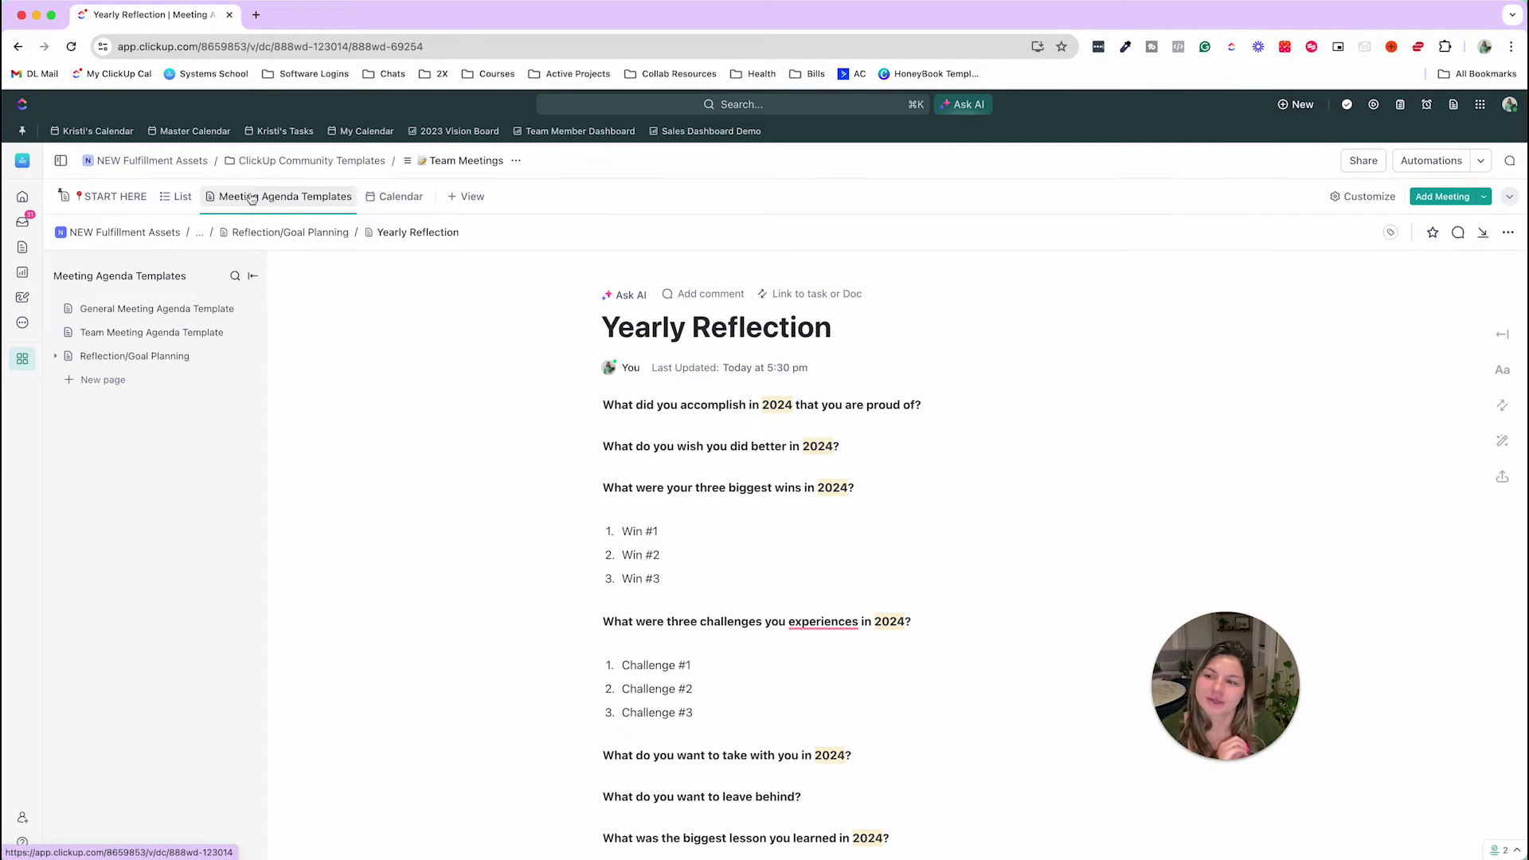
{"action": "left_click", "coordinate": [168, 196]}
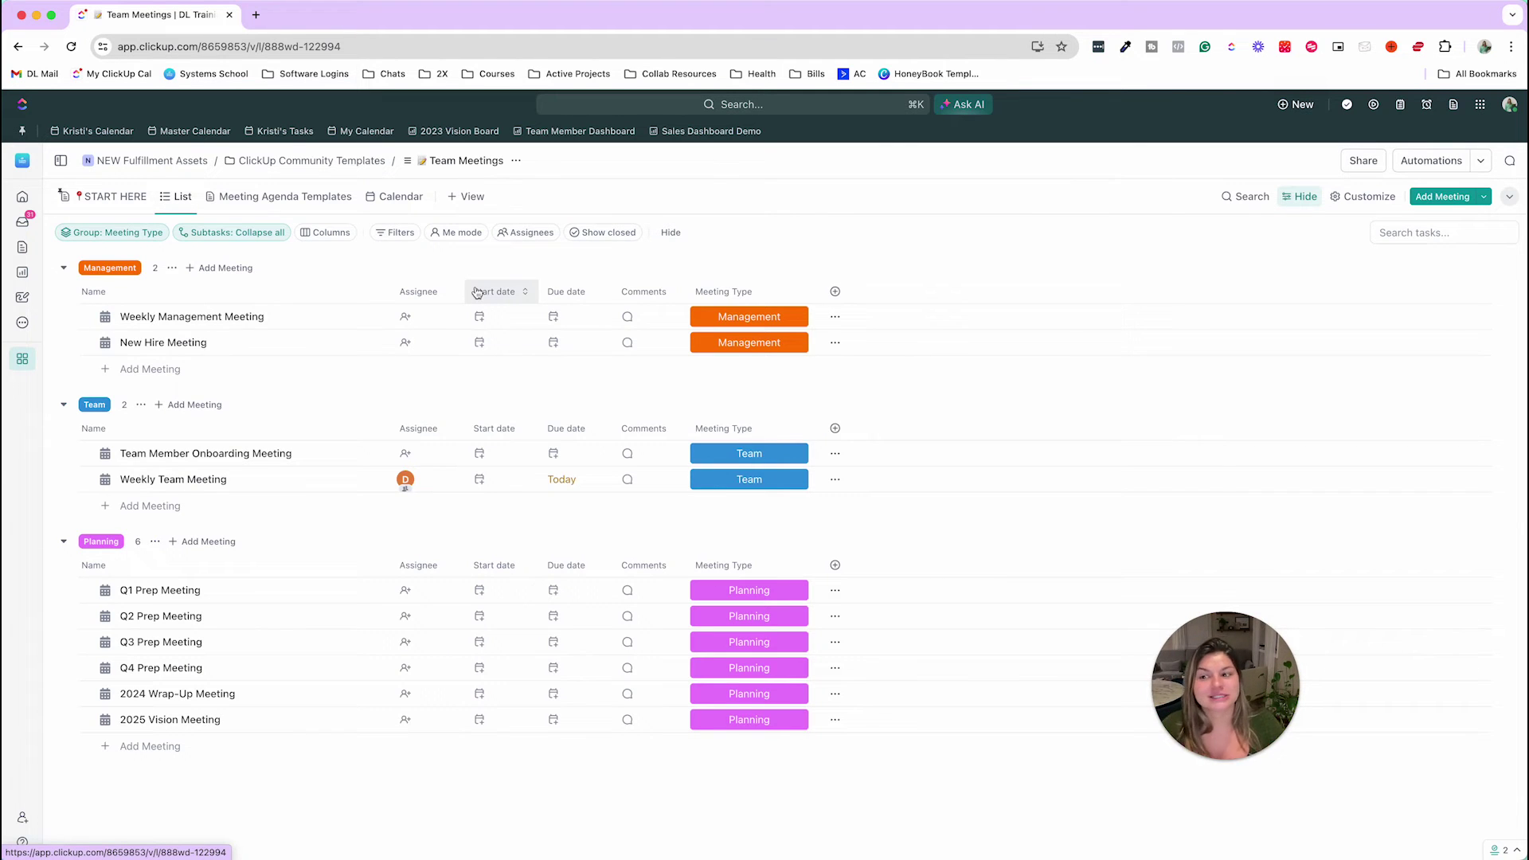
Open the Weekly Team Meeting task and glance at its attachment options
{"action": "left_click", "coordinate": [143, 481]}
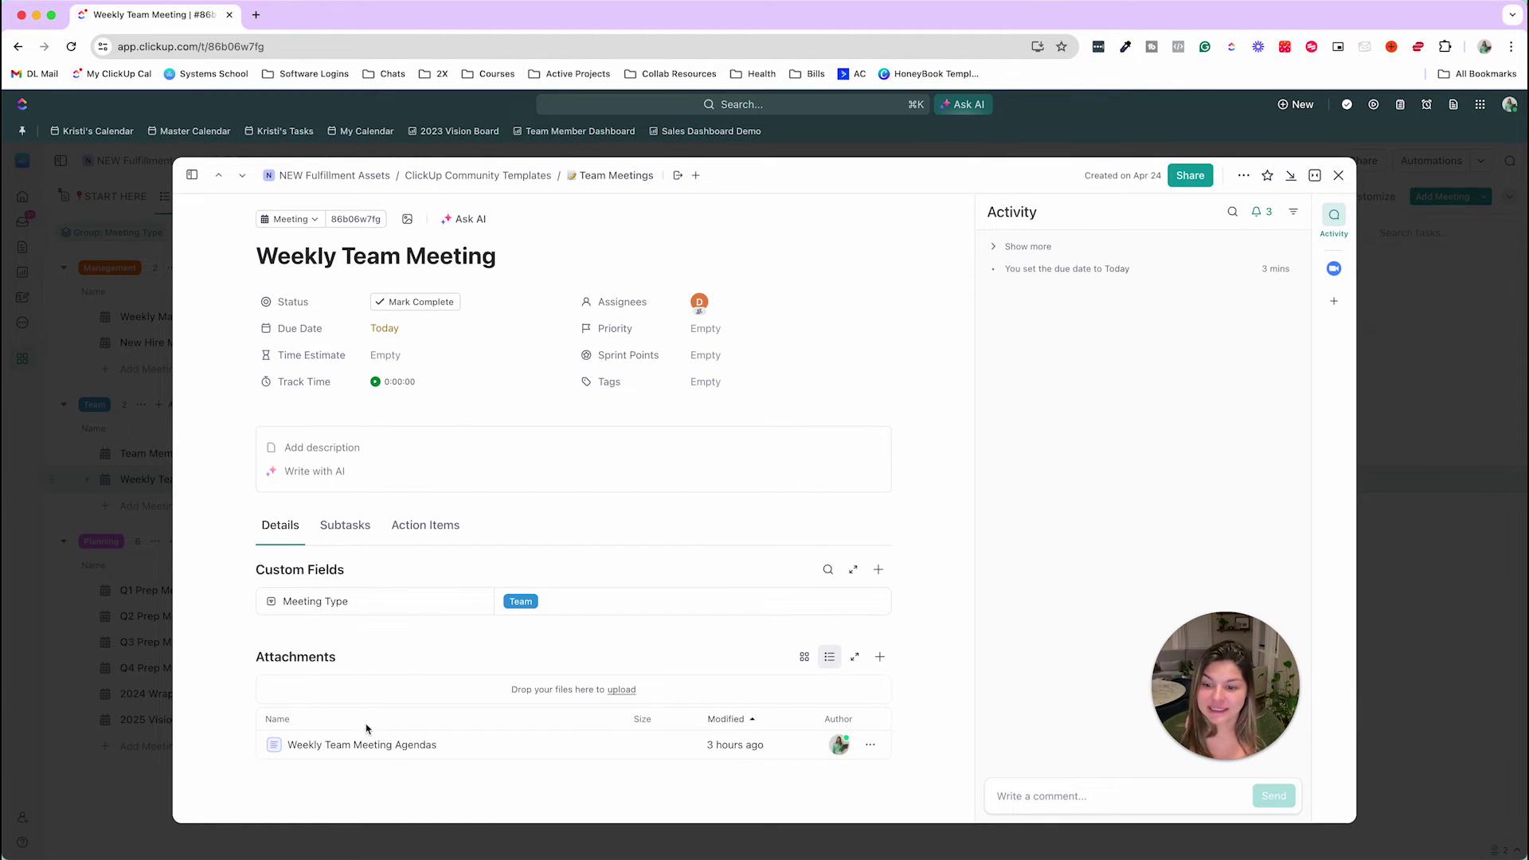
{"action": "left_click", "coordinate": [879, 656]}
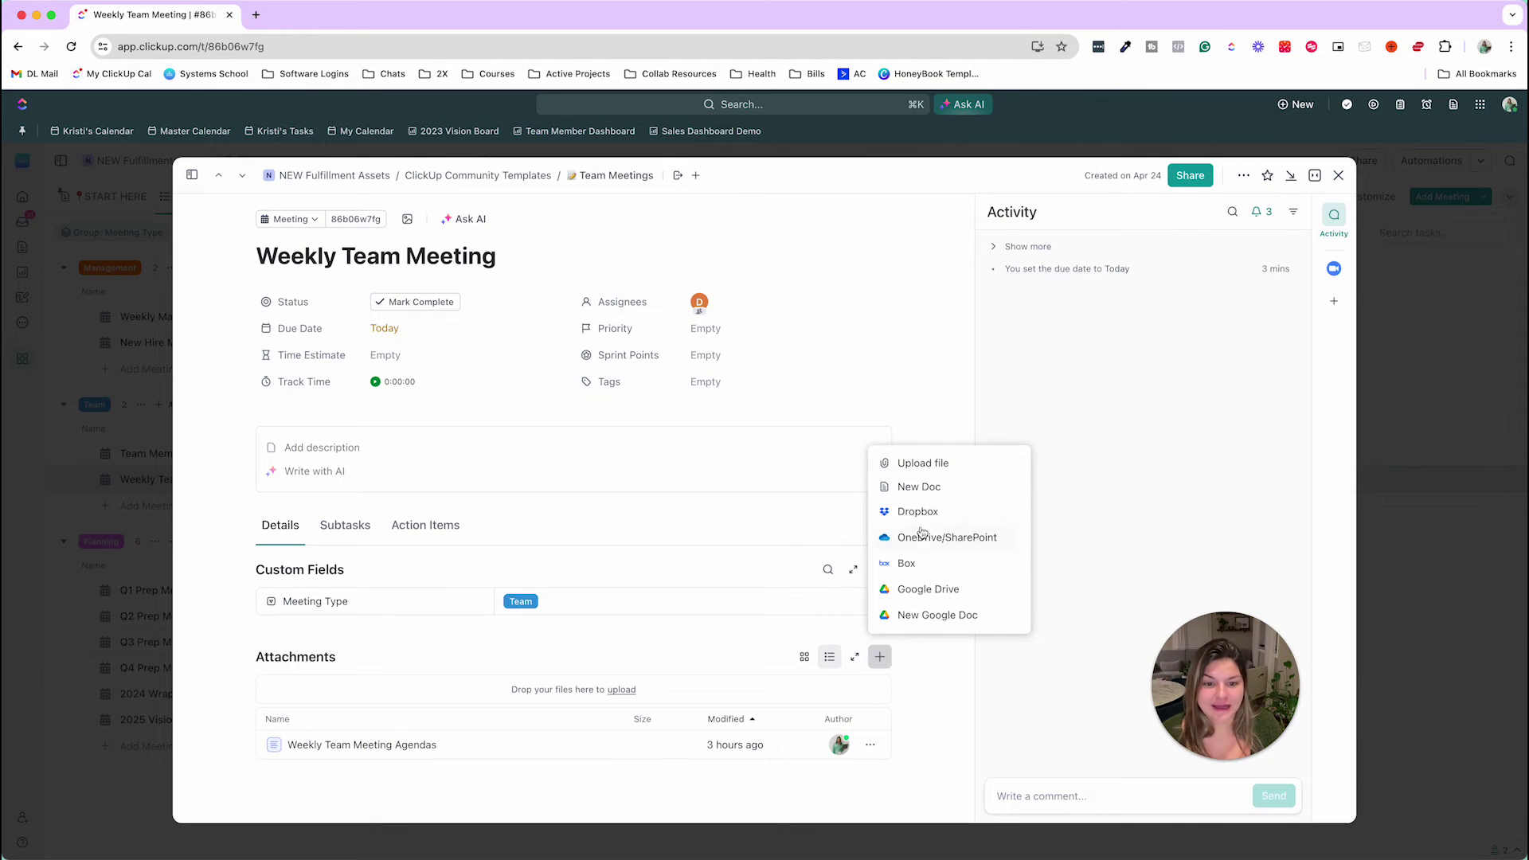
{"action": "left_click", "coordinate": [618, 645]}
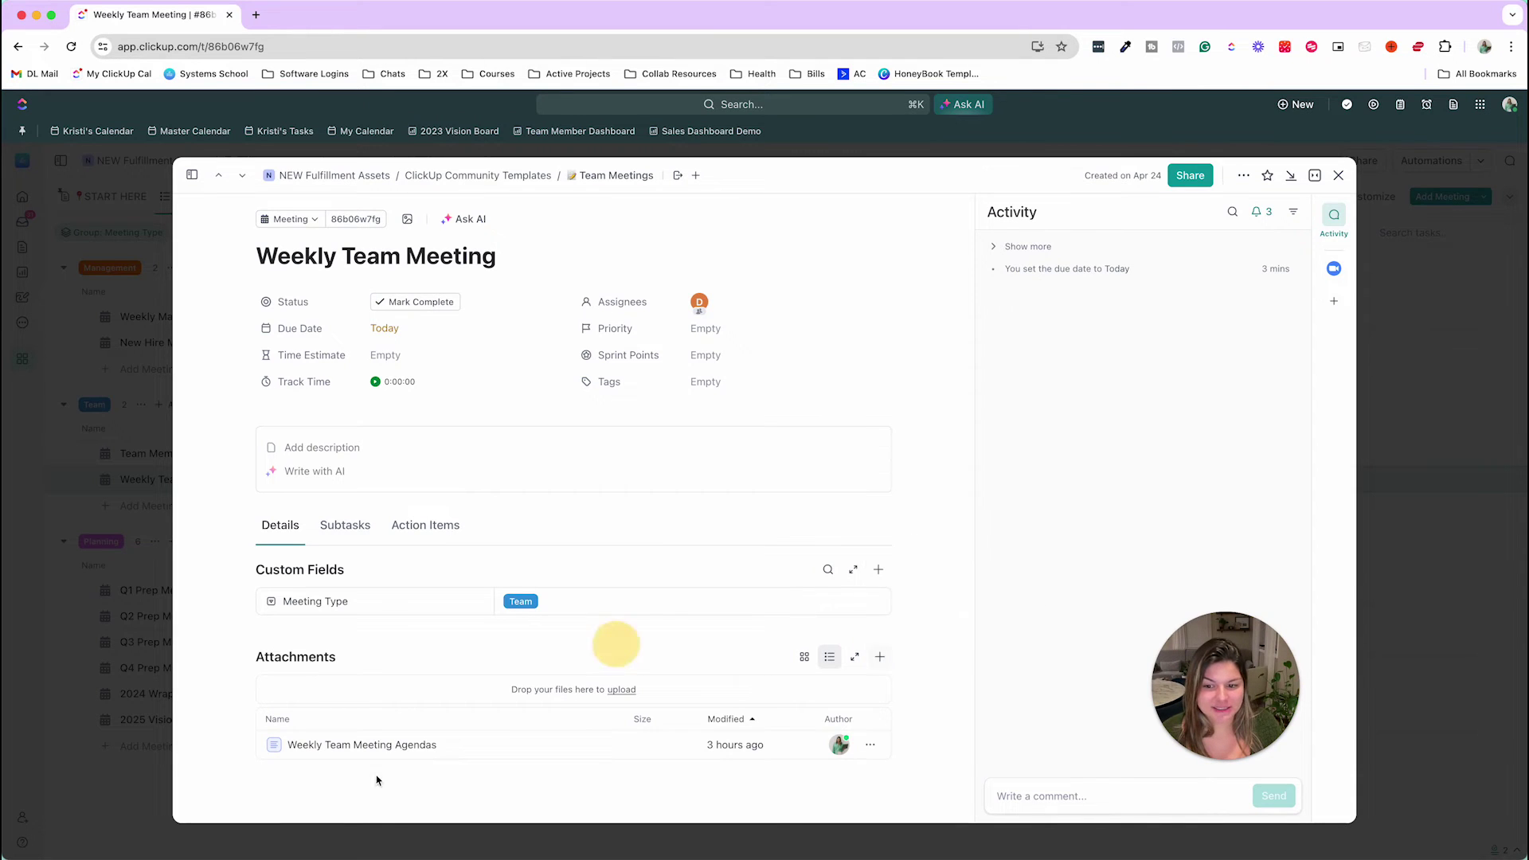
Browse the attached agendas doc down to the 1/1/2024 page, then close it
{"action": "left_click", "coordinate": [331, 746]}
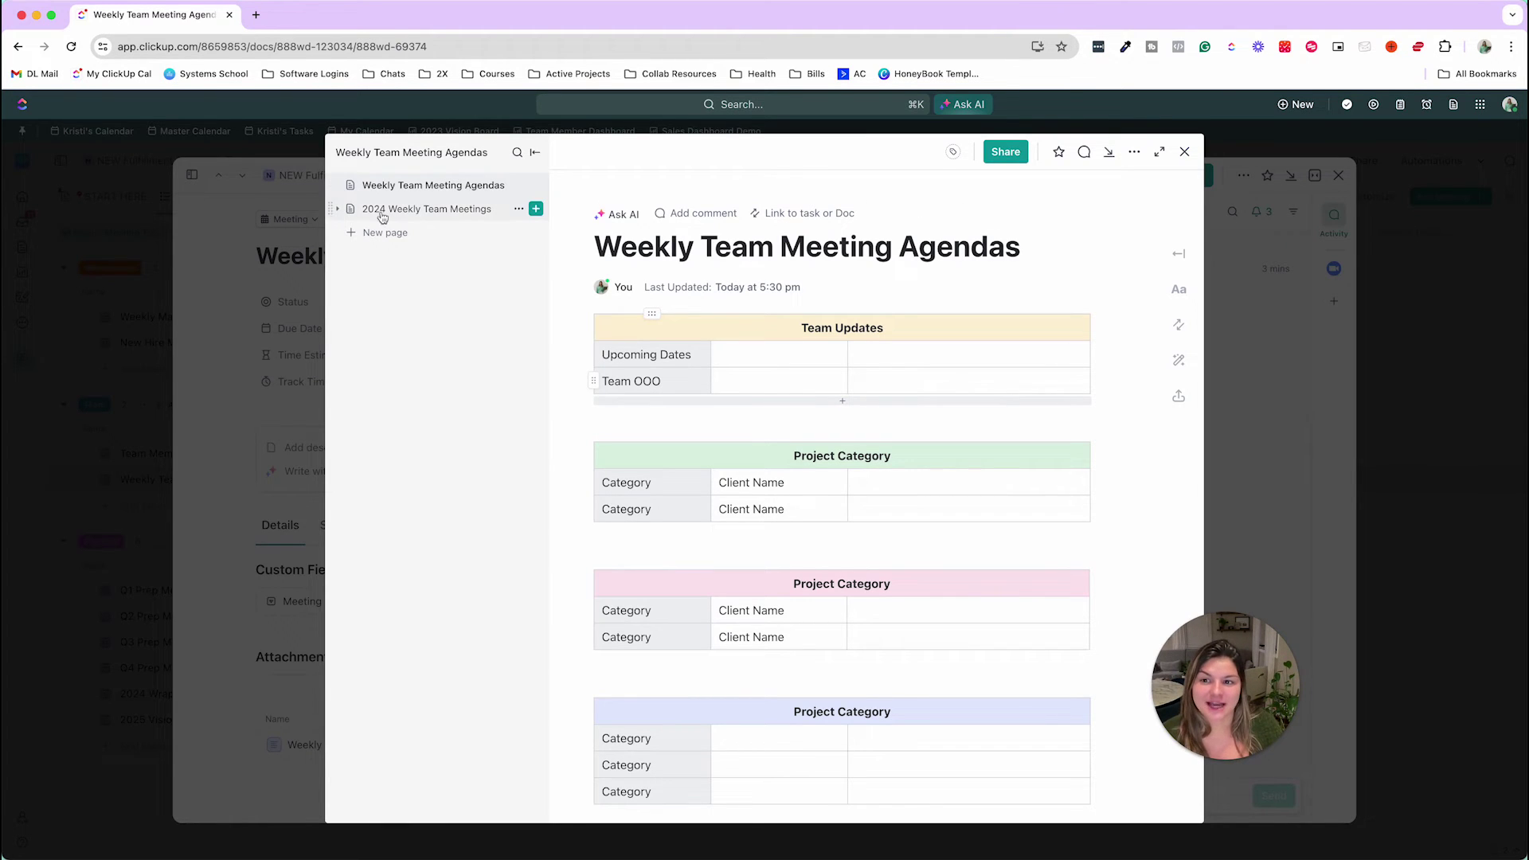
{"action": "left_click", "coordinate": [338, 209]}
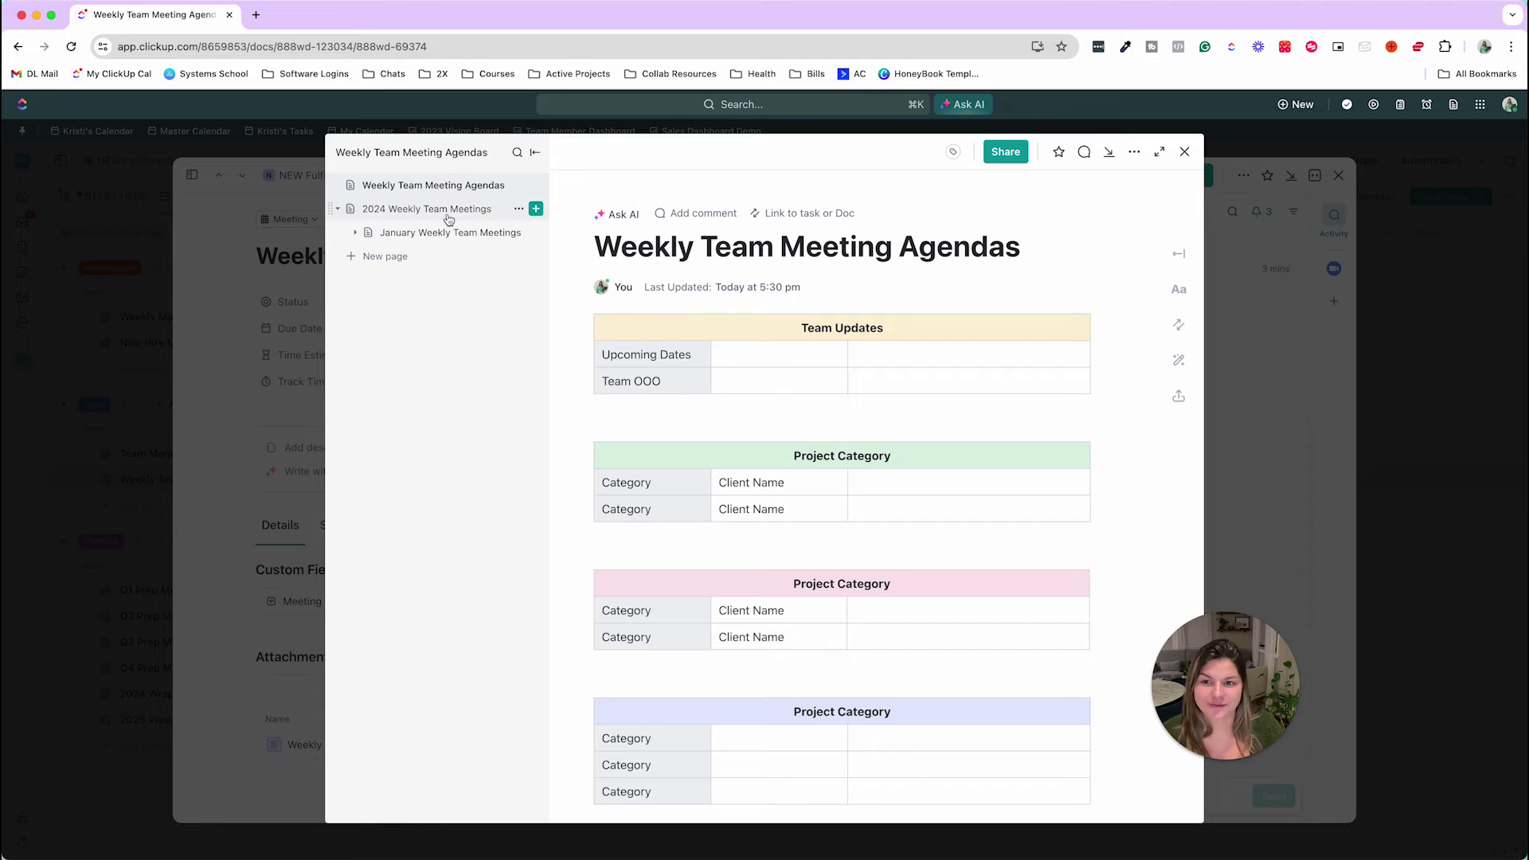
{"action": "left_click", "coordinate": [354, 233]}
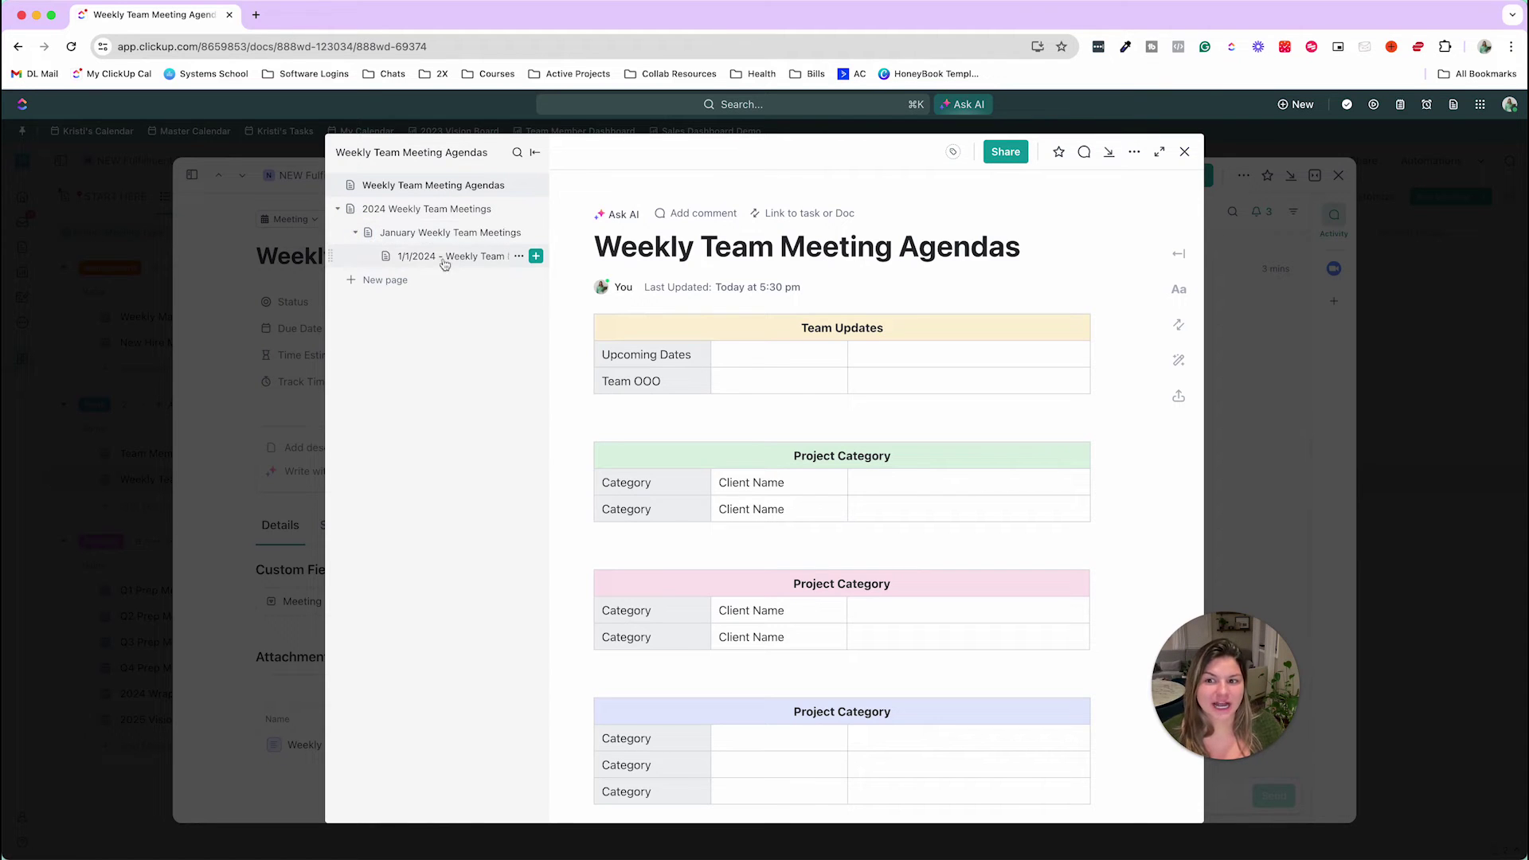
{"action": "left_click", "coordinate": [423, 257]}
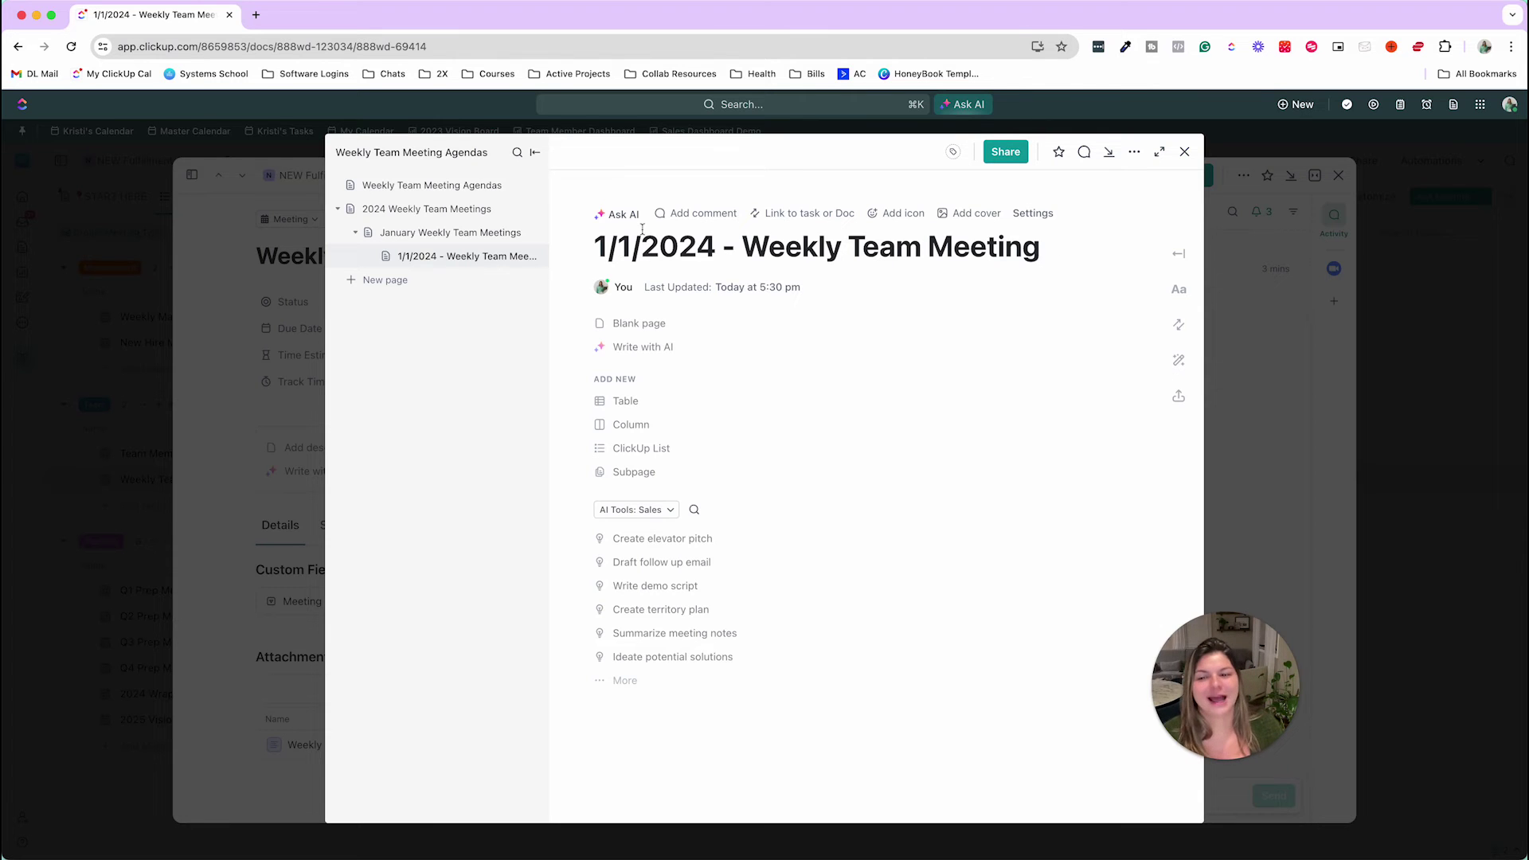
{"action": "left_click", "coordinate": [355, 233]}
{"action": "left_click", "coordinate": [338, 209]}
{"action": "left_click", "coordinate": [241, 368]}
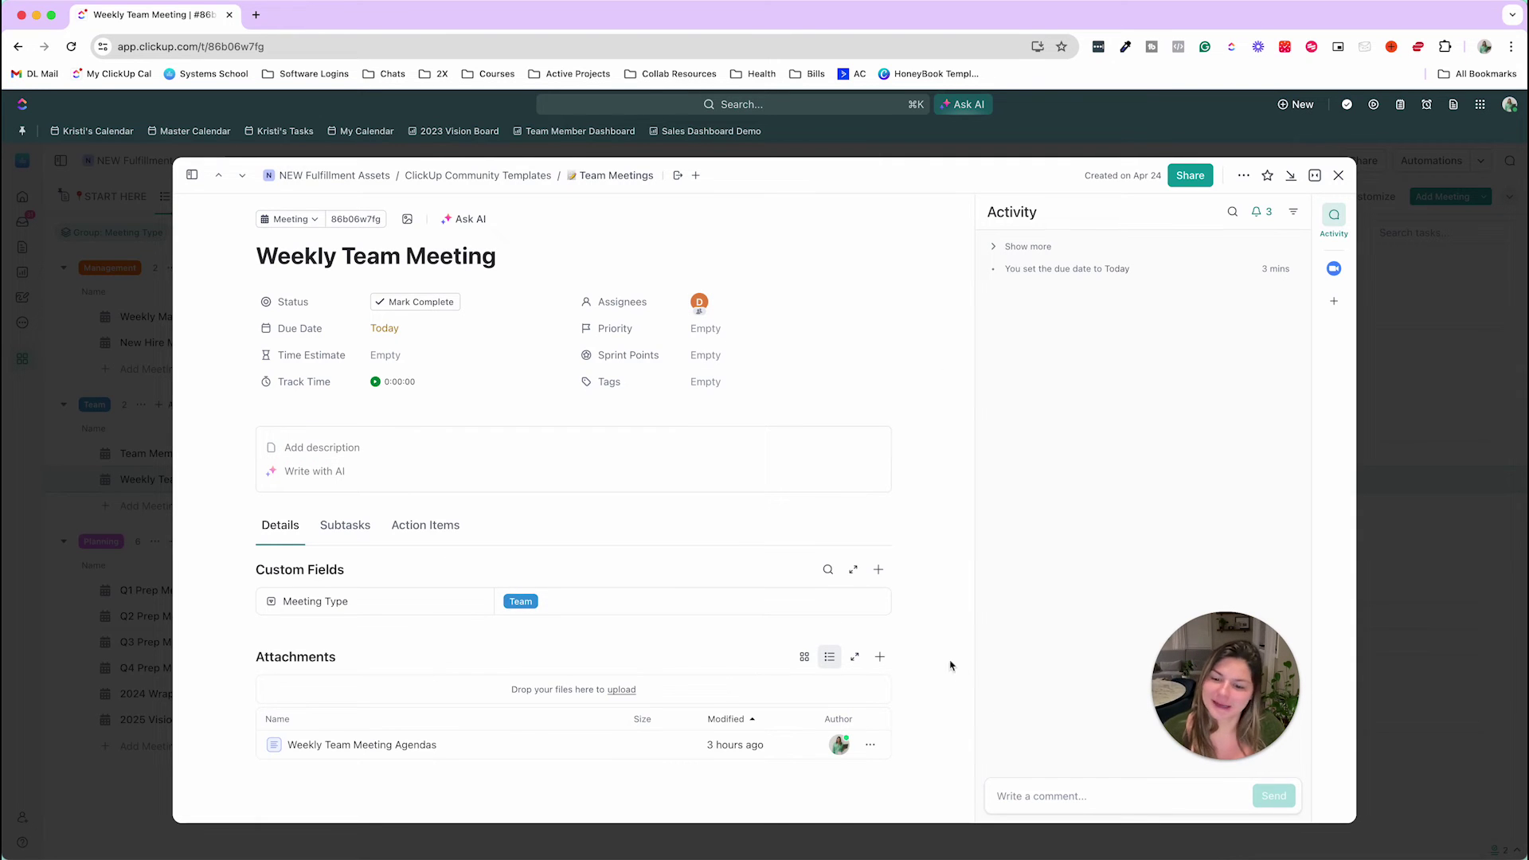
Reopen the agendas doc, view the 2024 page and the 1/1/2024 meeting page, then close it
{"action": "left_click", "coordinate": [331, 746]}
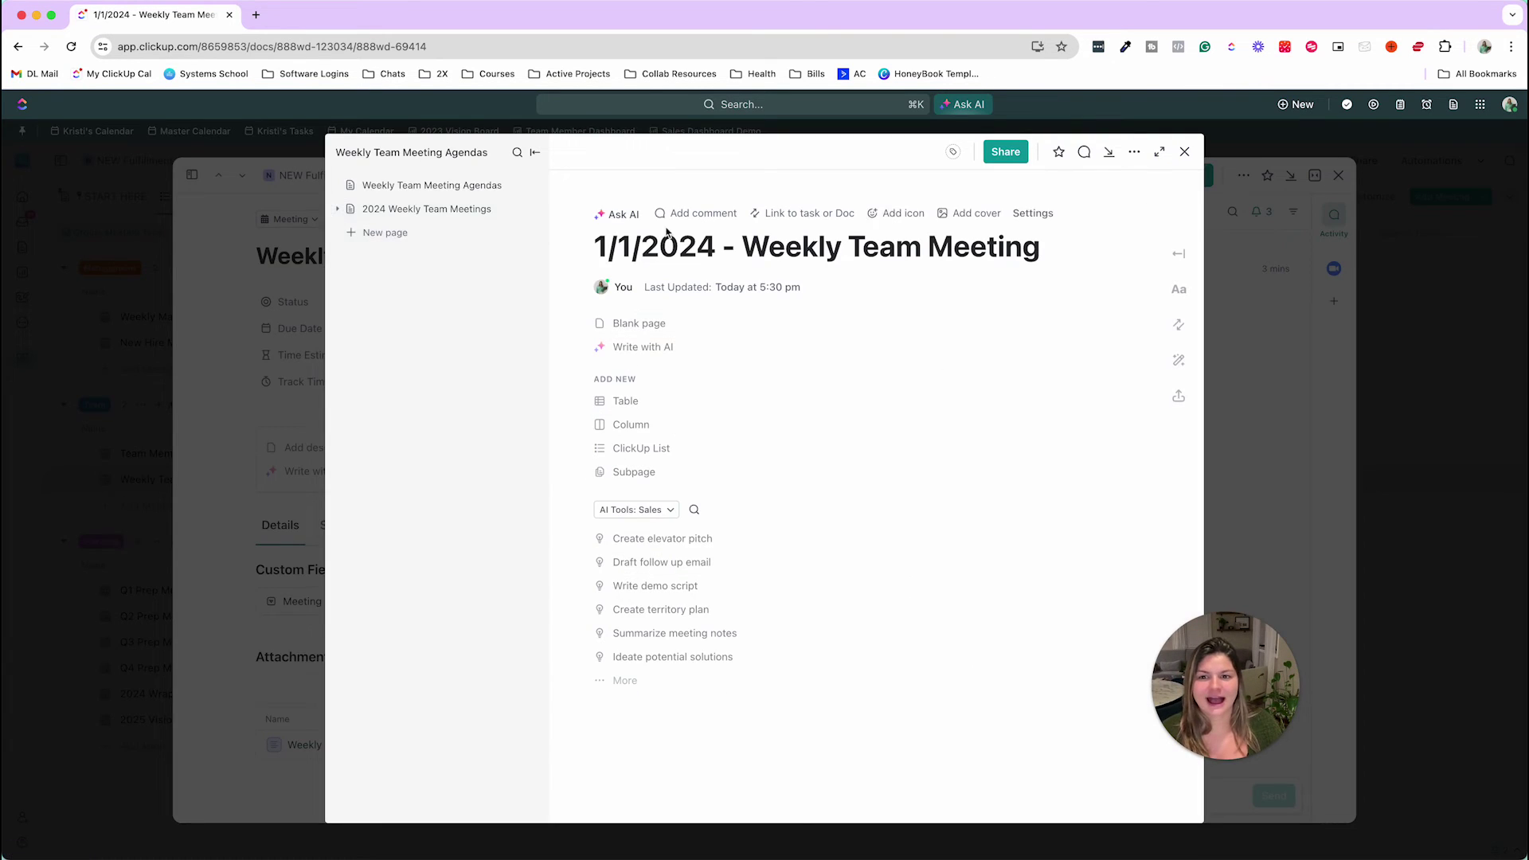
{"action": "left_click", "coordinate": [347, 208]}
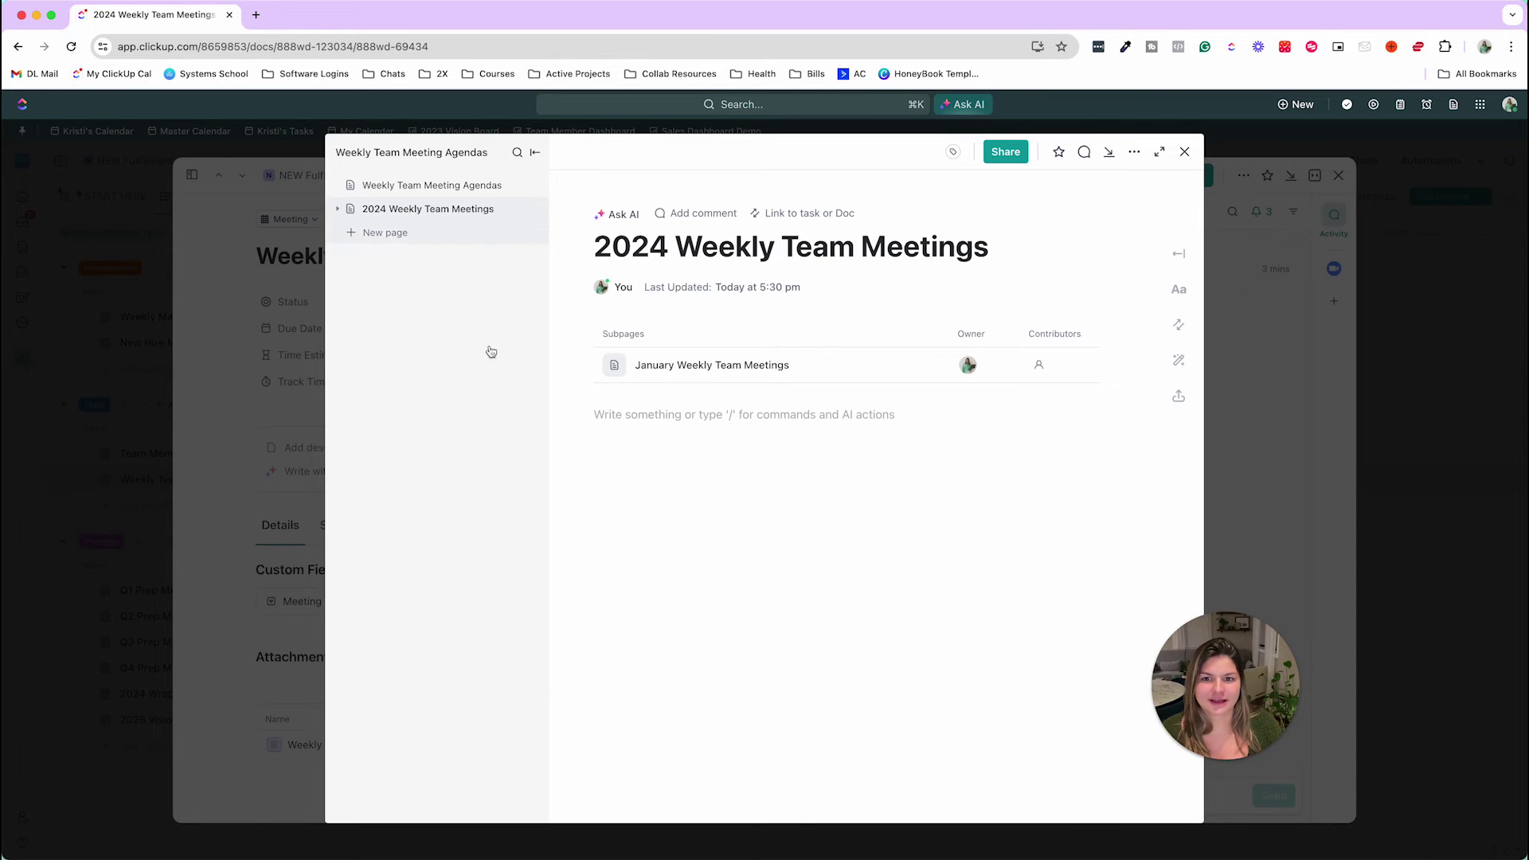
{"action": "left_click", "coordinate": [338, 209]}
{"action": "left_click", "coordinate": [452, 232]}
{"action": "left_click", "coordinate": [457, 259]}
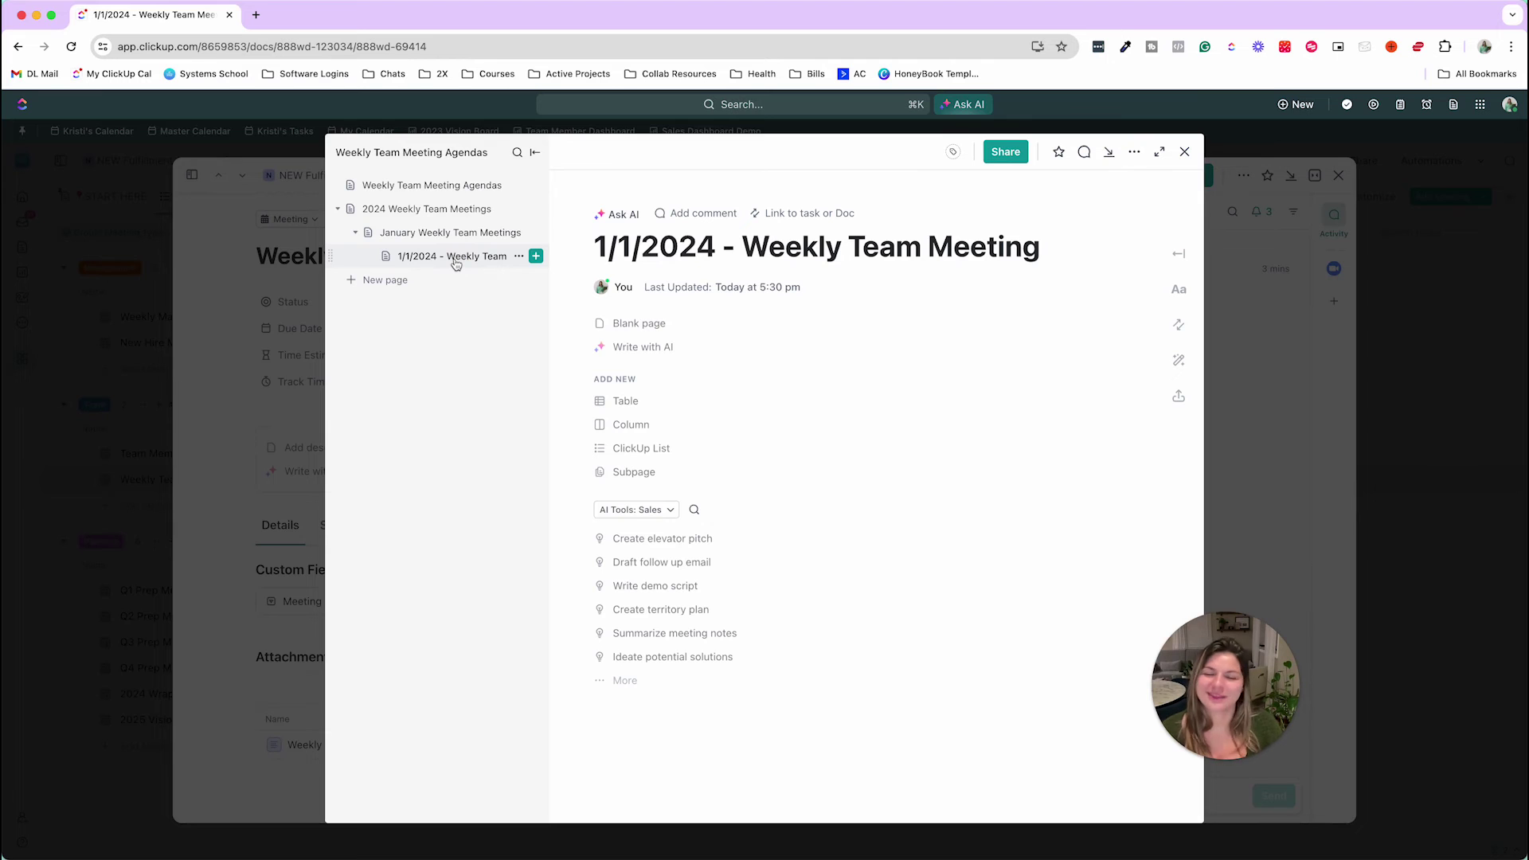
{"action": "left_click", "coordinate": [255, 404]}
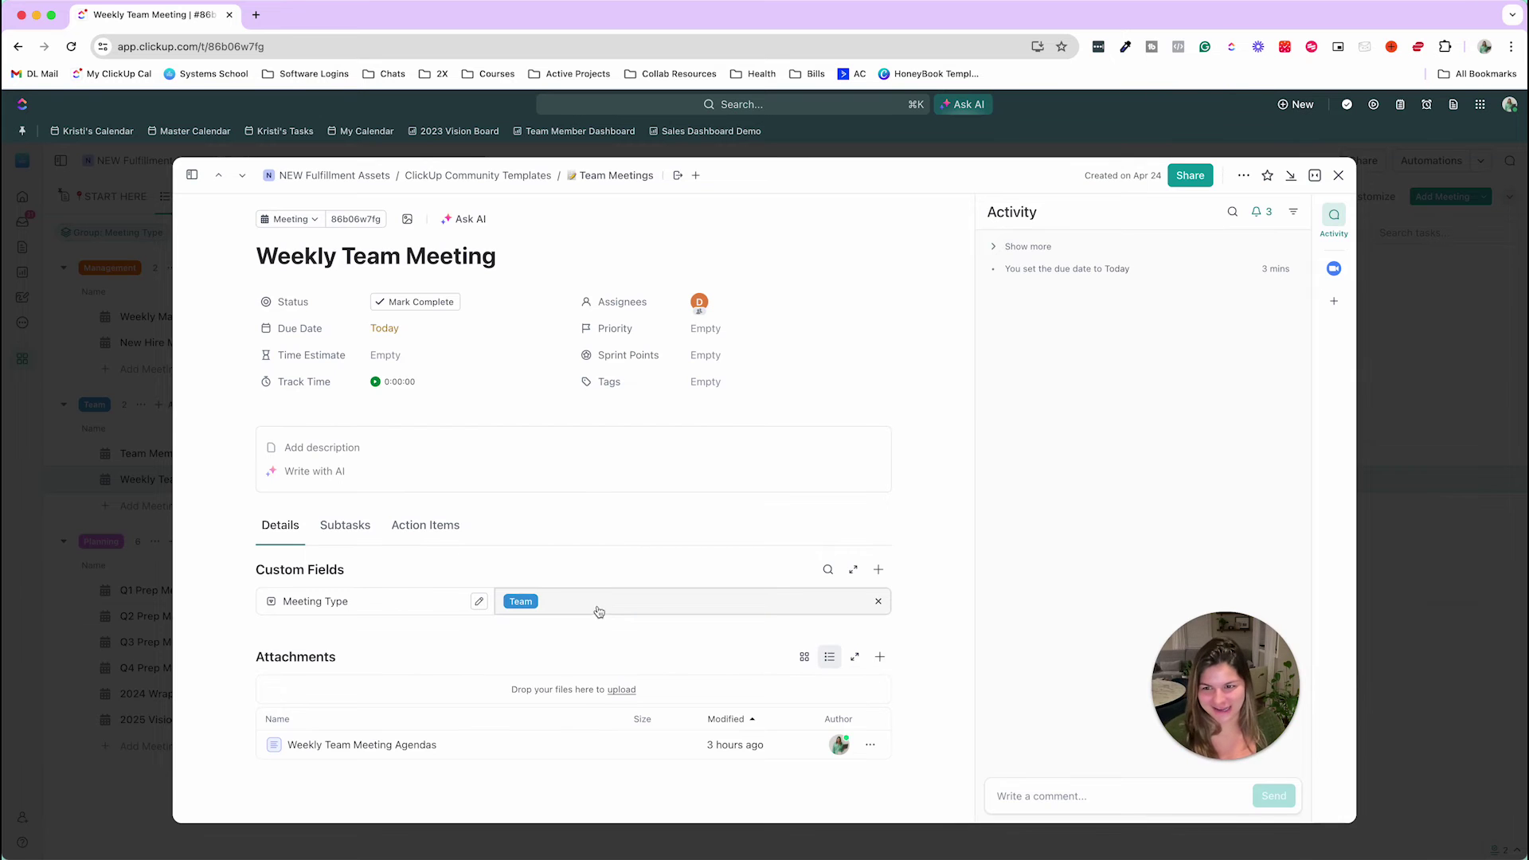
Set the meeting to run today, April 24, from 9:00 am to 9:30 am
{"action": "left_click", "coordinate": [420, 333]}
{"action": "left_click", "coordinate": [424, 362]}
{"action": "left_click", "coordinate": [600, 524]}
{"action": "left_click", "coordinate": [455, 367]}
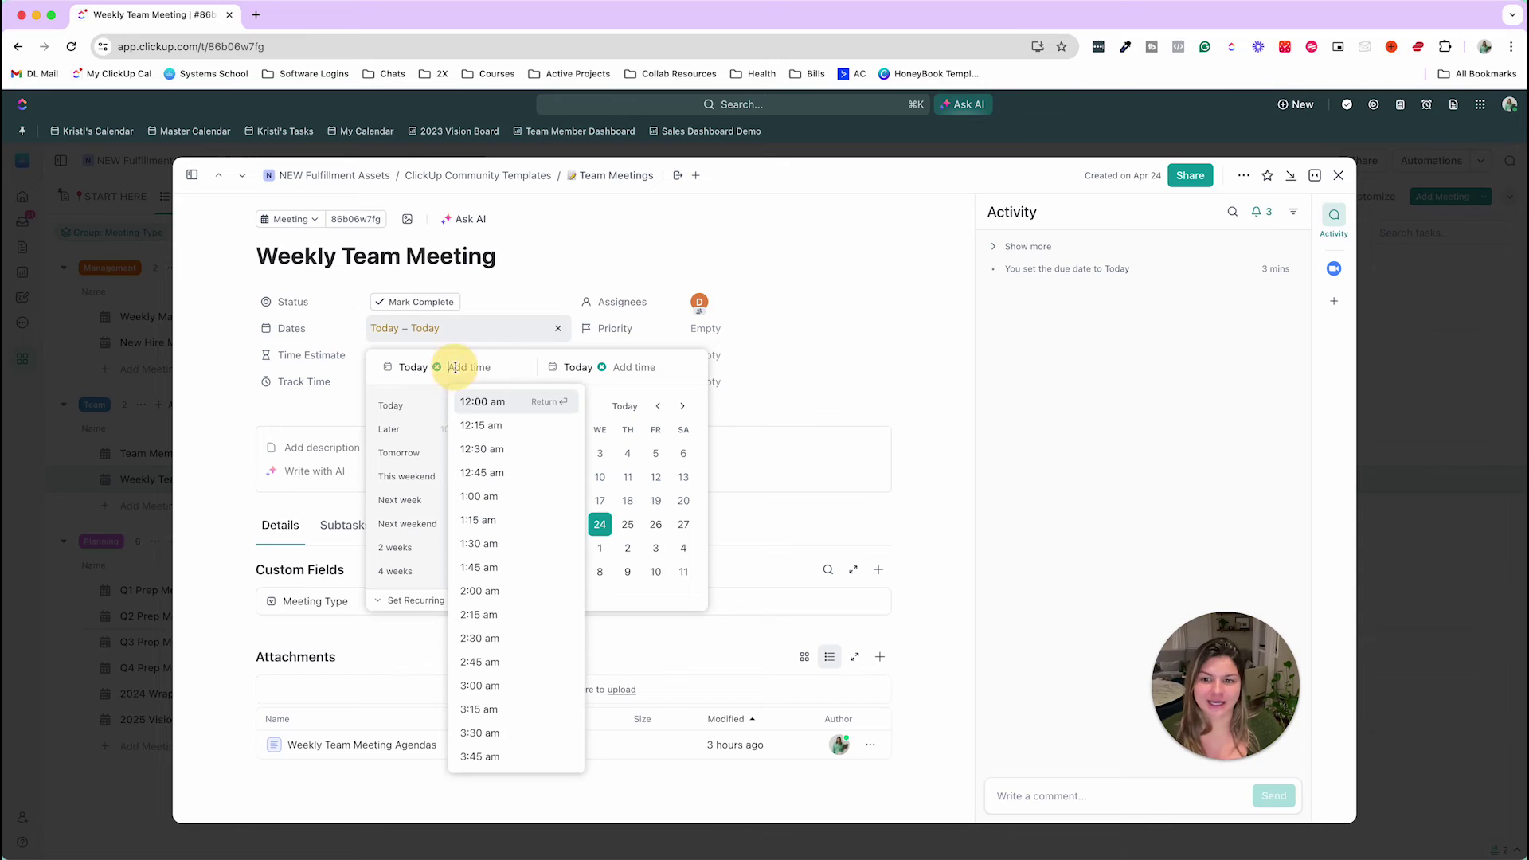
{"action": "scroll", "coordinate": [522, 525], "scroll_direction": "down", "scroll_amount": 10}
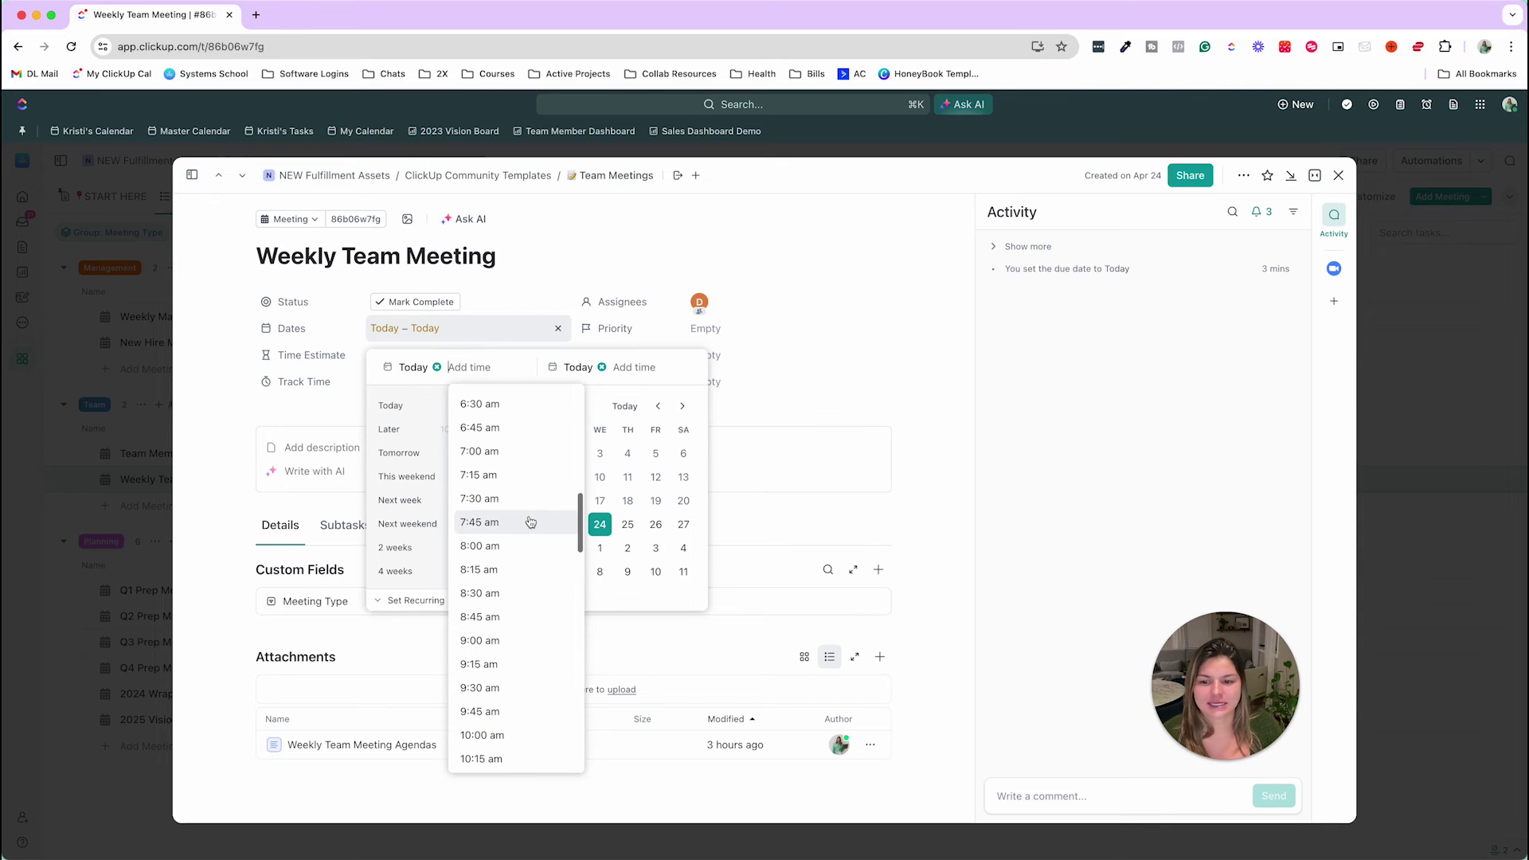
{"action": "left_click", "coordinate": [513, 639]}
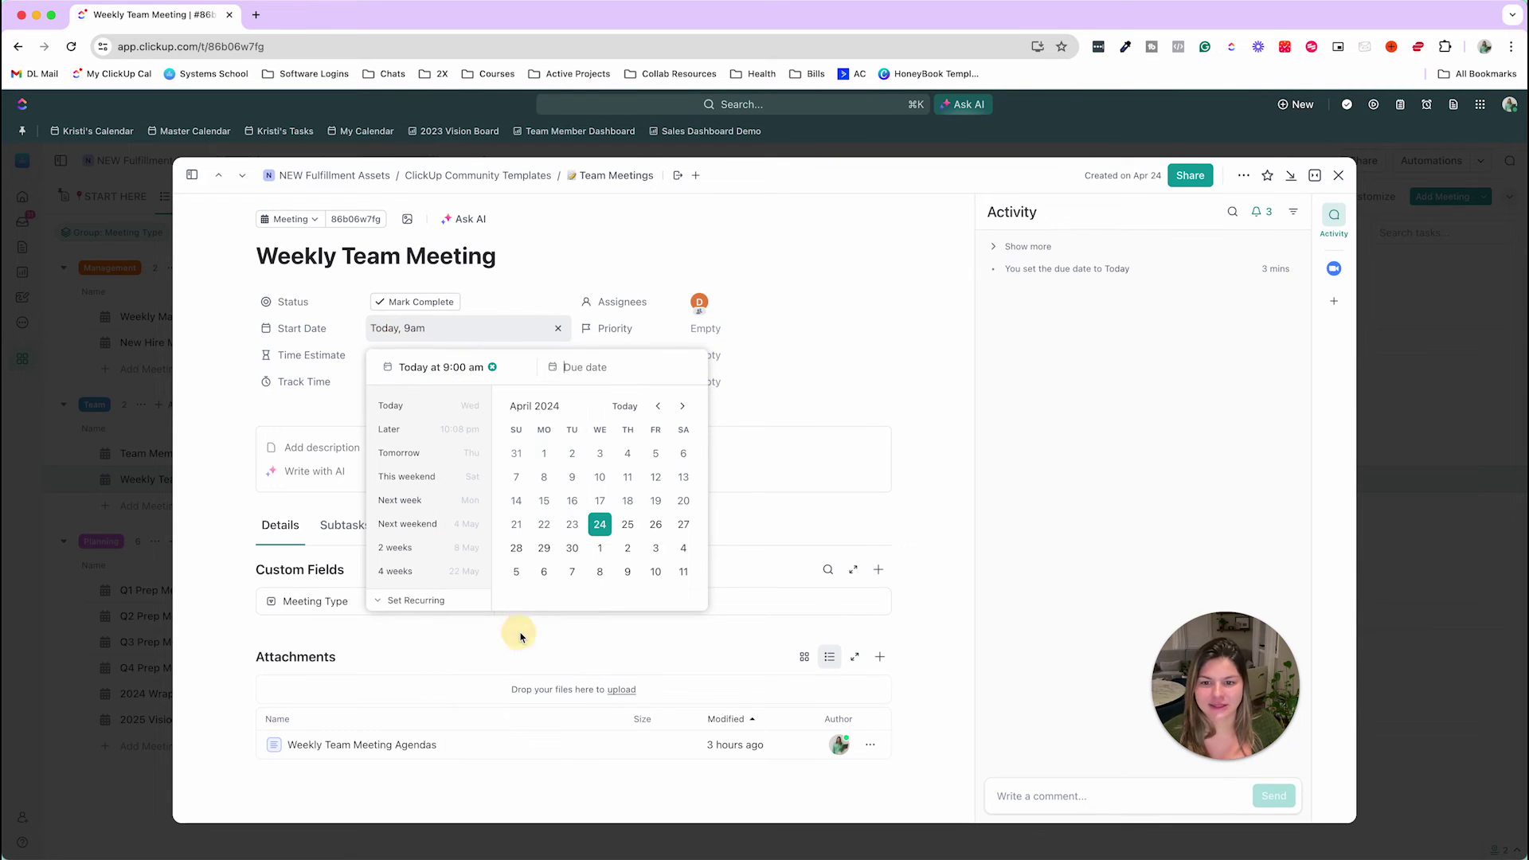
{"action": "left_click", "coordinate": [603, 527]}
{"action": "left_click", "coordinate": [623, 368]}
{"action": "scroll", "coordinate": [594, 511], "scroll_direction": "down", "scroll_amount": 4}
{"action": "scroll", "coordinate": [595, 511], "scroll_direction": "down", "scroll_amount": 7}
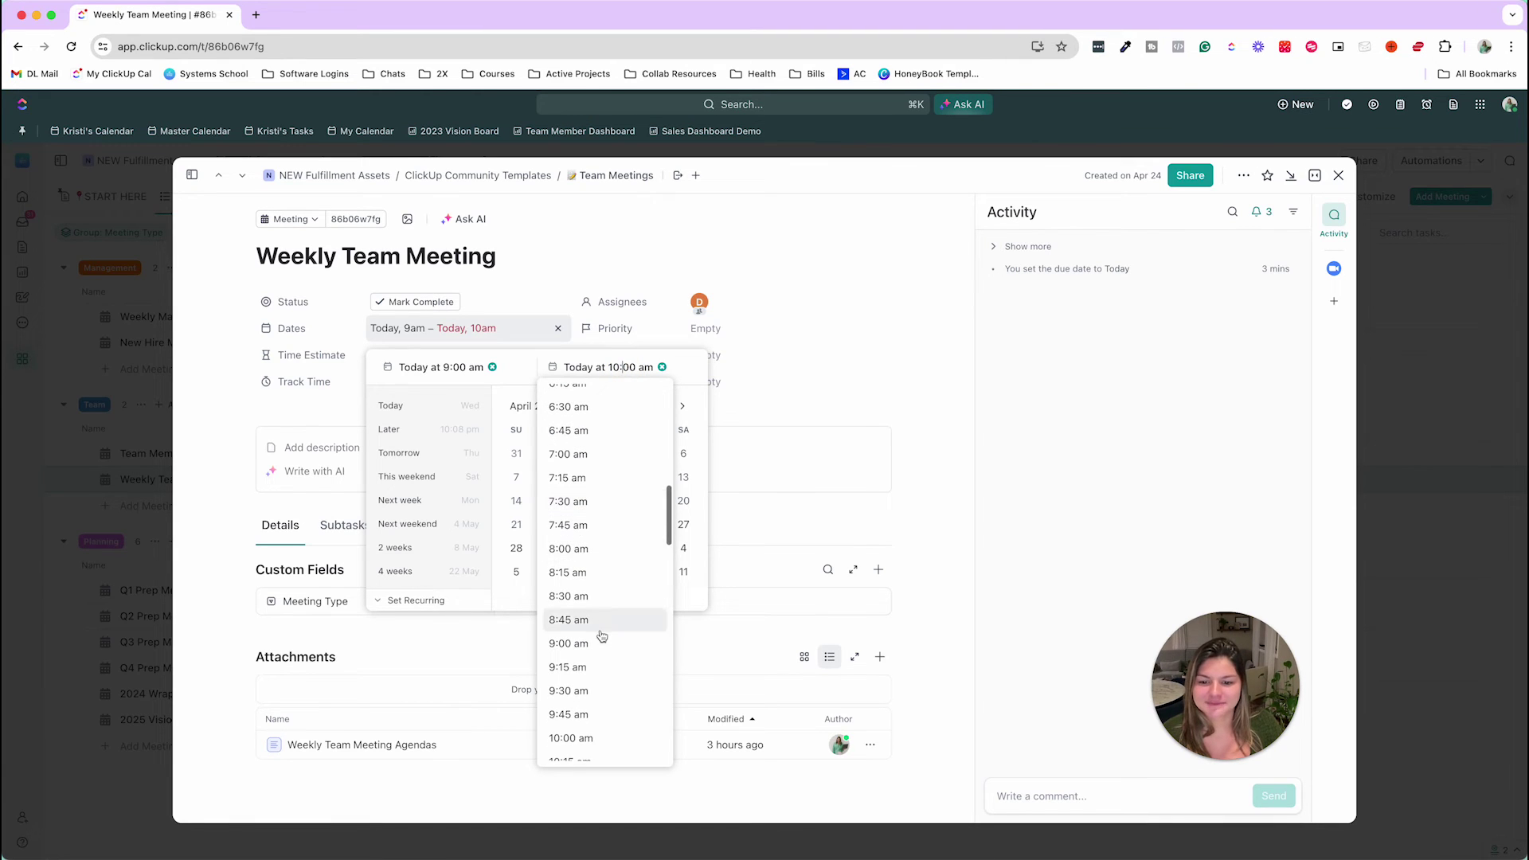
{"action": "scroll", "coordinate": [601, 635], "scroll_direction": "down", "scroll_amount": 1}
{"action": "left_click", "coordinate": [599, 639]}
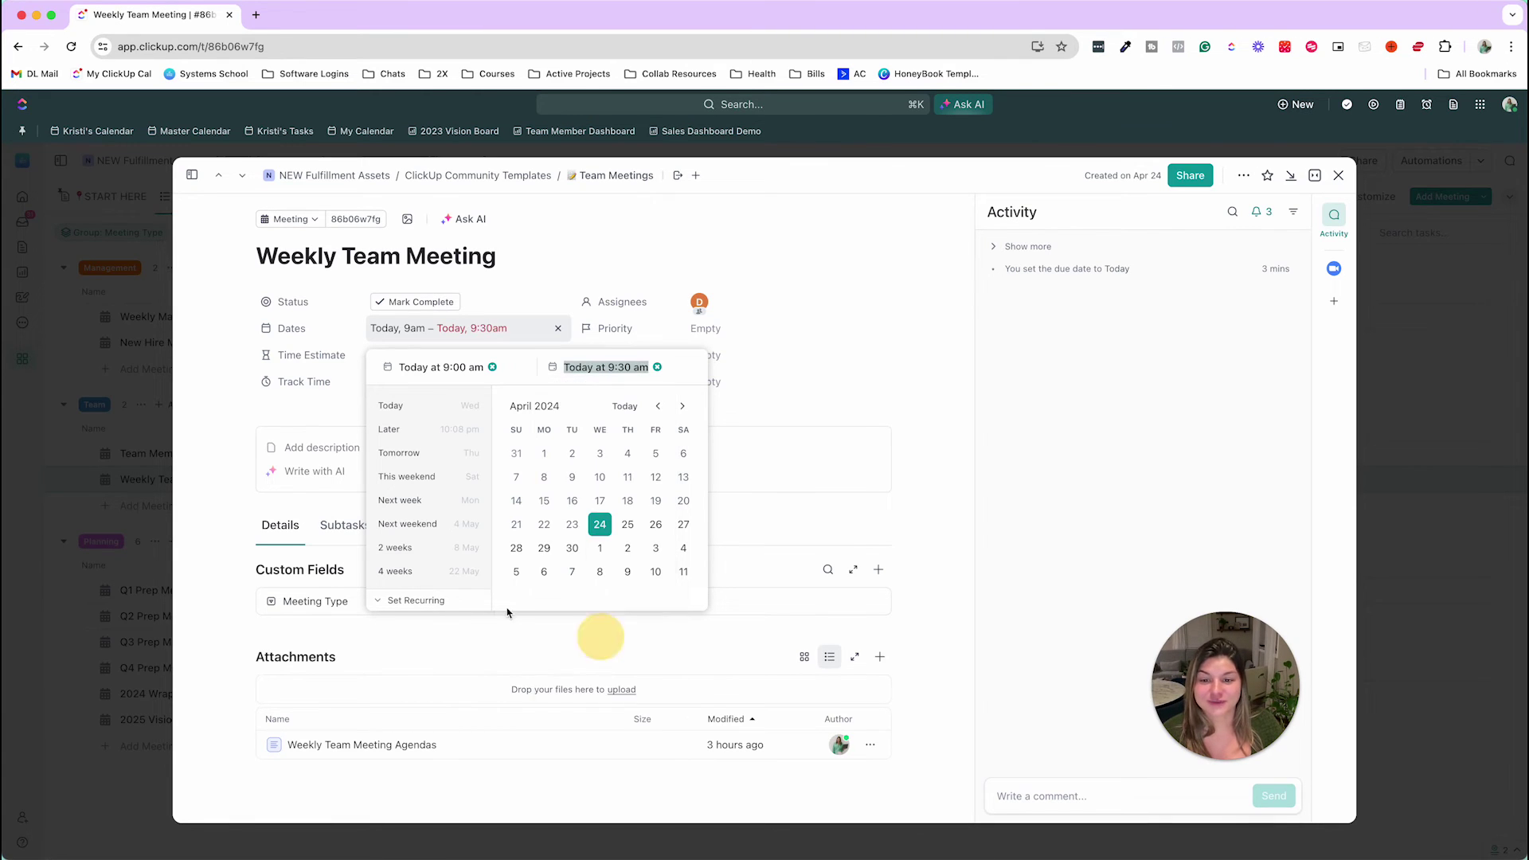
Make the meeting repeat weekly, then mark this occurrence complete and close the task
{"action": "left_click", "coordinate": [432, 599]}
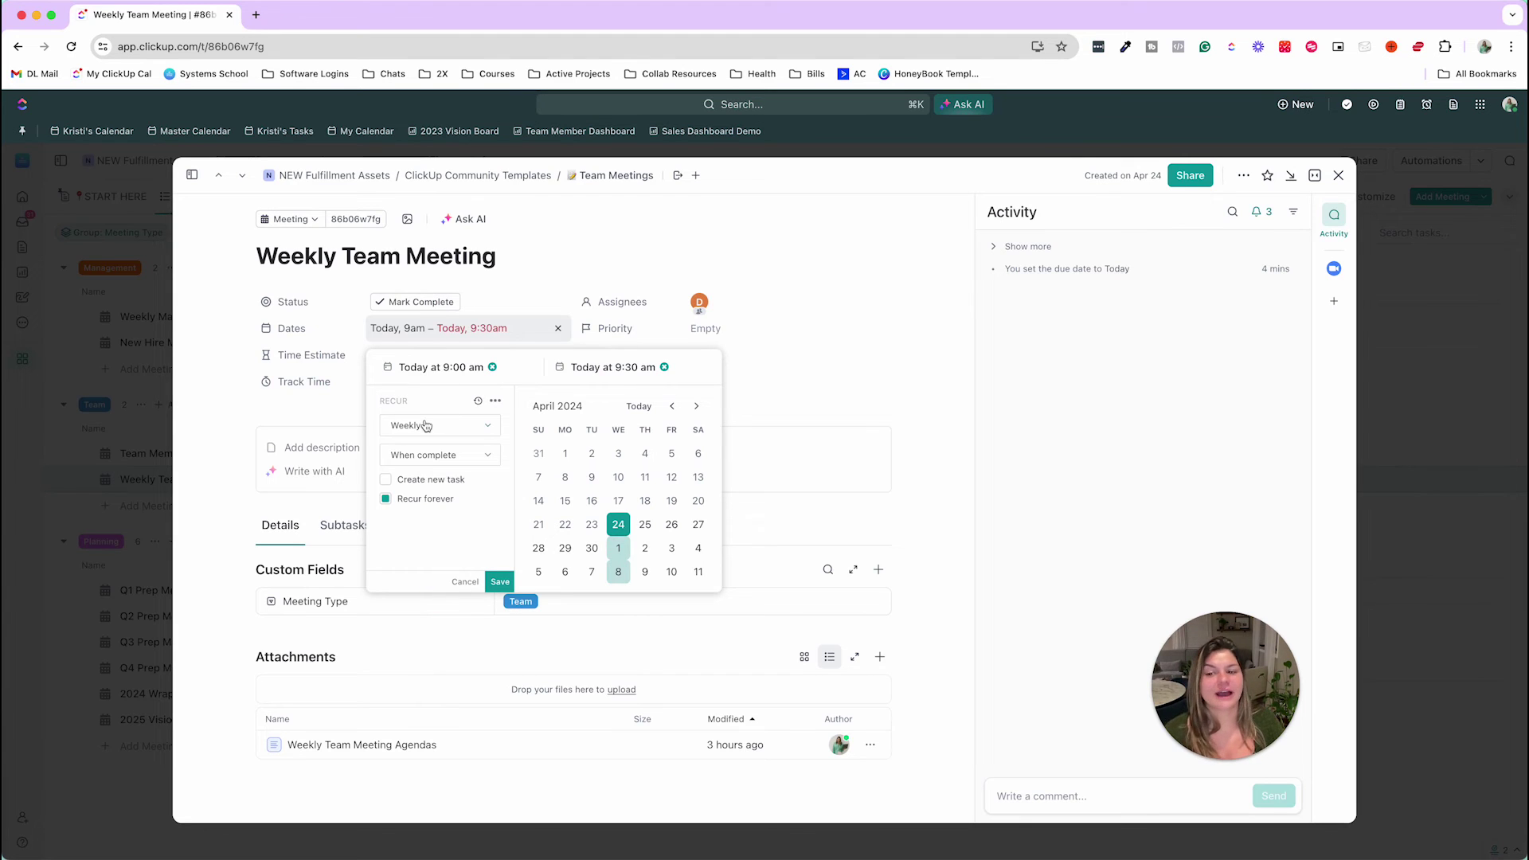
{"action": "left_click", "coordinate": [501, 580]}
{"action": "left_click", "coordinate": [458, 307]}
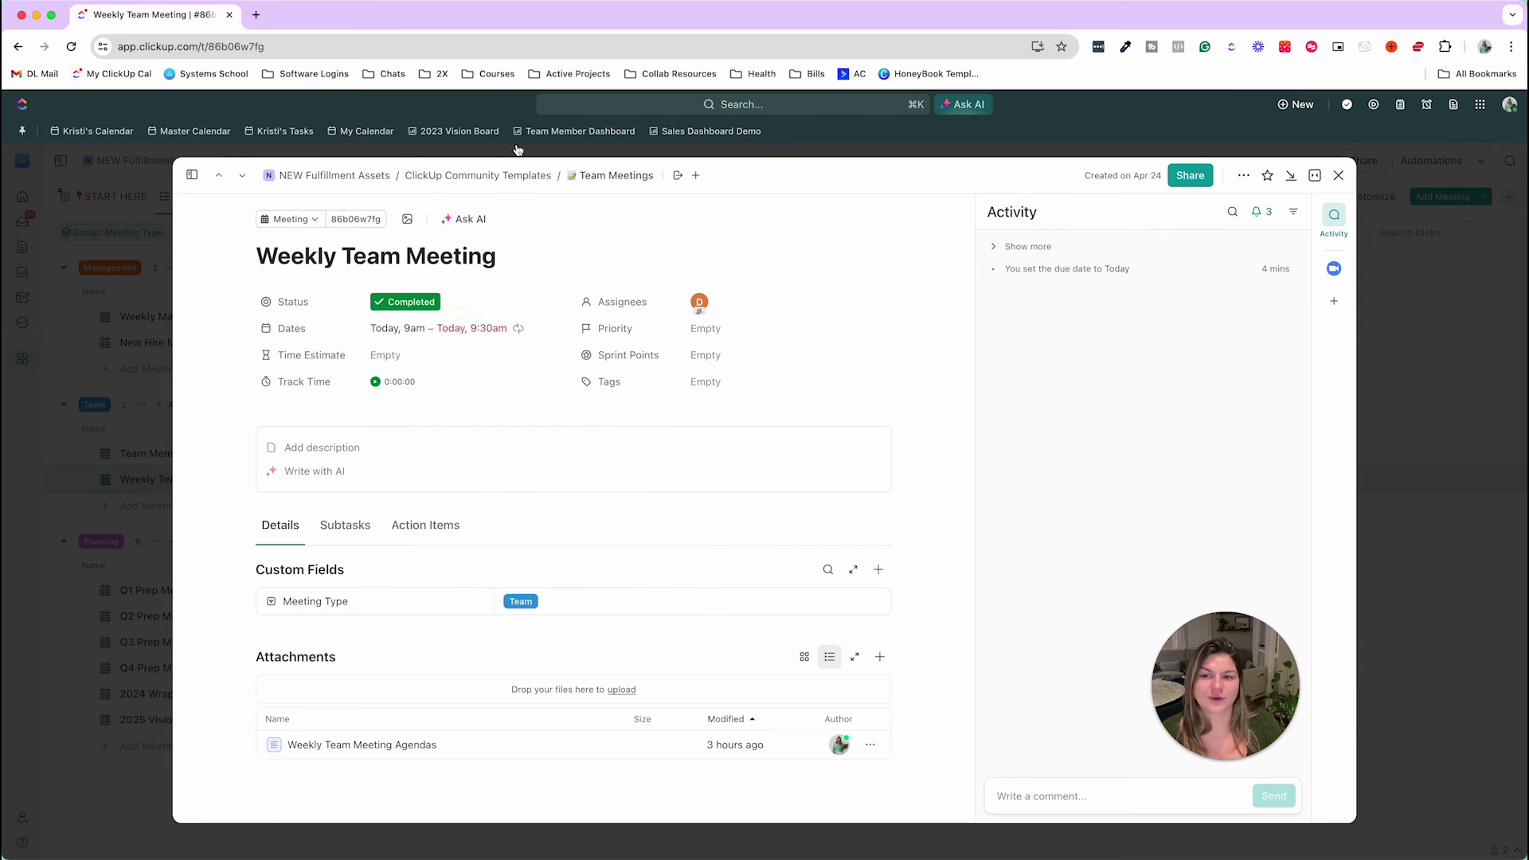
{"action": "left_click", "coordinate": [516, 149]}
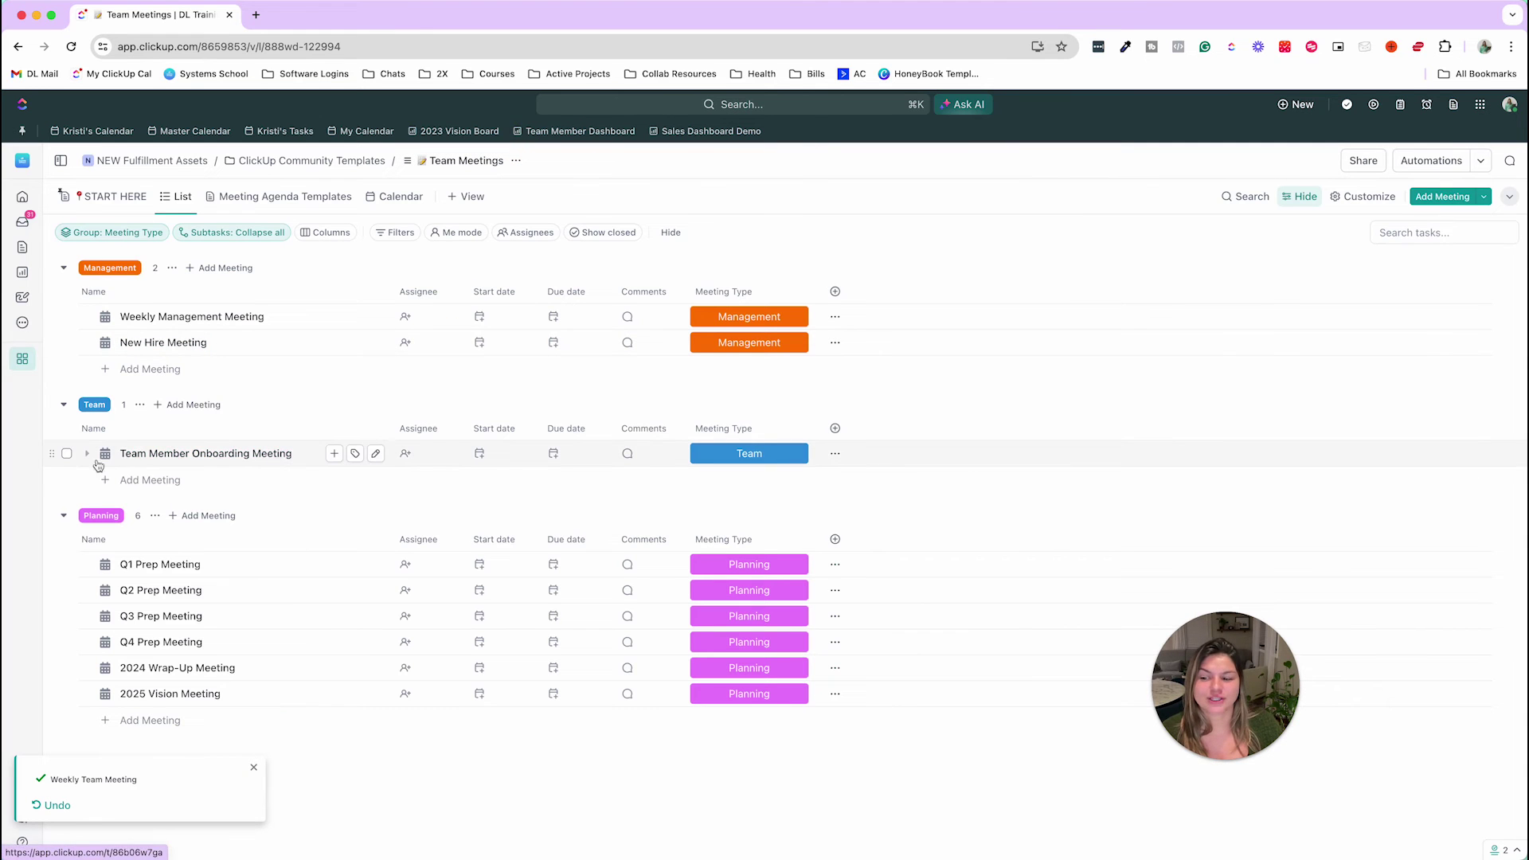